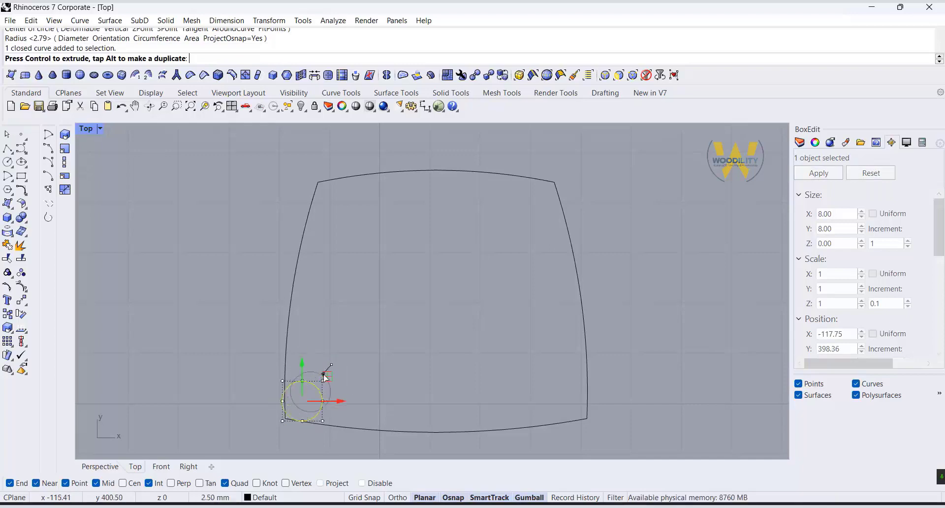
- Mirror the 8 mm circle at the seat outline's lower-left corner across the outline's vertical centre line
right_click_drag(410, 395, 400, 377)
type("mi")
key("Return")
left_click(425, 413)
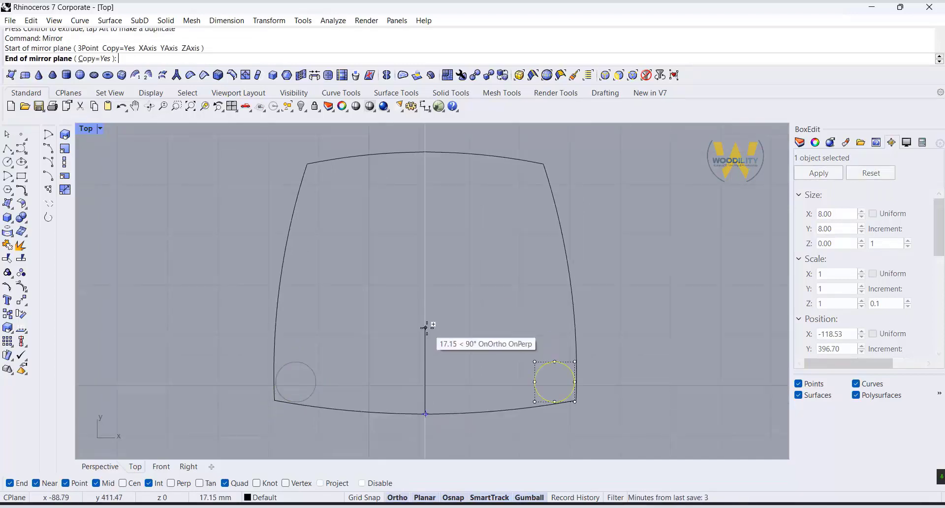
left_click(426, 327, "shift")
key("Return")
key("Escape")
key("Escape")
- Copy the lower-left circle into both upper corners of the seat outline
left_click(7, 314)
left_click(309, 370)
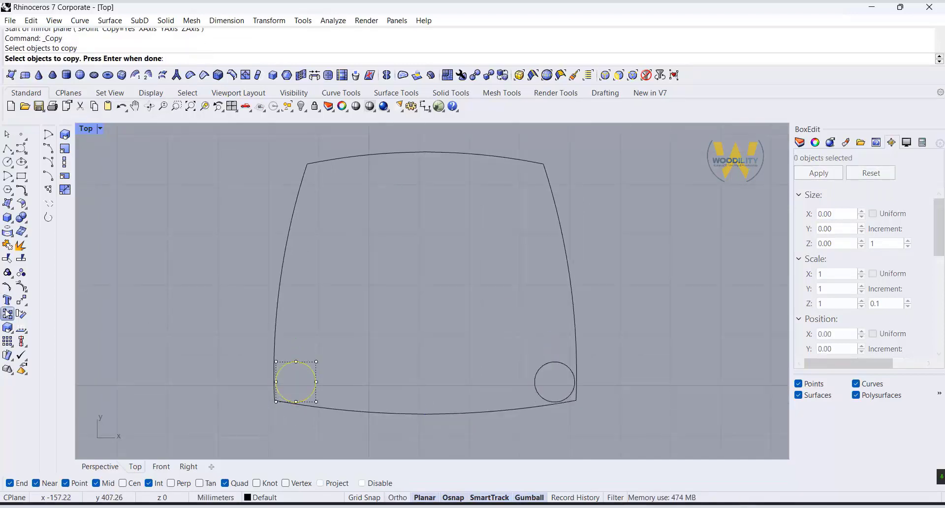
key("Return")
left_click(296, 402)
left_click(325, 201)
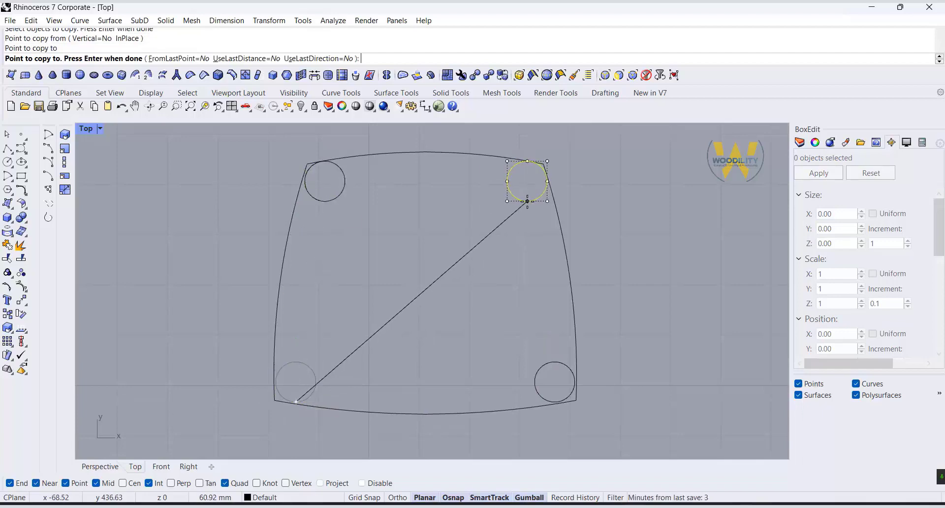
left_click(527, 201)
key("Return")
- Draw an upright ellipse about 41 mm wide and 56 mm tall above the seat line in the front view
double_click(85, 129)
left_click_drag(169, 278, 334, 132)
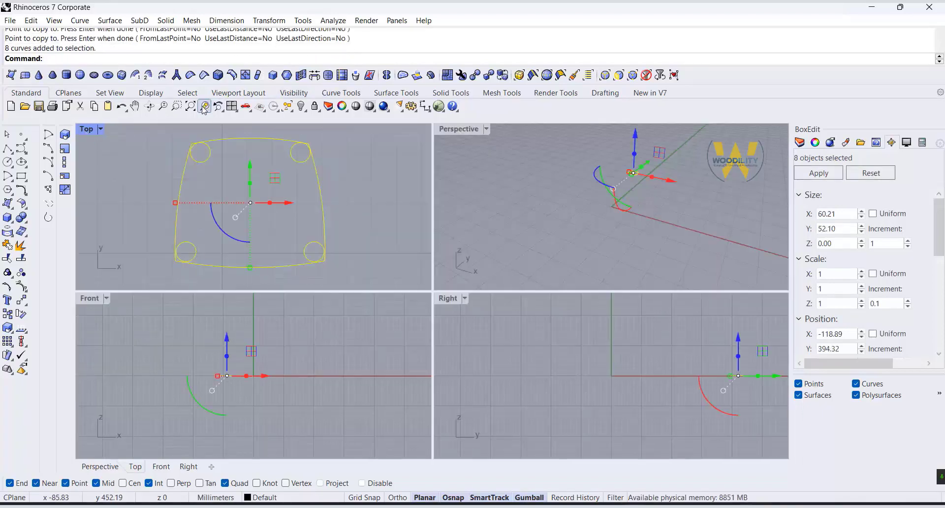
type("zsa")
key("Return")
left_click(315, 405)
right_click_drag(311, 384, 294, 417)
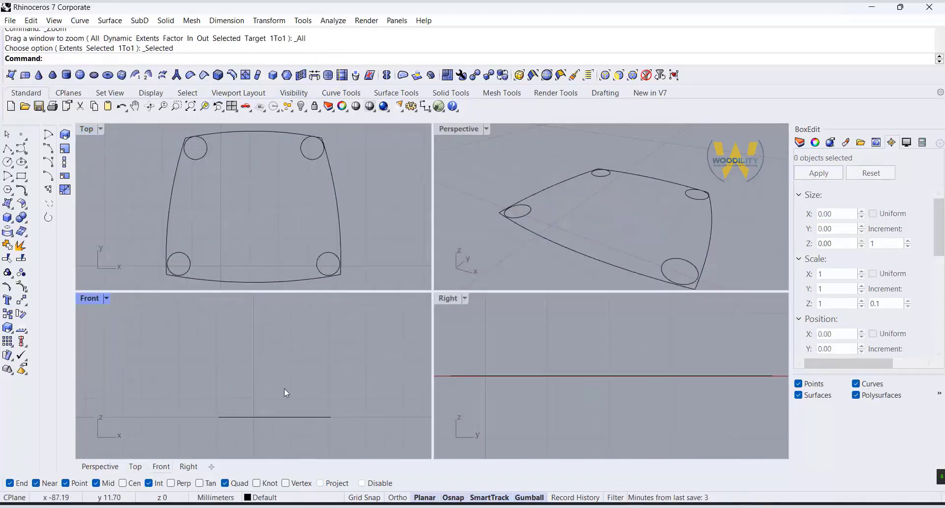
left_click(21, 161)
left_click(272, 413)
left_click(271, 362)
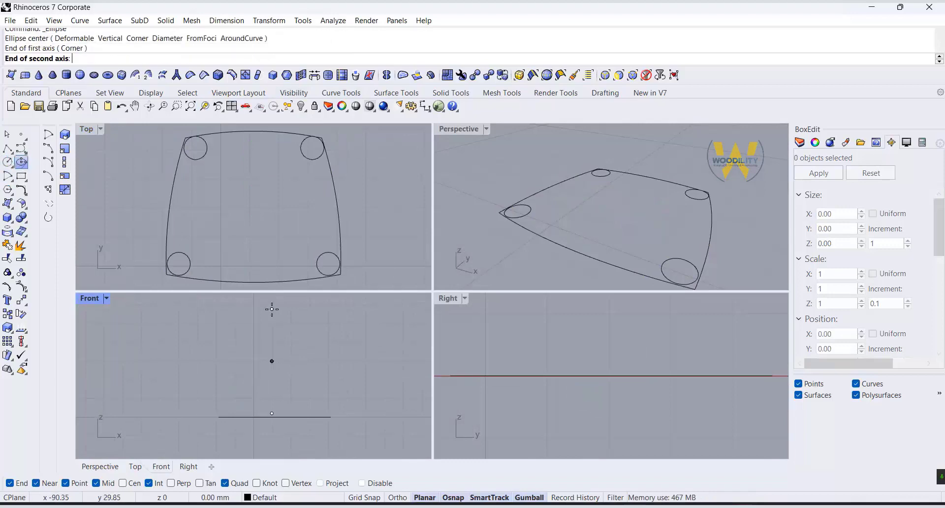
left_click(234, 363)
- Draw a shallow front-to-back arc about 52 mm long and 4 mm high over the seat in the side view and raise it 2 mm
left_click(544, 400)
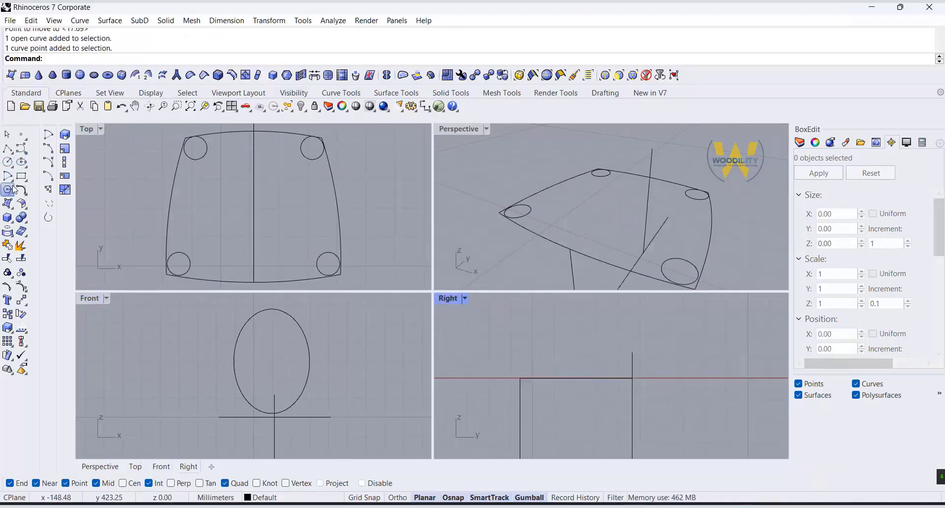
left_click(48, 175)
left_click(521, 378)
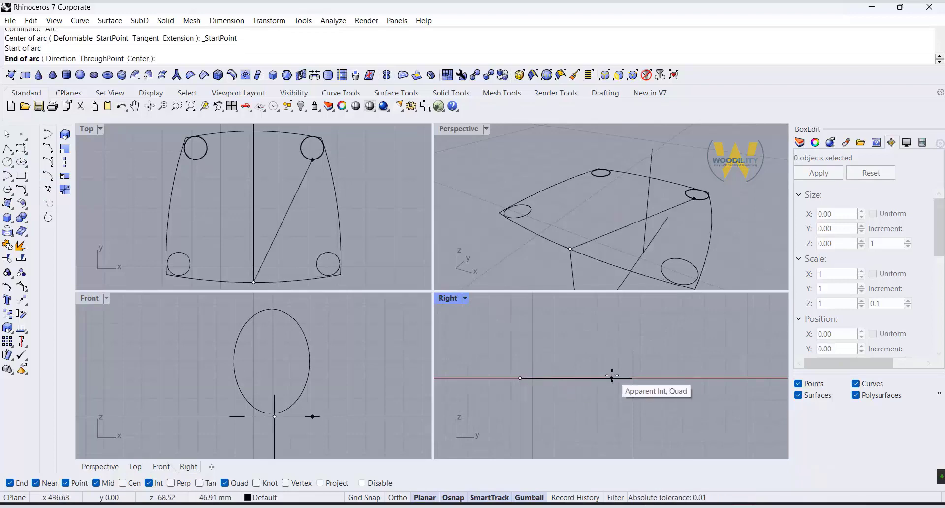
left_click(612, 376)
left_click(579, 365)
left_click(579, 367)
left_click(576, 338)
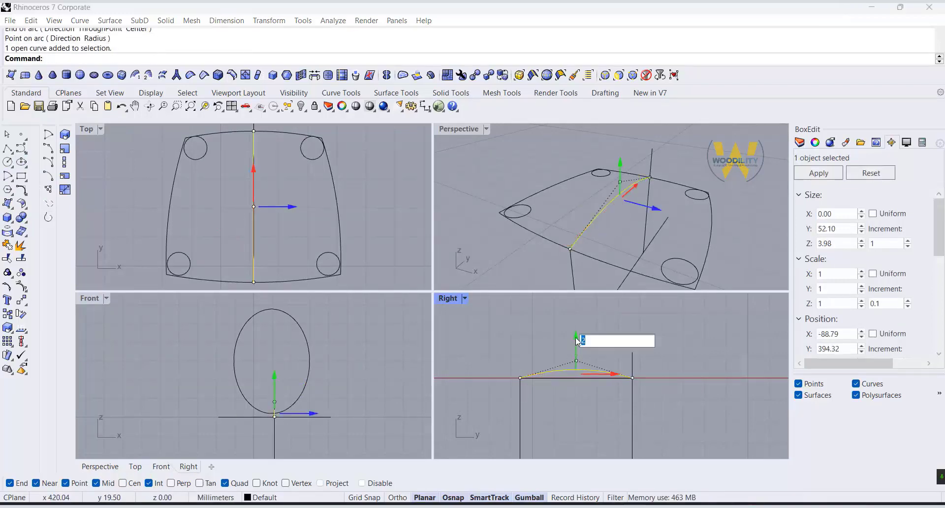
type("2")
key("Return")
- Draw an 87 mm vertical guide line upward from the lower end of the rear leg line in the side view
left_click(689, 363)
left_click(560, 437)
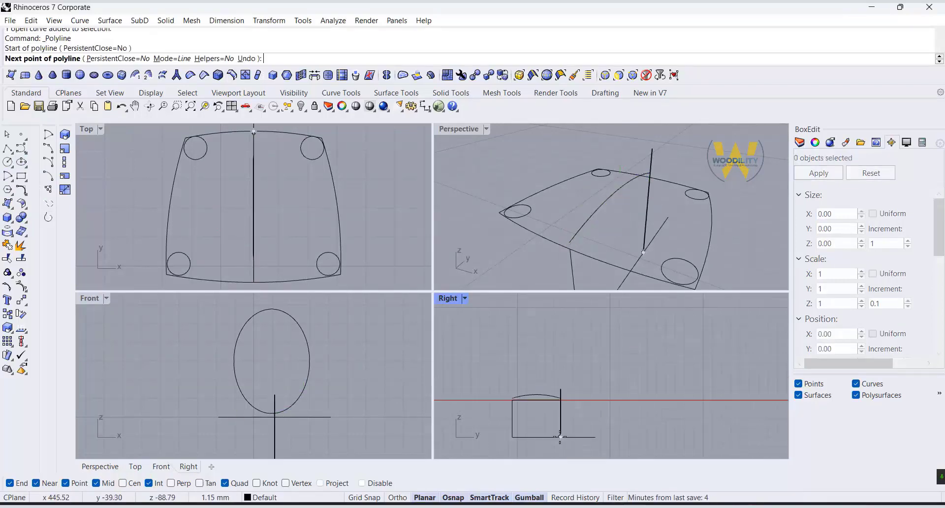
left_click(560, 324)
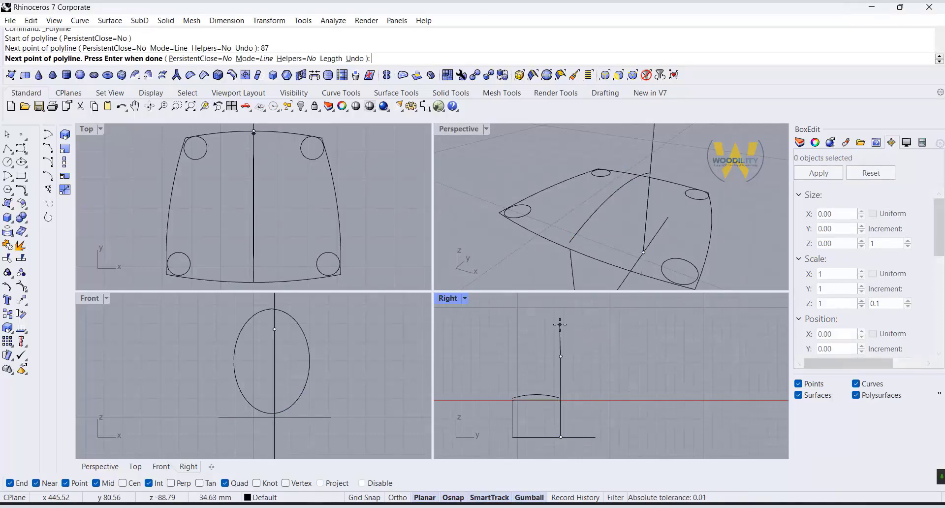
key("Return")
left_click(559, 371)
- Move the ellipse from its top point to the upper end of the 87 mm guide line
left_click(309, 370)
left_click(22, 299)
left_click(272, 309)
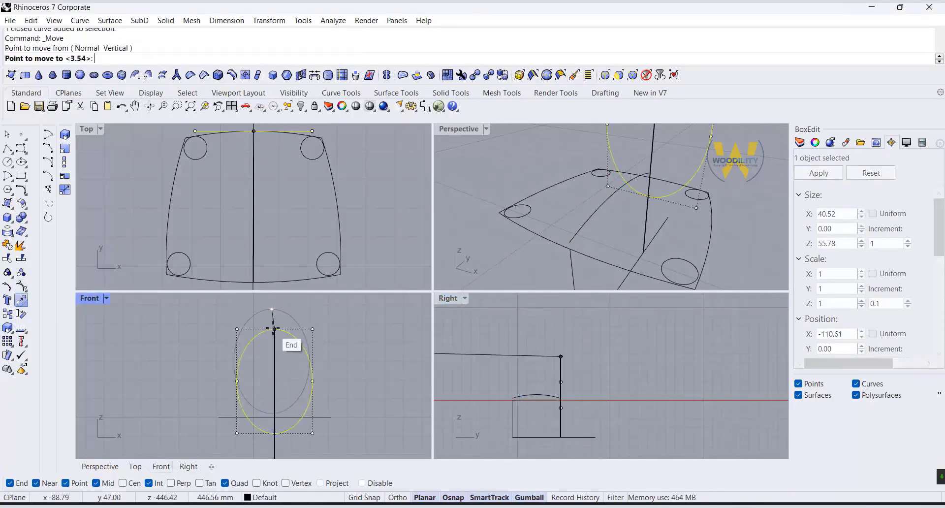
left_click(274, 329)
- Shorten the ellipse to about 43 mm tall by raising its lower edge, and narrow its width slightly
scroll(521, 409, "up", 6)
scroll(265, 425, "up", 2)
left_click_drag(275, 438, 276, 406)
left_click(596, 308)
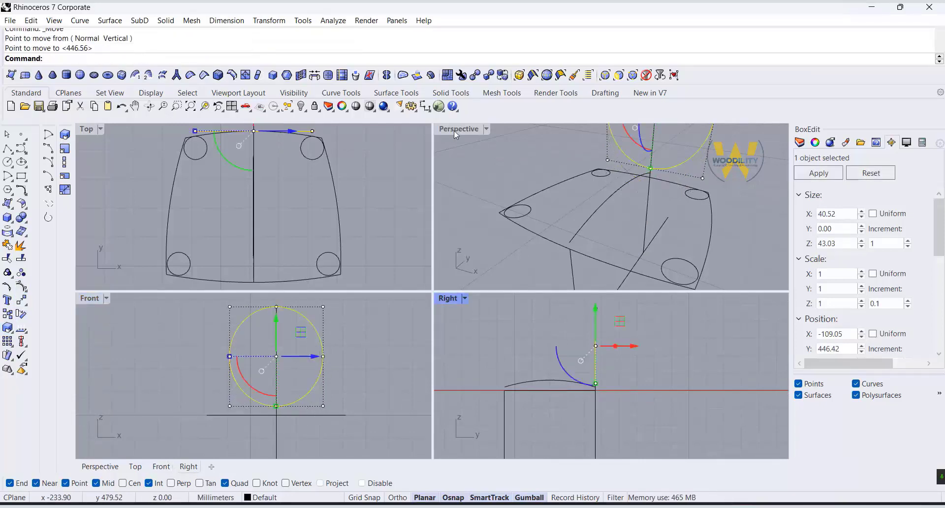
left_click_drag(229, 356, 237, 357)
left_click(756, 224)
- Insert the leg reference picture 353d6814ecf2a91cf79c272ad3e0042a from the Desktop beside the ellipse in the front view
scroll(748, 224, "down", 6)
right_click_drag(733, 225, 610, 252)
left_click(604, 216)
right_click_drag(548, 347, 547, 352)
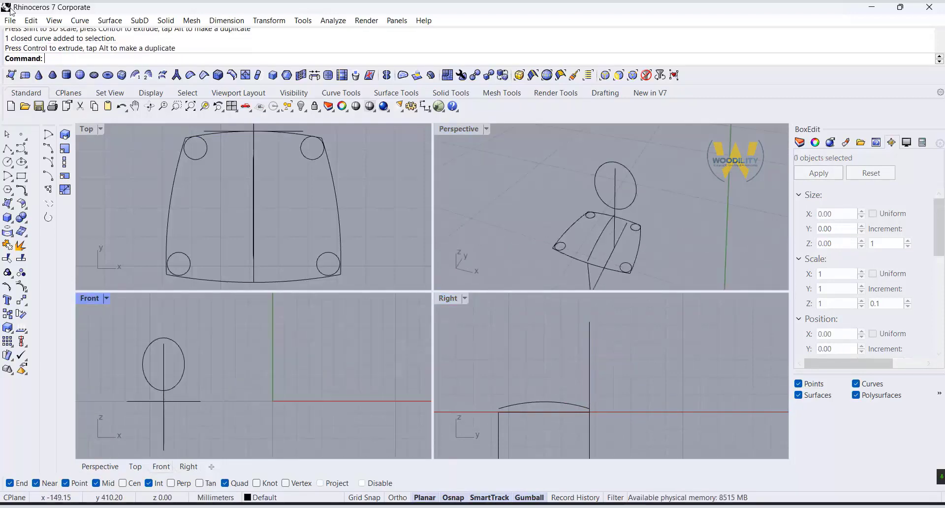
type("Picture")
key("Return")
left_click(49, 120)
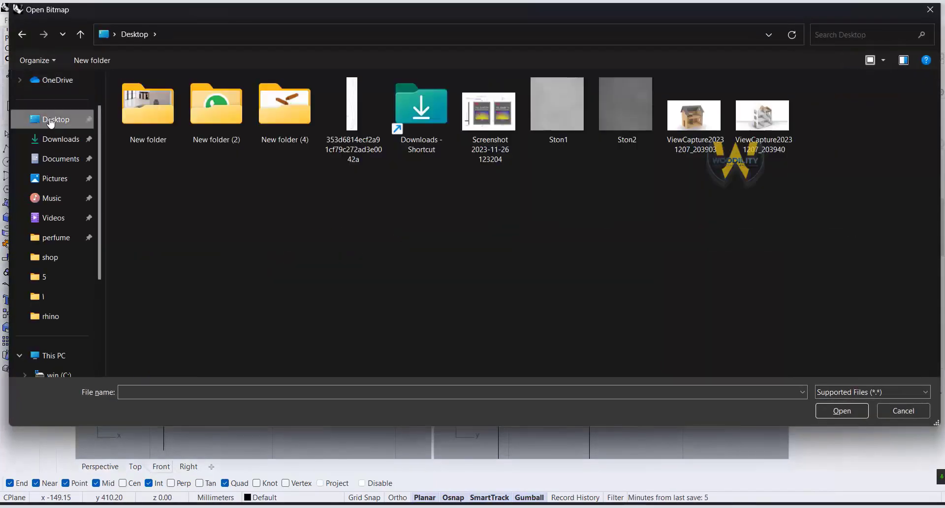
left_click(352, 119)
left_click(841, 411)
left_click(313, 314)
left_click(336, 387)
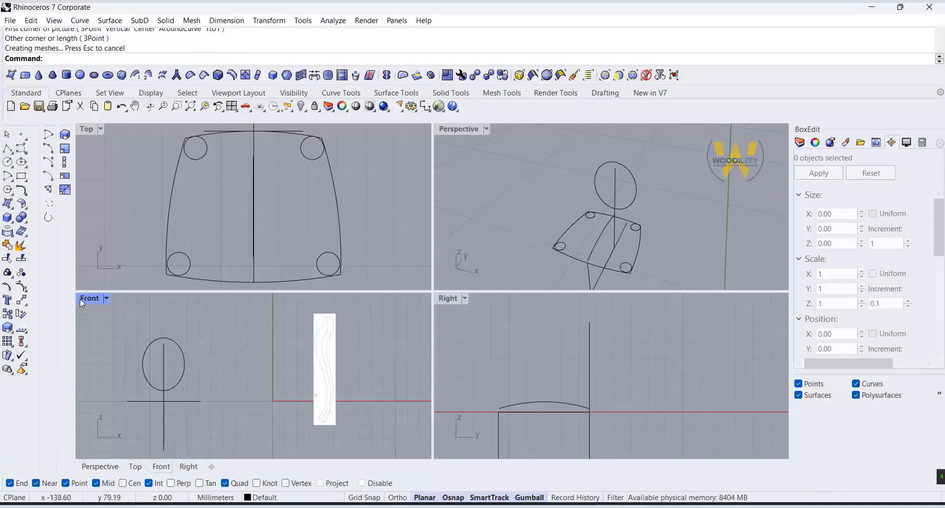
- Scale the leg picture in 2D from the foot's lower-left corner so the leg's height becomes 40 mm
double_click(80, 299)
right_click_drag(243, 312, 140, 337)
scroll(492, 376, "up", 4)
scroll(492, 376, "down", 2)
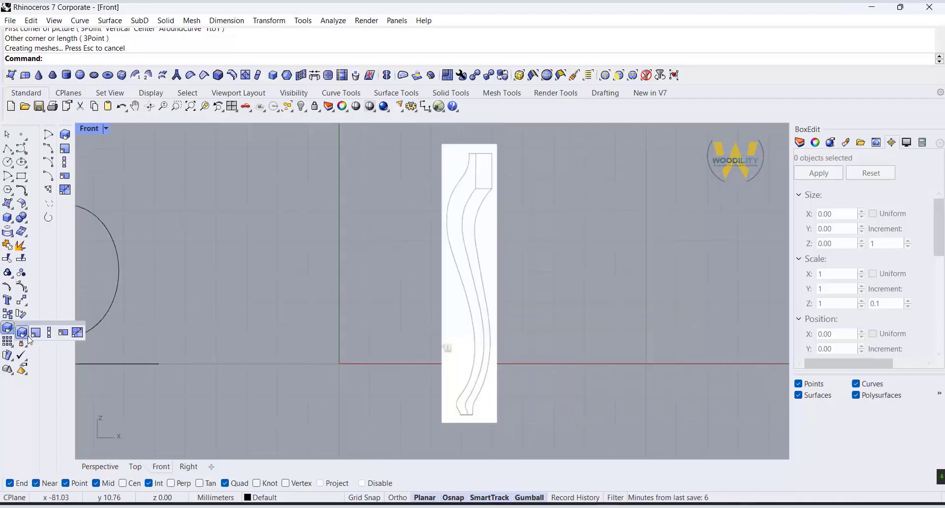
left_click(36, 332)
left_click(460, 416)
key("Return")
scroll(471, 430, "up", 10)
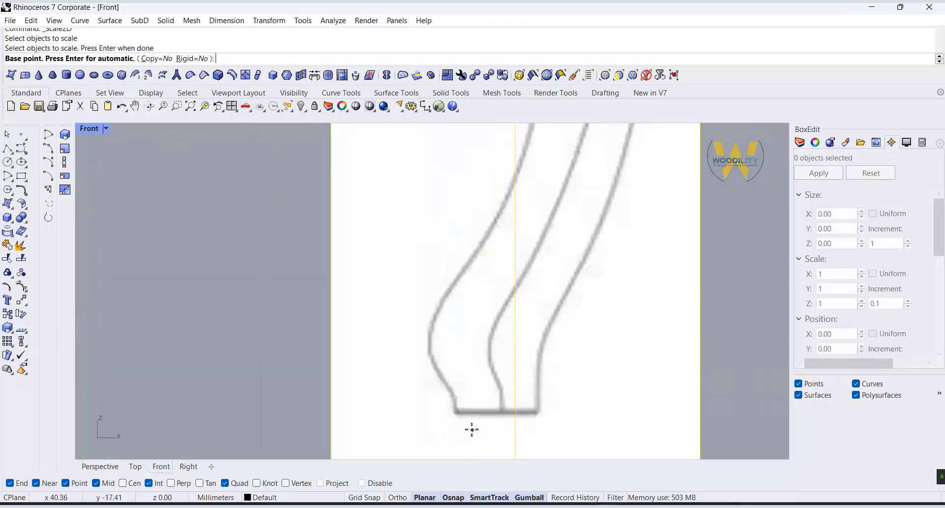
left_click(449, 409)
scroll(447, 408, "down", 6)
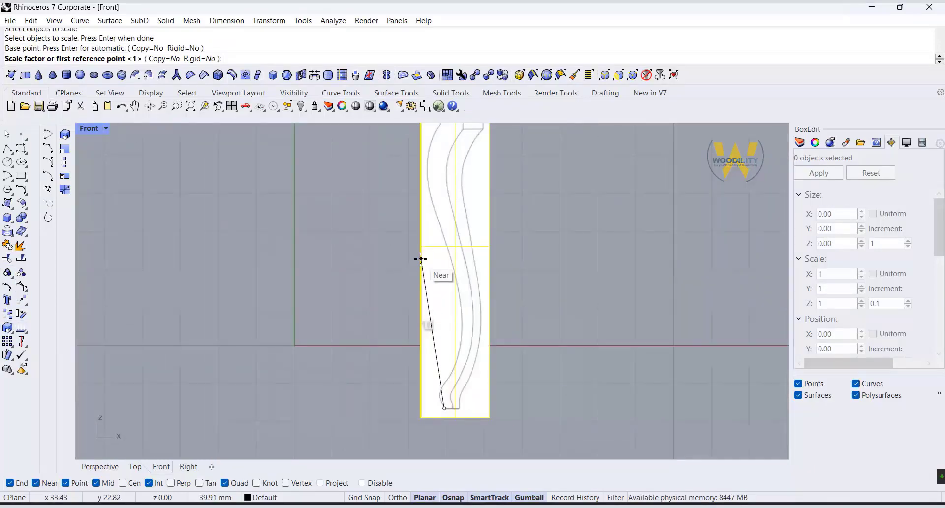
scroll(421, 238, "up", 5)
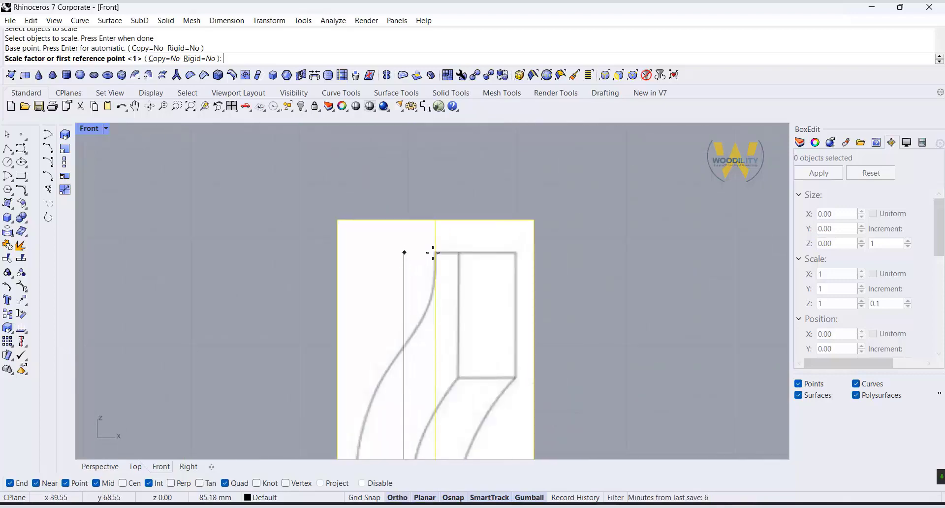
left_click(433, 253)
type("40")
key("Return")
- Start an interpolated curve at the leg's upper-left corner and trace its outer edge down to the upper bulge
scroll(428, 254, "down", 8)
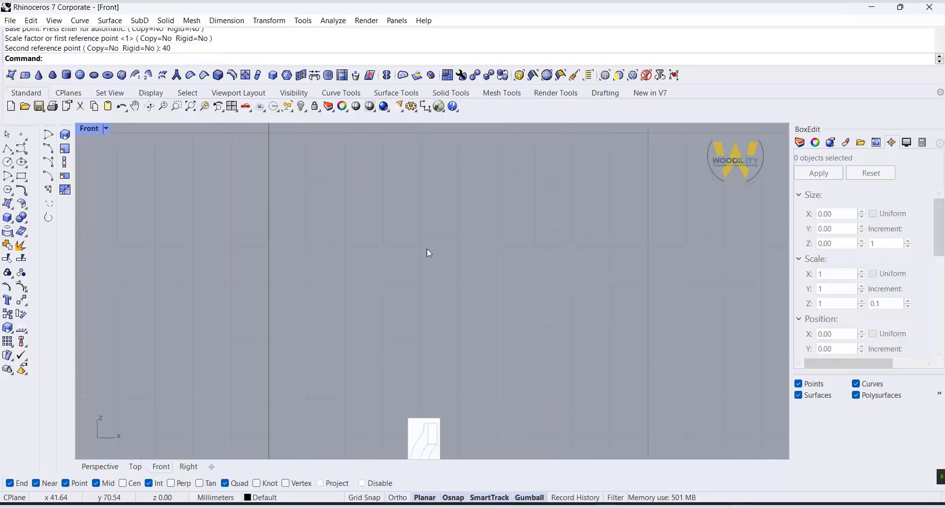
scroll(430, 232, "down", 5)
scroll(424, 295, "up", 10)
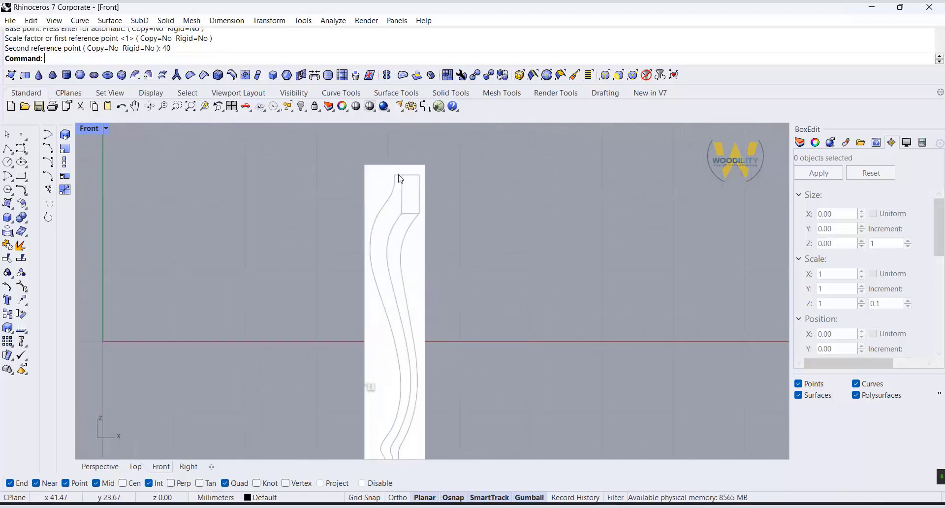
scroll(372, 347, "down", 2)
left_click(28, 155)
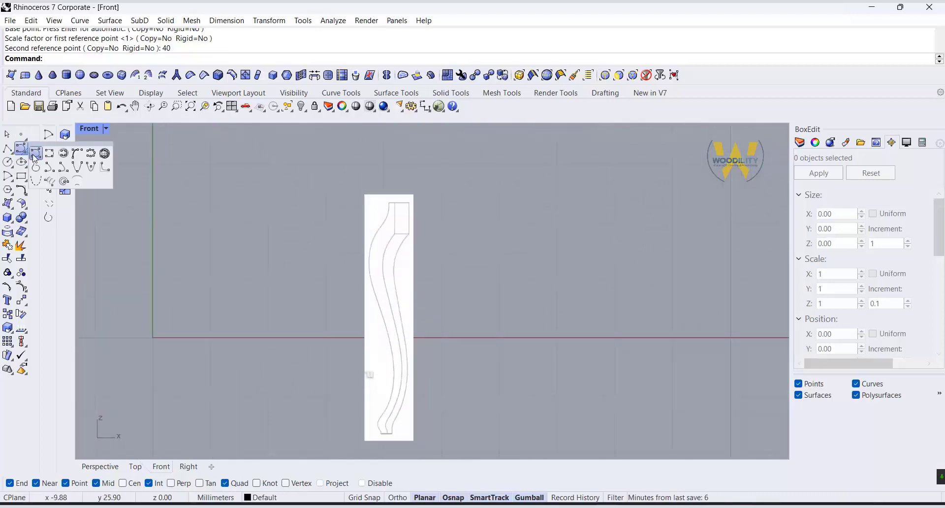
left_click(49, 153)
scroll(409, 194, "up", 5)
left_click(389, 199)
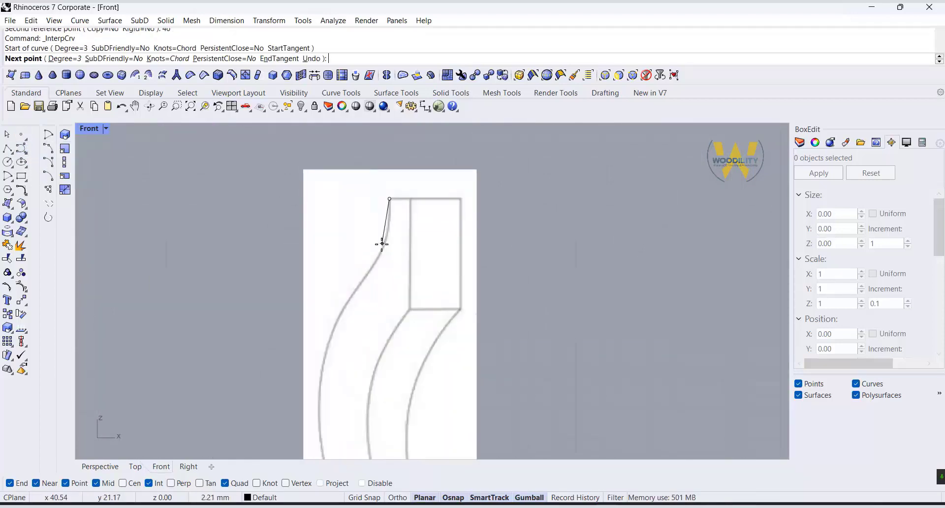
left_click(388, 235)
left_click(363, 279)
left_click(338, 321)
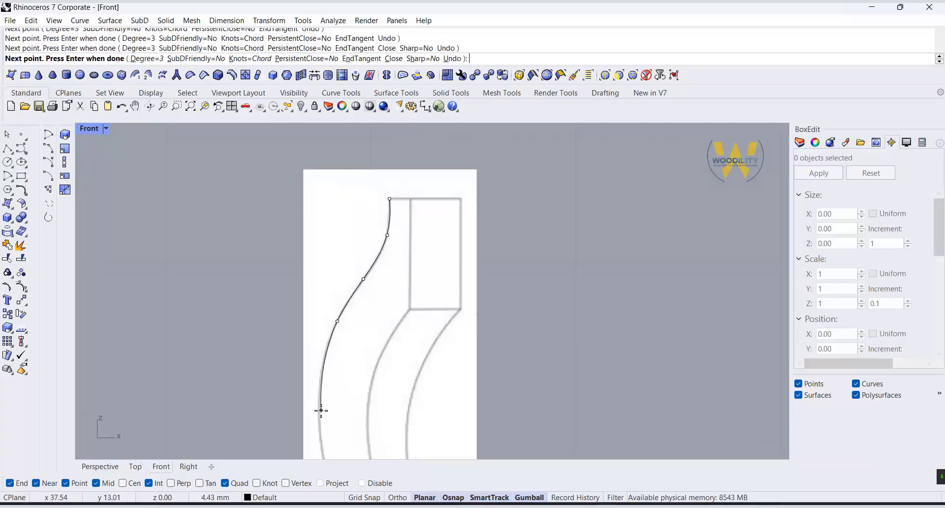
left_click(321, 412)
- Continue the curve along the leg's left edge down to the foot's lower-left corner and finish it
scroll(334, 291, "down", 5)
left_click(338, 316)
scroll(340, 320, "up", 3)
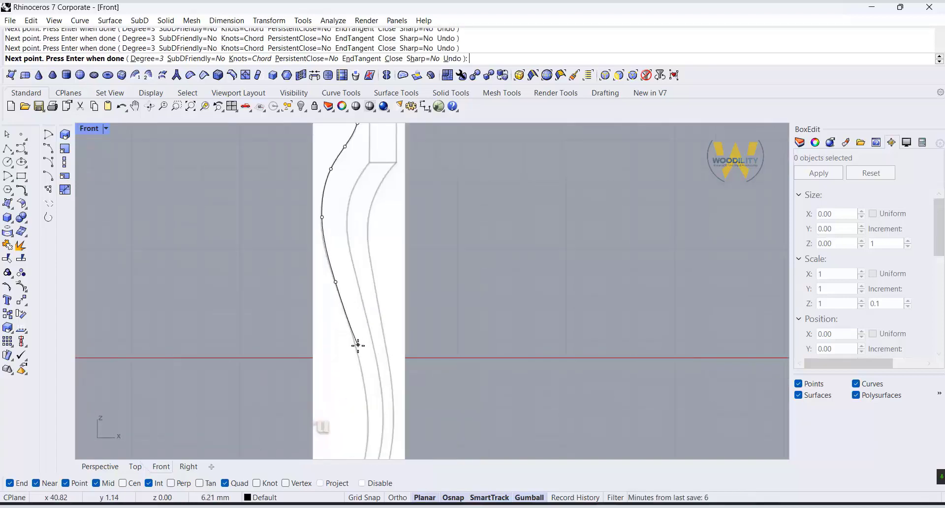
left_click(355, 345)
scroll(362, 374, "down", 2)
scroll(371, 285, "up", 2)
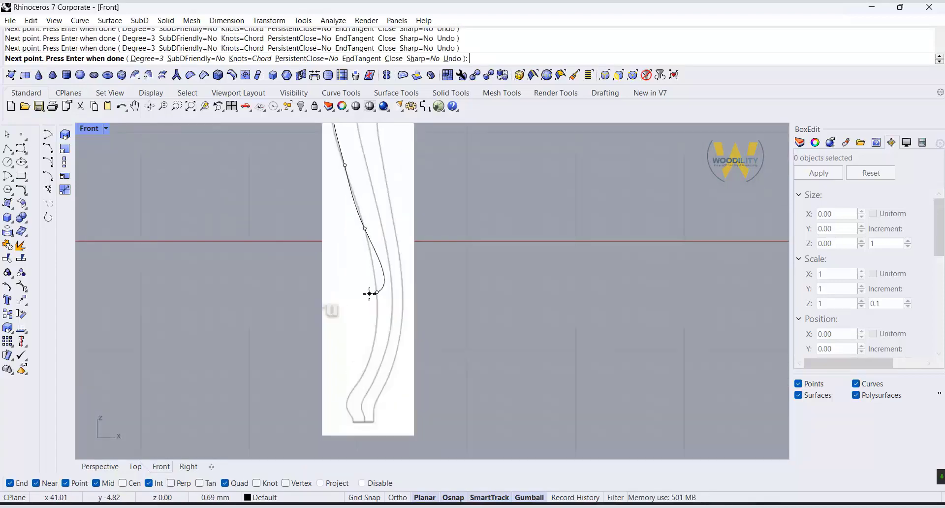
scroll(364, 361, "up", 2)
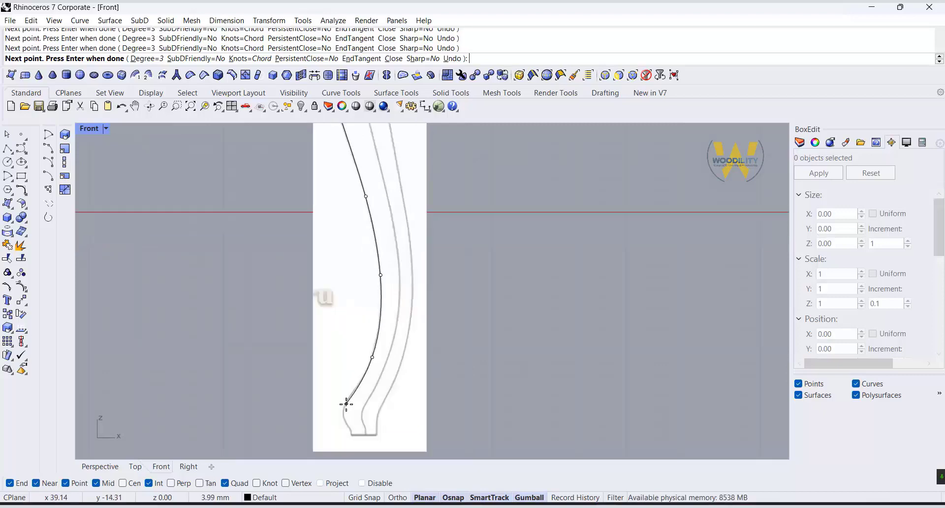
scroll(346, 422, "up", 3)
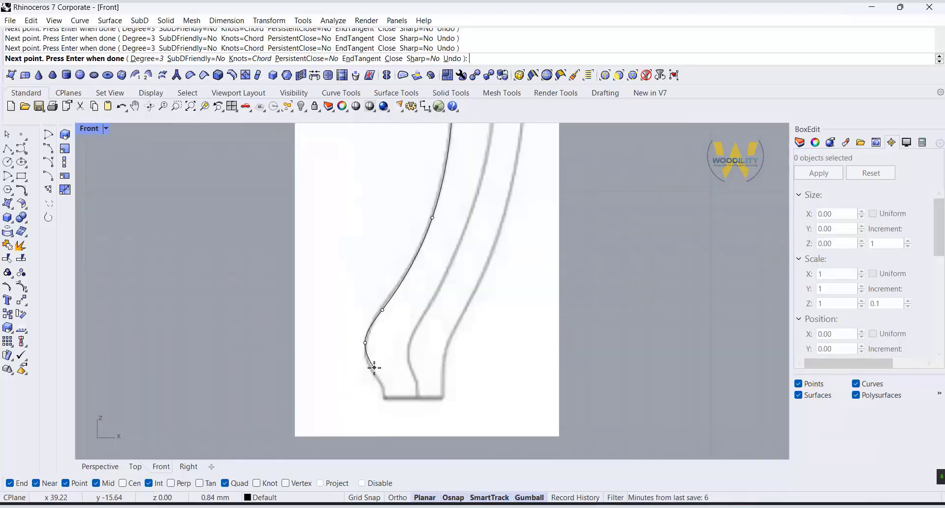
left_click(385, 398)
key("Return")
- Trace the leg's right edge with an interpolated curve from the foot's lower-right corner up to the top block's lower-right corner
key("Return")
left_click(443, 398)
left_click(443, 367)
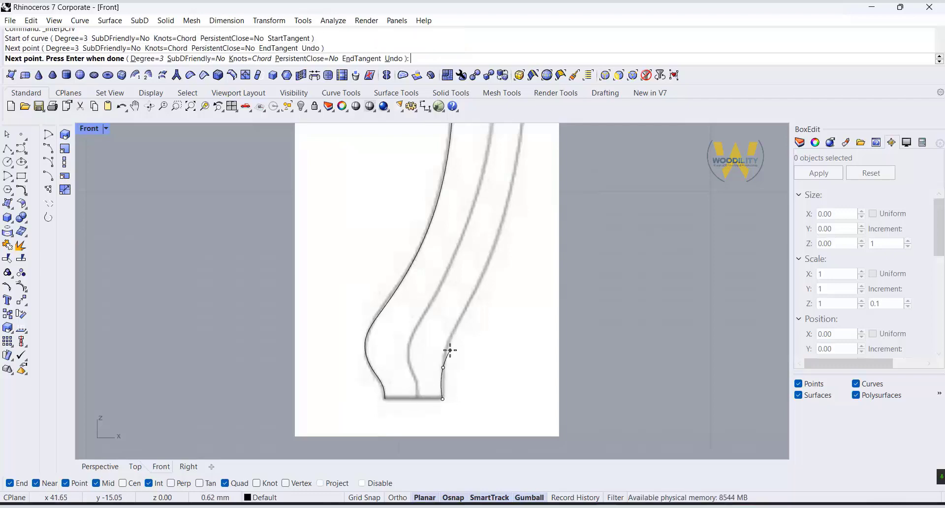
left_click(450, 344)
left_click(467, 305)
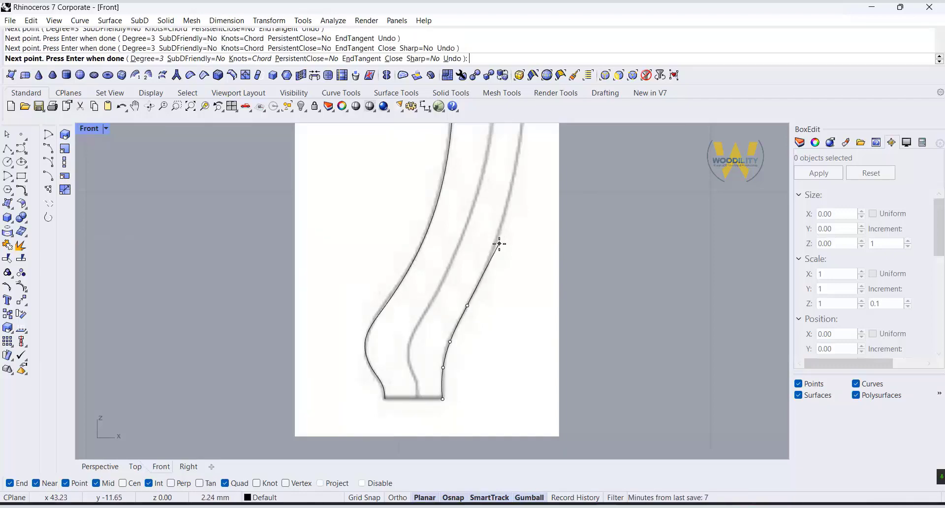
scroll(494, 247, "down", 4)
right_click_drag(525, 143, 474, 299)
scroll(476, 301, "up", 2)
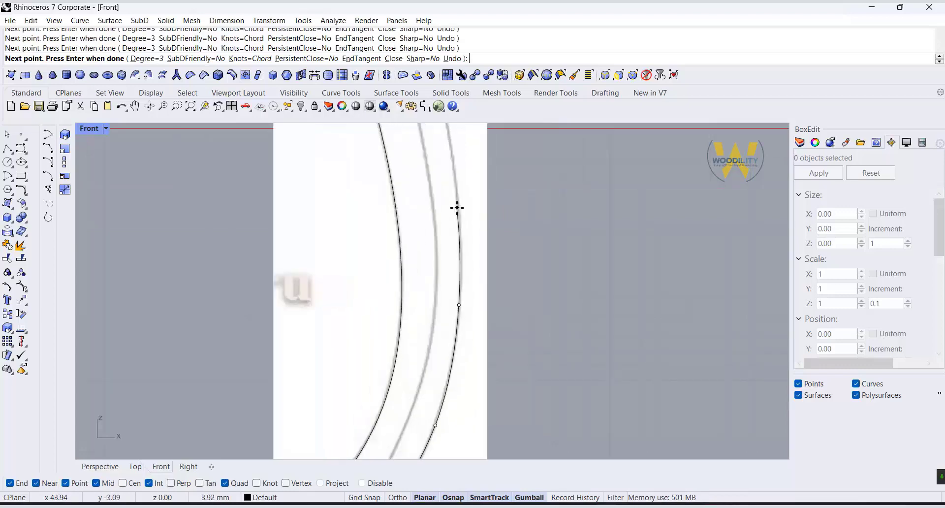
scroll(457, 195, "down", 4)
right_click_drag(457, 194, 471, 398)
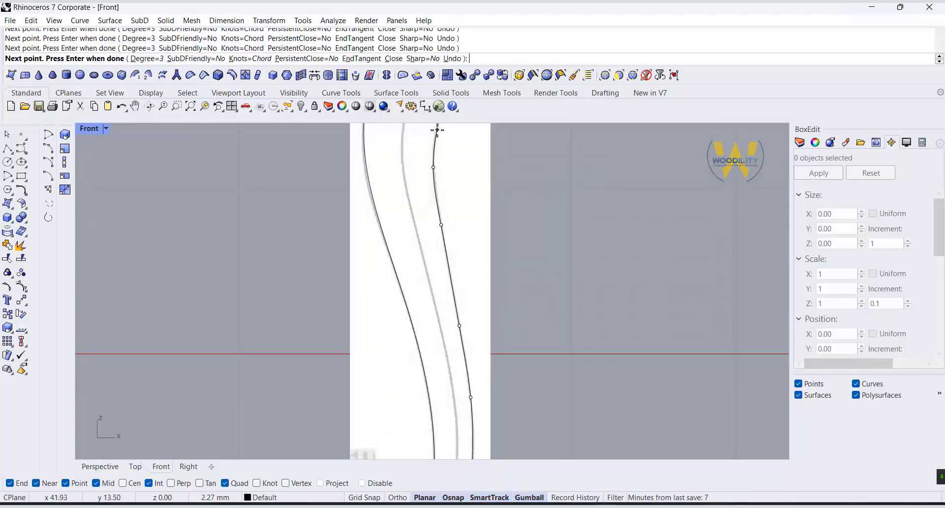
scroll(437, 130, "down", 4)
scroll(428, 274, "up", 5)
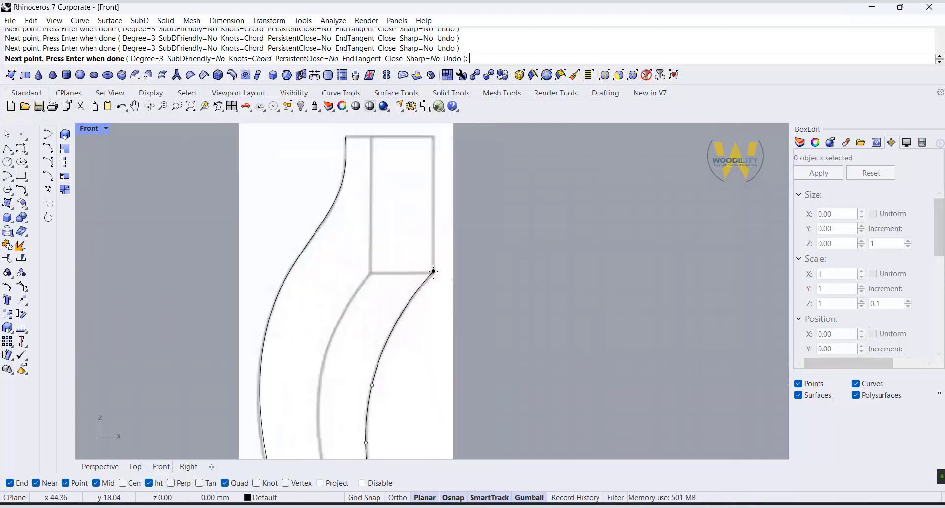
right_click(433, 271)
- Draw a polyline up the right side of the leg's top block, from its lower-right to its upper-right corner
left_click(8, 148)
left_click(433, 271)
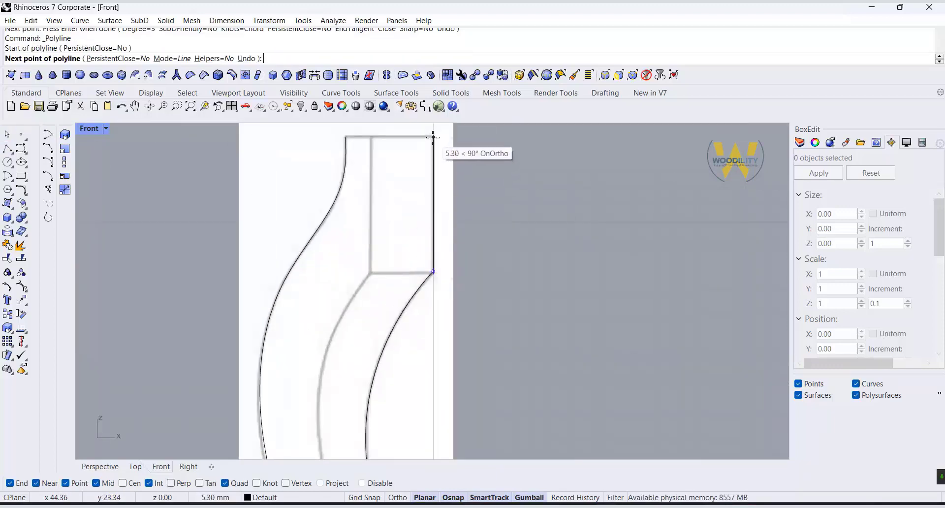
left_click(433, 137)
right_click(510, 311)
scroll(510, 312, "down", 1)
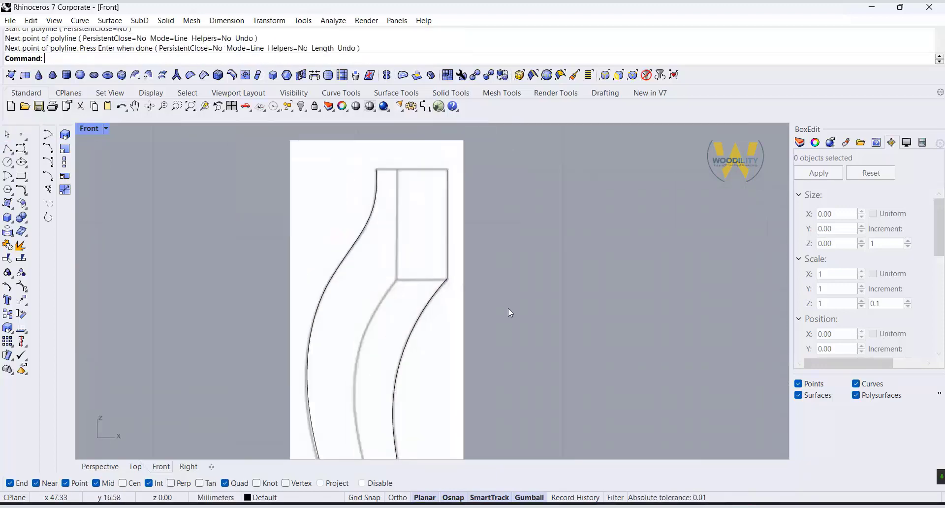
- Restore the four-viewport layout and draw a circle in open space beside the chair in the Top view
double_click(93, 128)
scroll(217, 171, "down", 3)
scroll(274, 309, "down", 2)
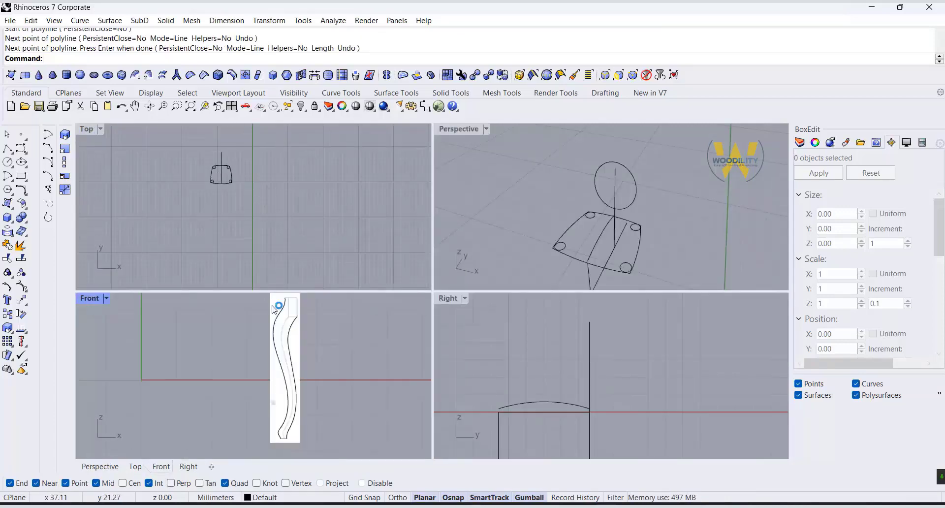
scroll(321, 354, "down", 2)
left_click_drag(360, 457, 355, 454)
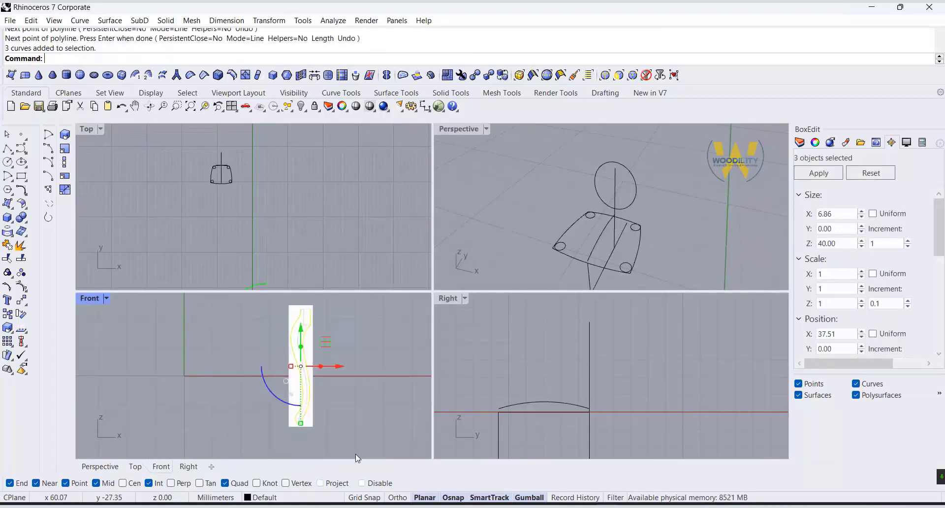
left_click(362, 406)
left_click(8, 162)
scroll(258, 392, "up", 1)
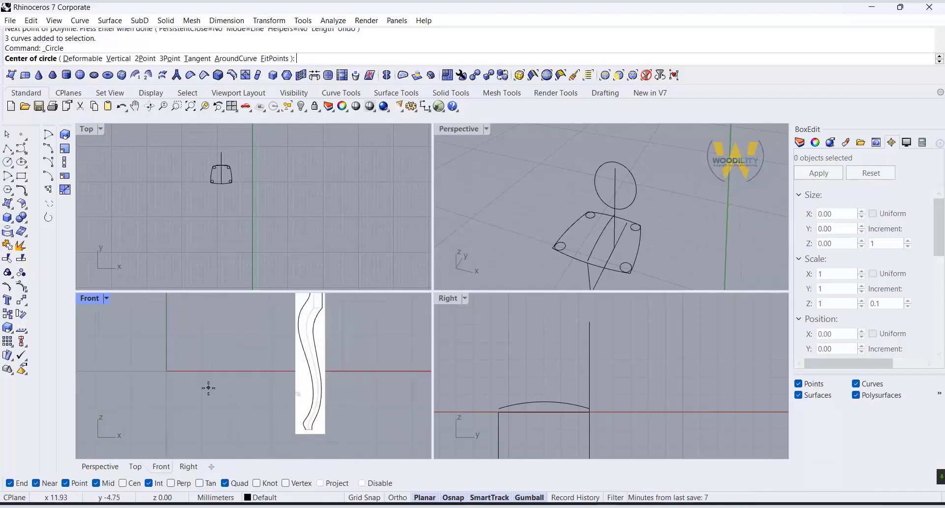
left_click(289, 198)
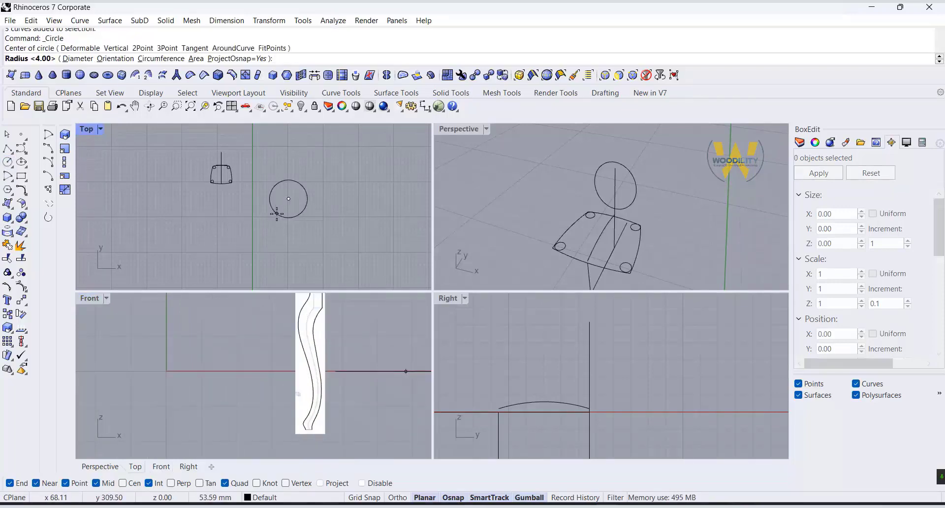
scroll(287, 205, "up", 6)
left_click(283, 202)
right_click_drag(283, 218, 247, 280)
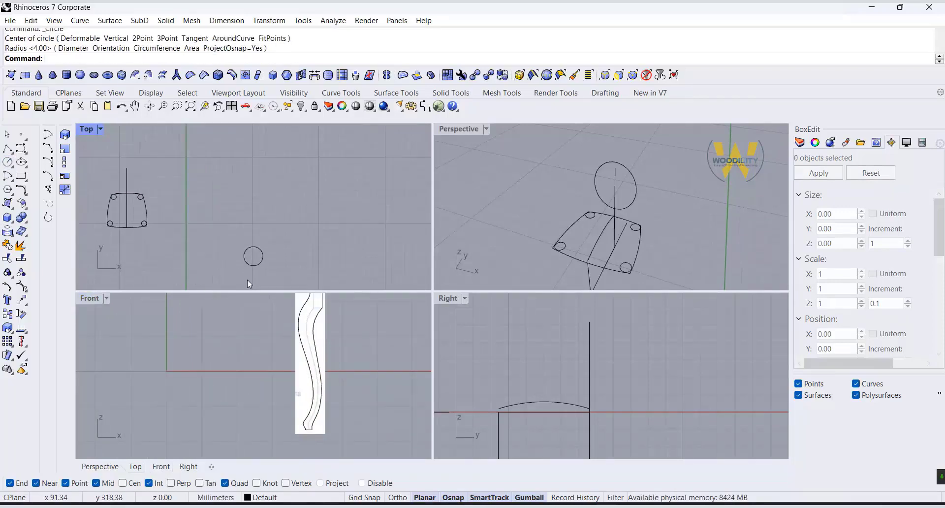
- Draw a 10 by 10 mm rectangle next to the circle in the Top view
scroll(247, 280, "up", 4)
left_click(22, 176)
left_click(288, 206)
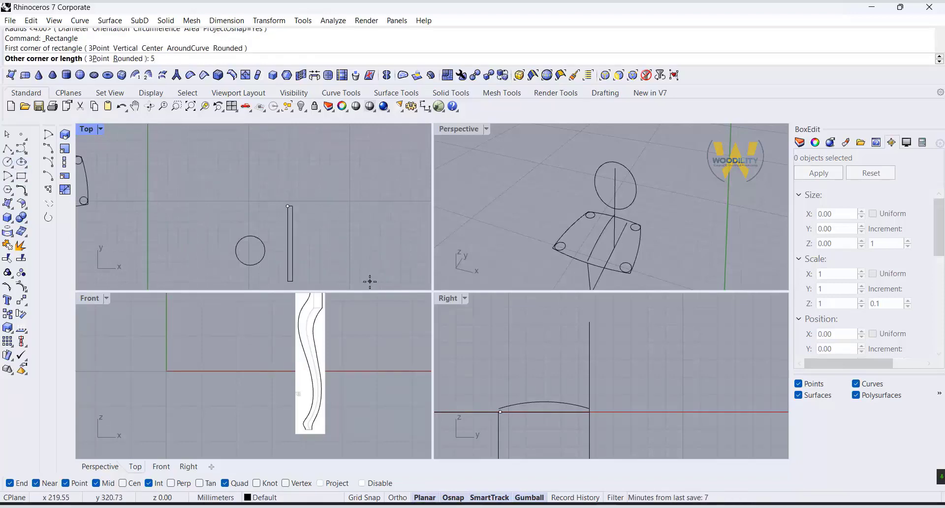
type("10")
key("Return")
type("10")
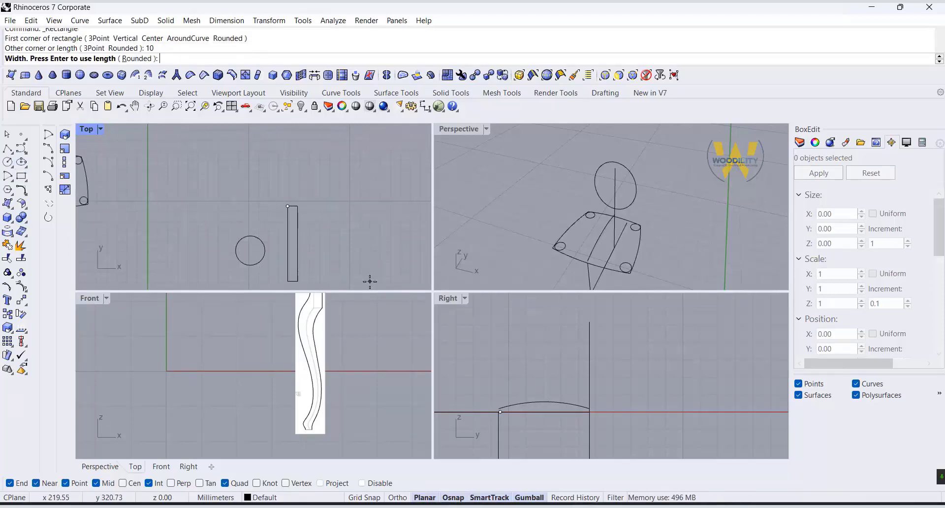
key("Return")
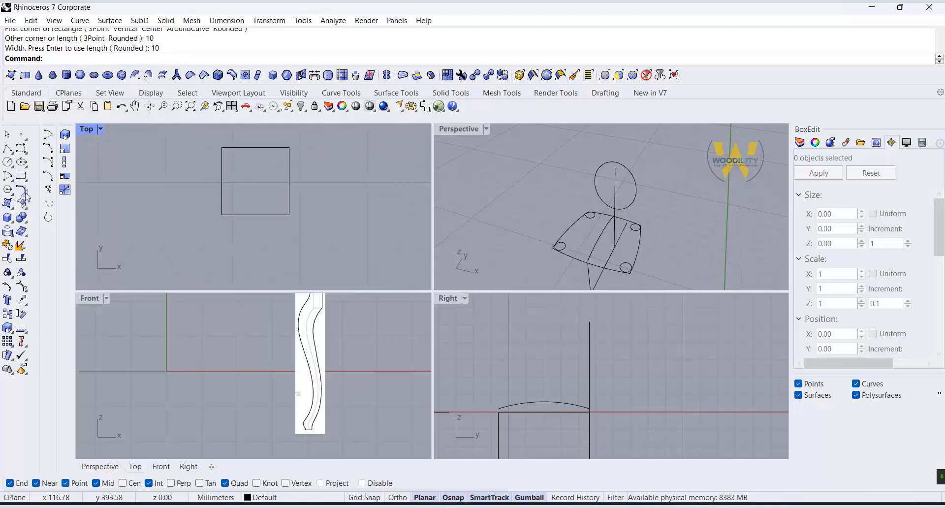
- Fillet the square's lower-left corner with a radius of 9 mm
left_click(25, 193)
type("9")
key("Return")
left_click(222, 169)
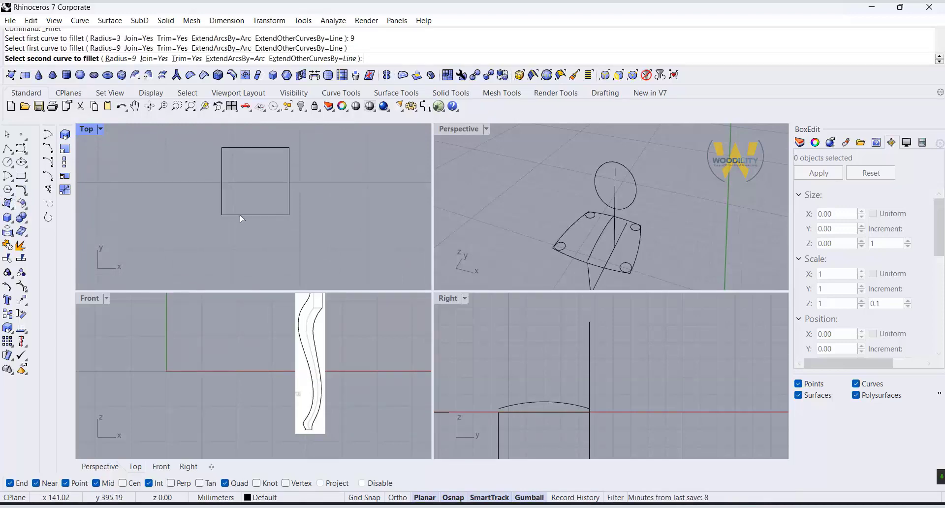
left_click(240, 214)
left_click(296, 223)
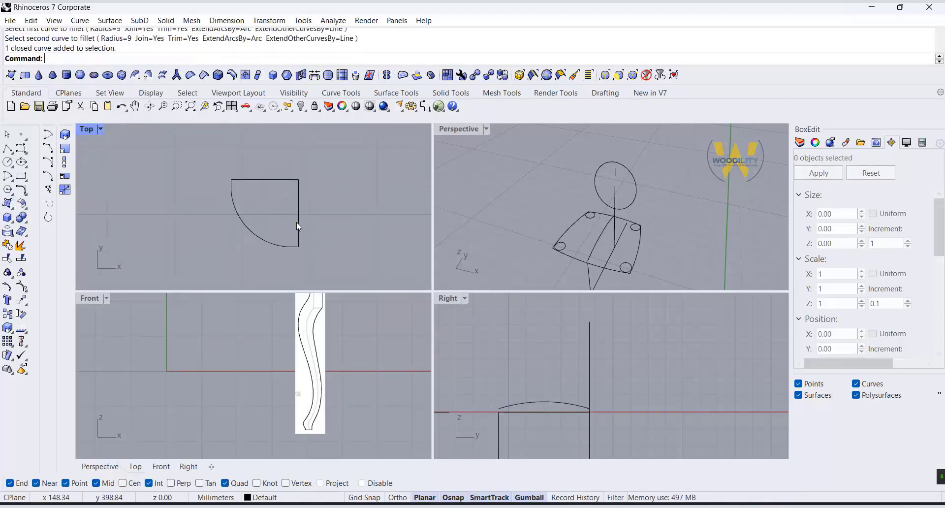
- Move the leg picture and its three curves in the Front view from the picture's top edge to the seat's left end
scroll(354, 320, "down", 4)
left_click_drag(353, 321, 292, 389)
left_click(21, 300)
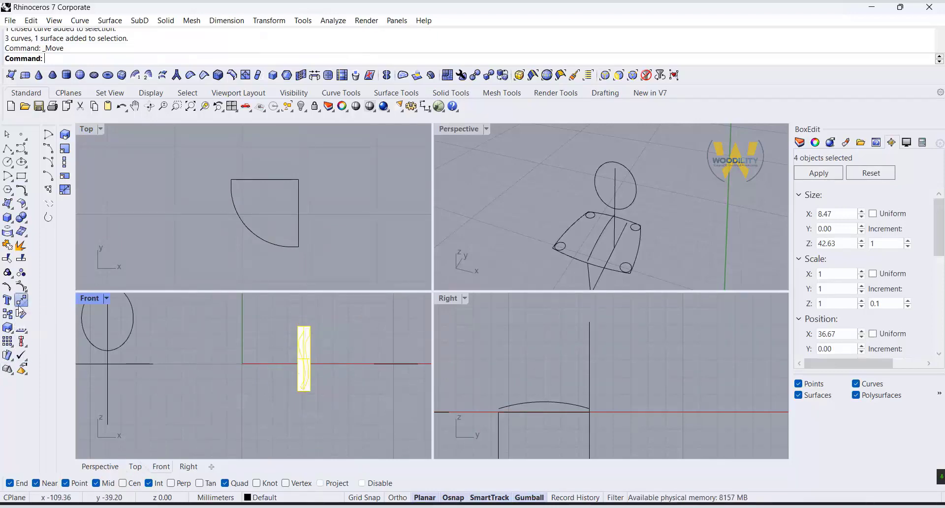
left_click(304, 326)
scroll(153, 374, "down", 2)
left_click(141, 380)
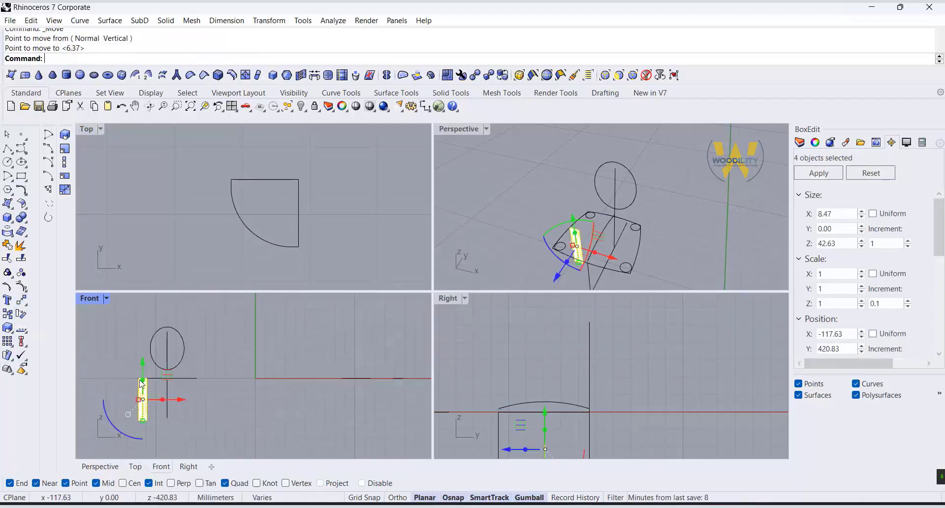
scroll(355, 214, "down", 8)
left_click(359, 258)
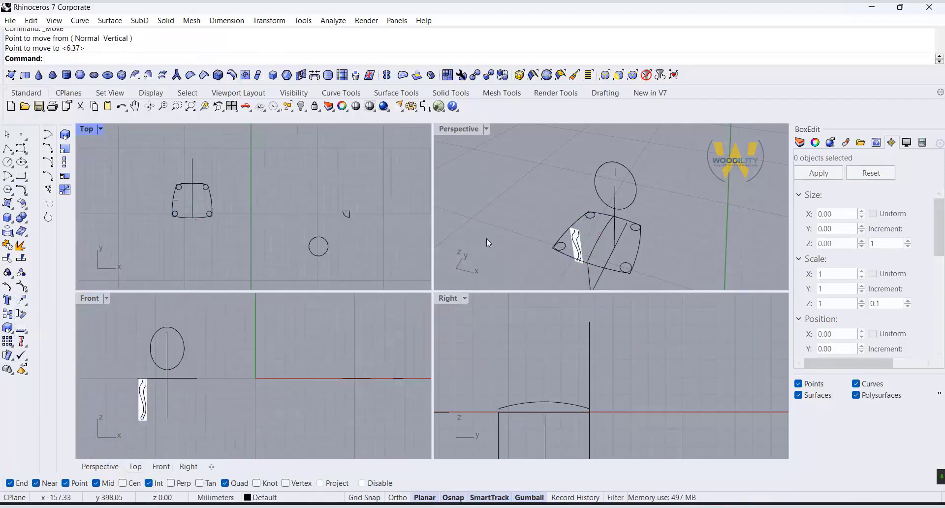
- Scale the separate circle in the Top view down to about 11 mm in diameter
scroll(315, 252, "up", 3)
left_click(322, 256)
left_click_drag(332, 258, 332, 244)
left_click(417, 244)
scroll(328, 237, "up", 10)
left_click(340, 260)
left_click(269, 20)
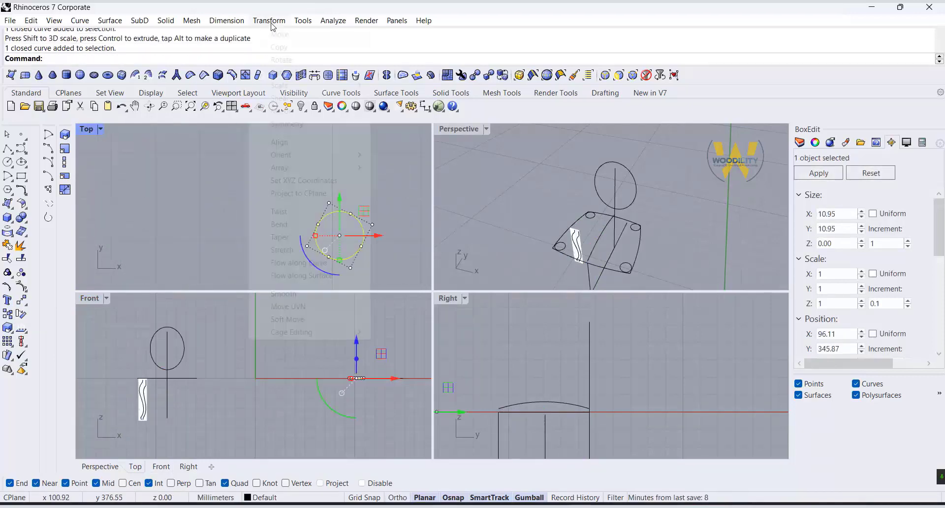
mouse_move(281, 152)
left_click(401, 150)
left_click(363, 236)
left_click(364, 236)
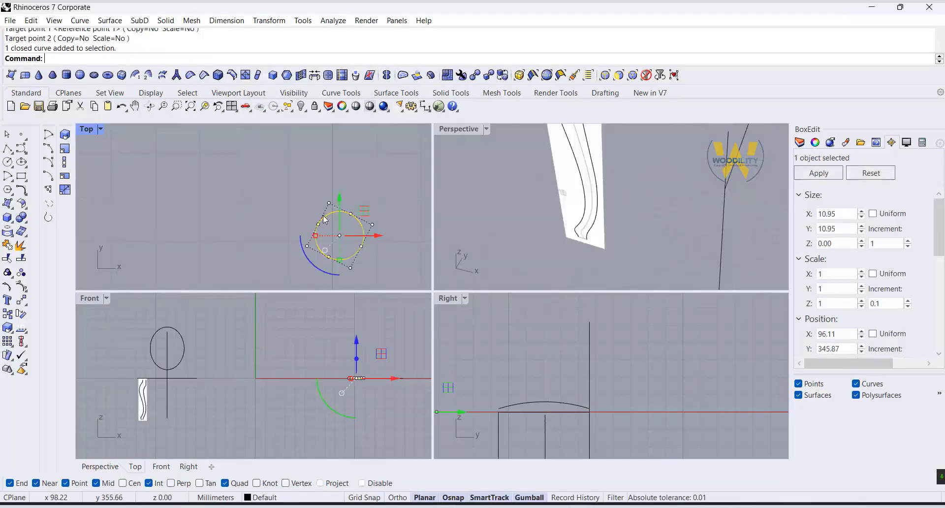
- Start a two-point Orient of the circle with Scale set to 3D and Copy set to Yes
left_click(269, 20)
mouse_move(295, 155)
left_click(400, 152)
type("s")
key("Return")
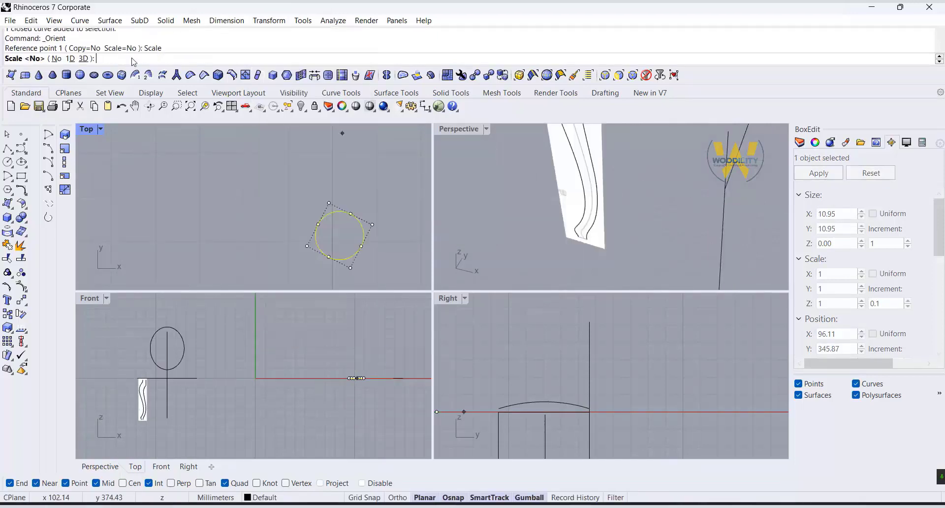
type("3")
key("Return")
type("c")
key("Return")
- Orient a copy of the circle from its right and left quadrants onto the bottom ends of the two leg profile curves
left_click(364, 236)
left_click(316, 235)
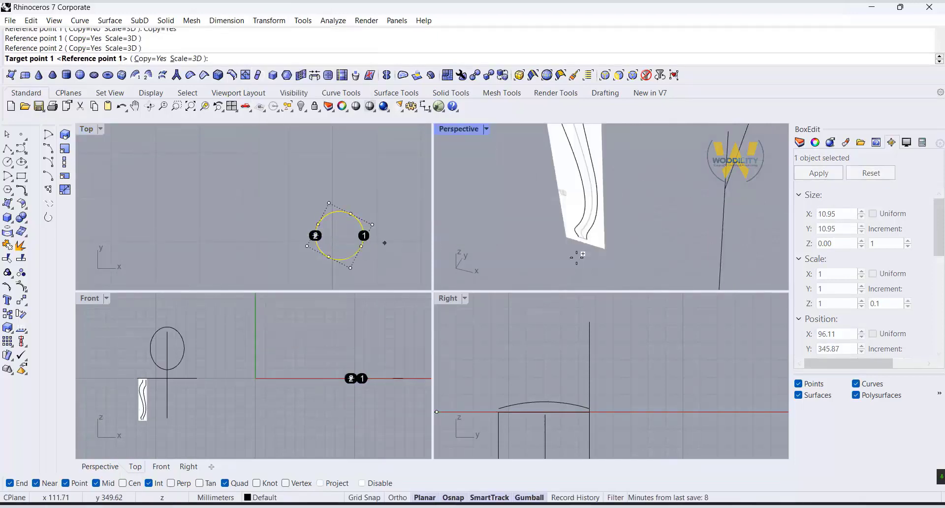
scroll(576, 258, "up", 2)
left_click(586, 236)
left_click(614, 199)
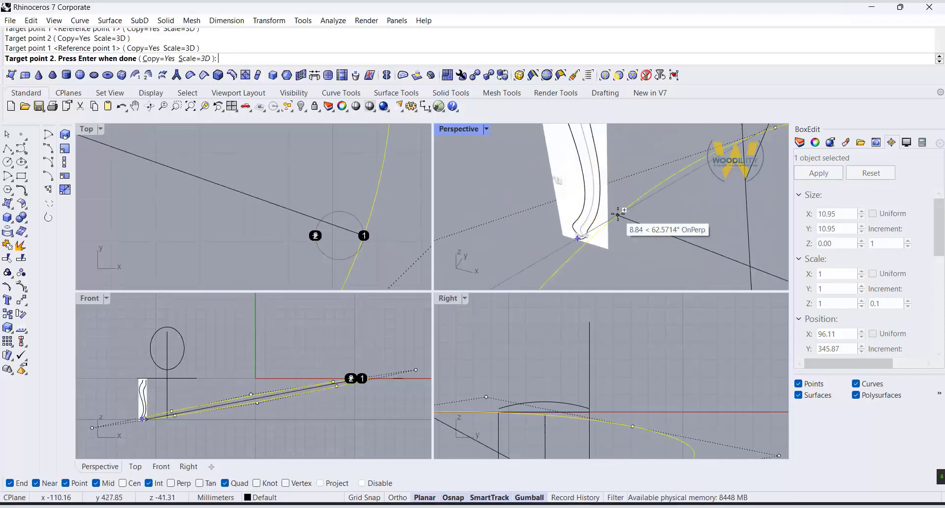
key("Return")
scroll(328, 168, "up", 5)
key("Escape")
- Orient a scaled copy of the filleted square, from its upper-right corner and arc midpoint, onto the leg profile's inner and outer top ends
right_click_drag(256, 276, 336, 212)
left_click_drag(315, 188, 205, 258)
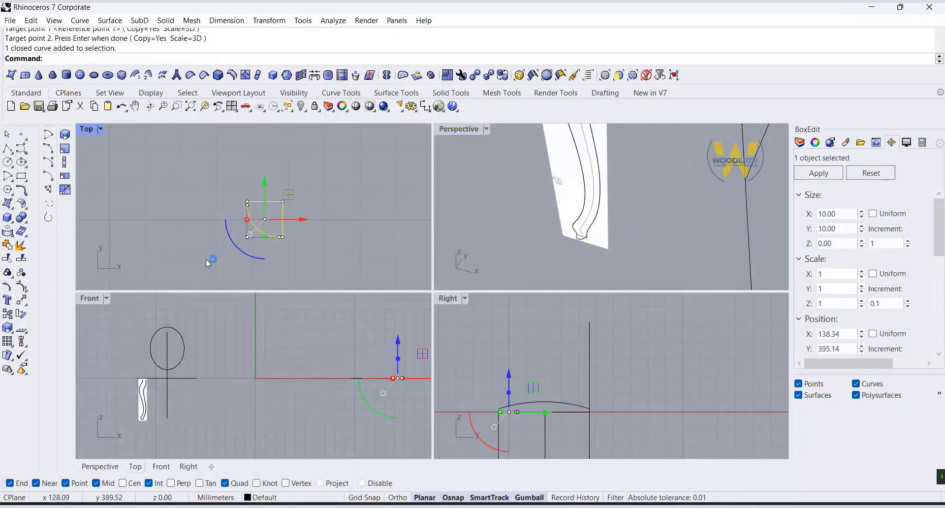
left_click(269, 20)
left_click(281, 154)
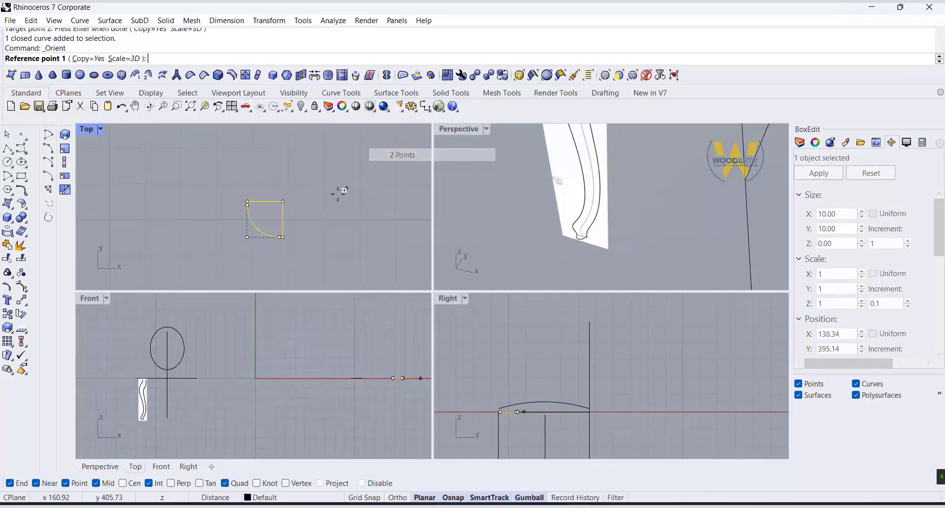
left_click(283, 202)
left_click(255, 227)
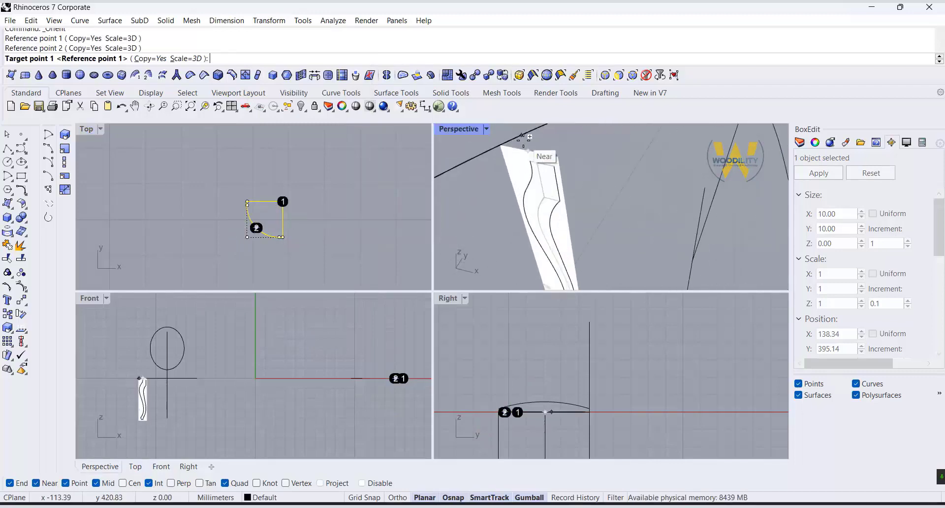
left_click(559, 167)
left_click(521, 174)
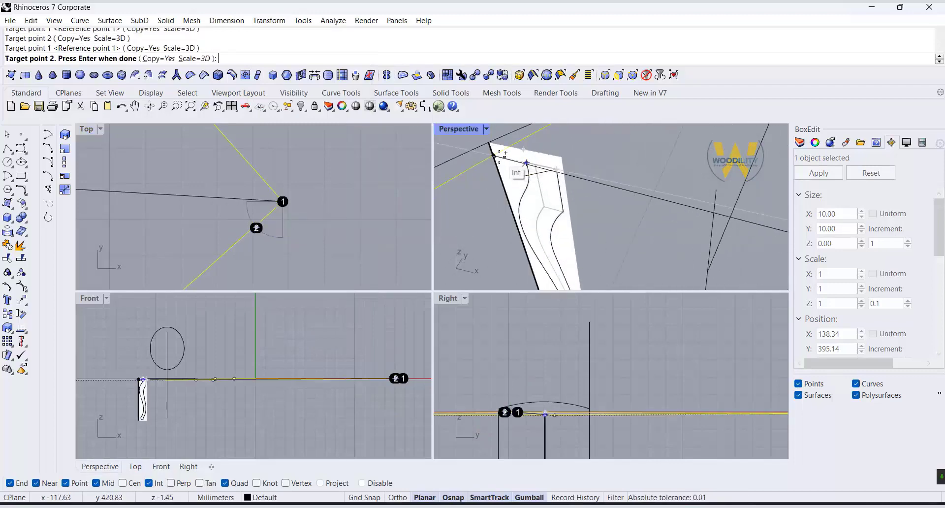
key("Return")
- Hide the leg reference picture and maximize the Perspective view
left_click(559, 192)
middle_click(559, 190)
left_click(558, 191)
double_click(460, 129)
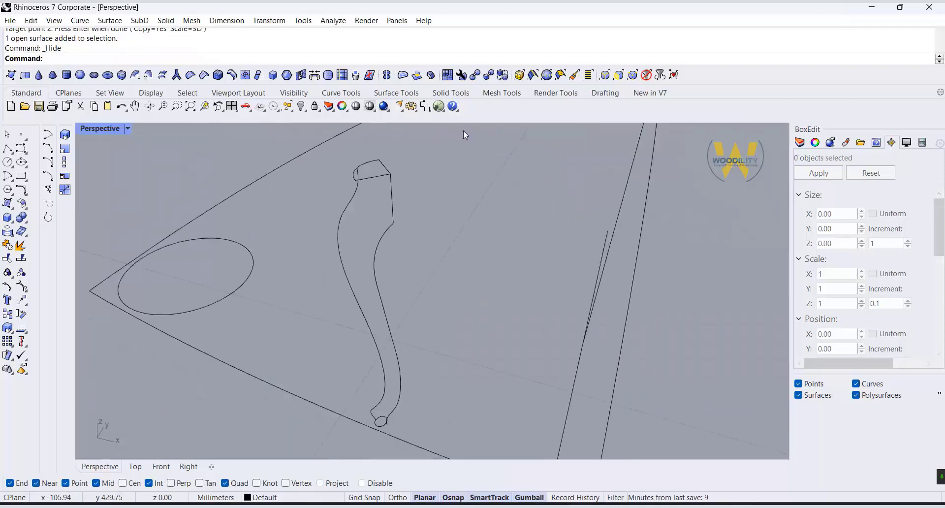
right_click_drag(465, 131, 566, 256)
left_click(110, 21)
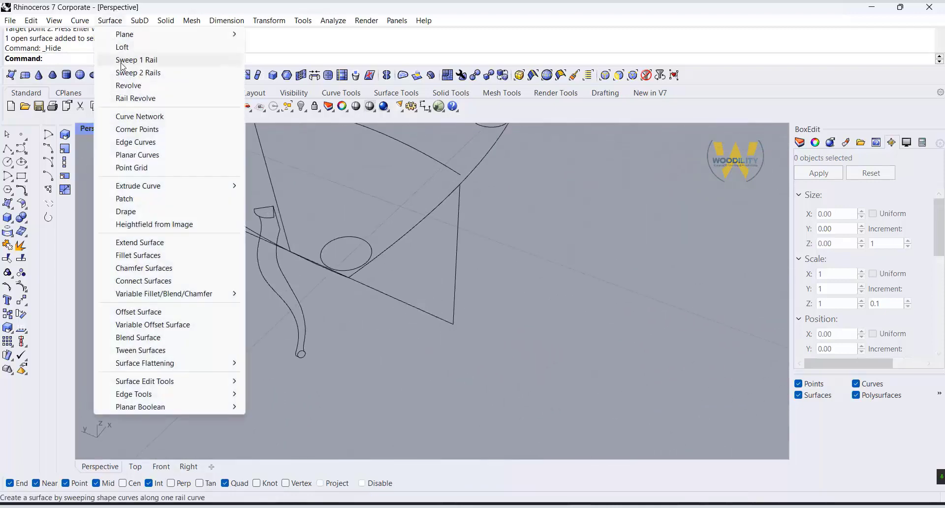
left_click(138, 72)
key("Escape")
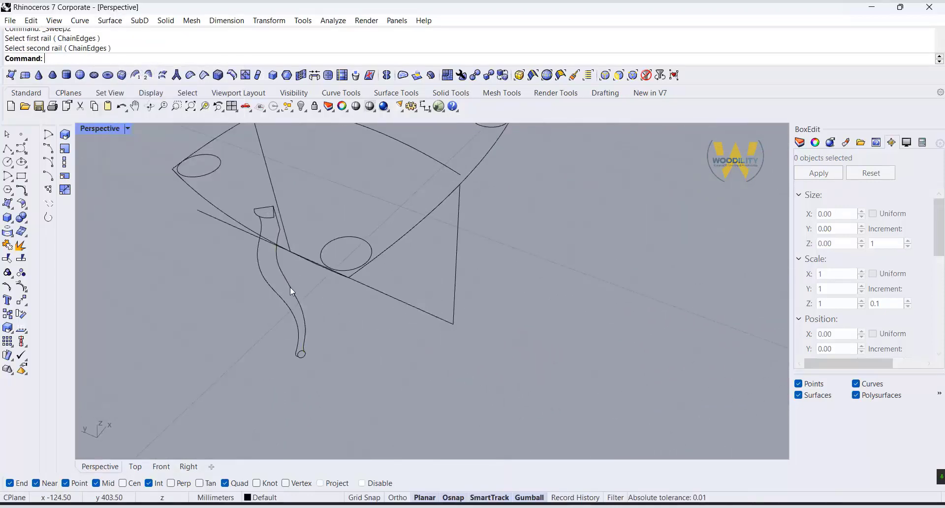
- Join the leg's inner curve with its top line and sweep the foot circle and filleted square along both leg rails, keeping cross sections unchanged
left_click(291, 287)
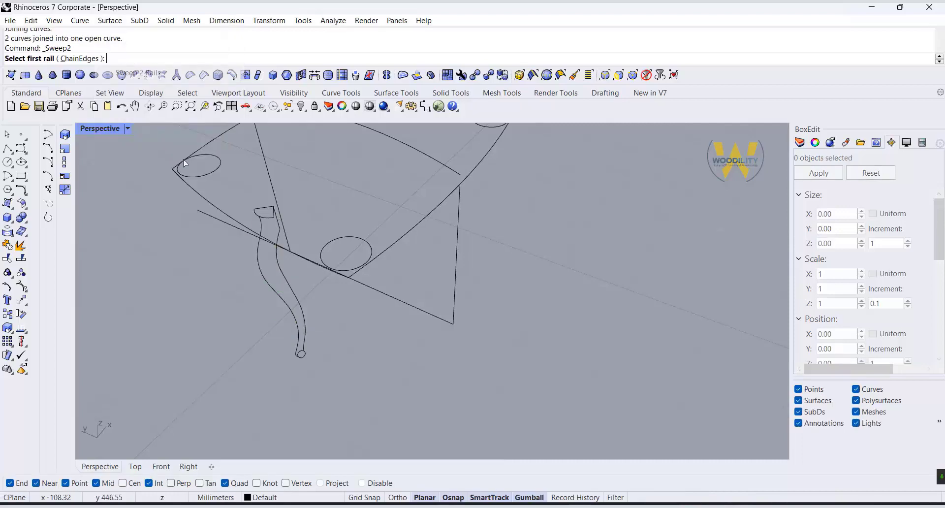
left_click(291, 289)
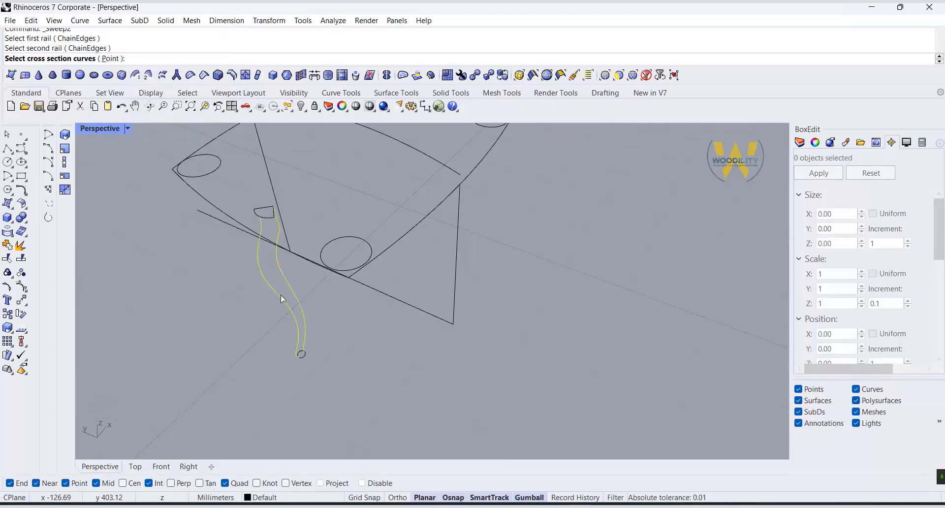
key("Return")
key("Return")
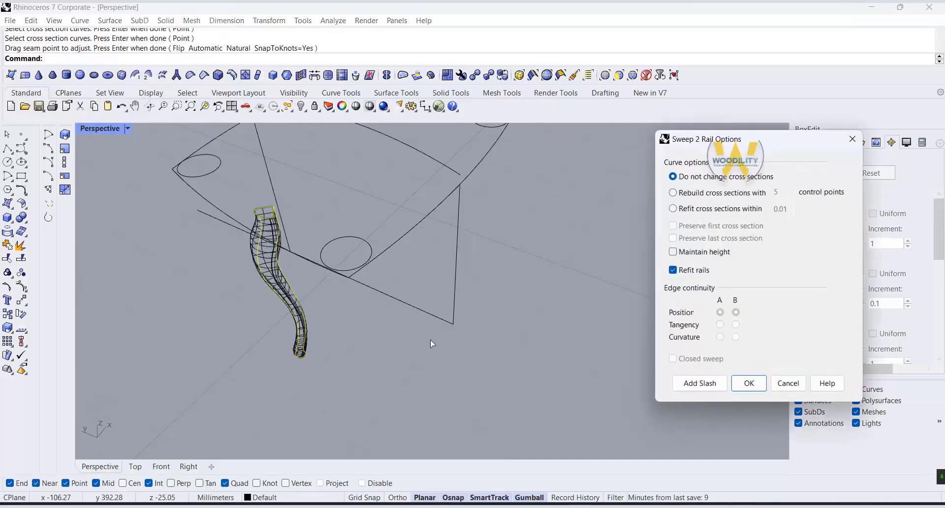
left_click(746, 382)
- Set the Perspective view's display mode to Shaded
left_click(127, 128)
left_click(207, 111)
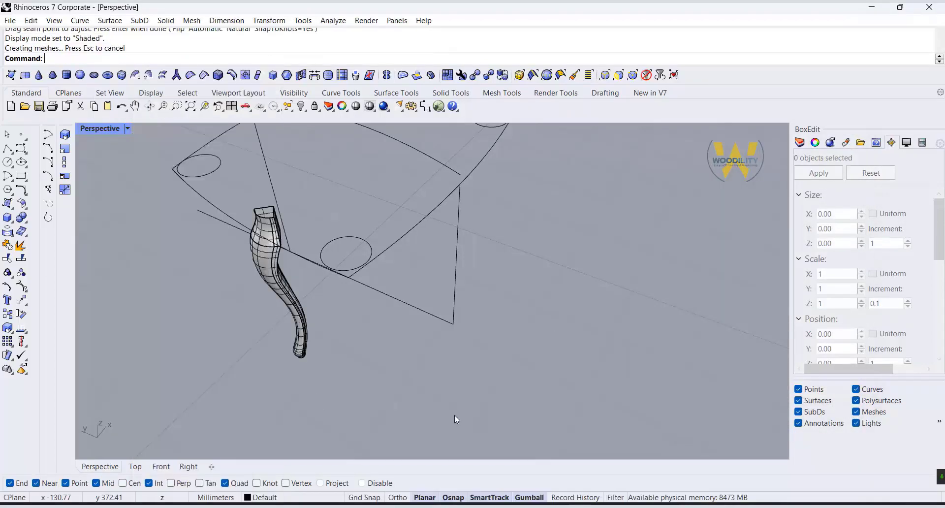
mouse_move(454, 415)
right_mouse_down()
mouse_move(380, 270)
mouse_move(335, 303)
mouse_move(308, 197)
mouse_move(394, 332)
right_mouse_up()
- Move the swept leg from the inner corner of its top profile to the seat outline's upper-left corner as seen in plan
left_click(400, 322)
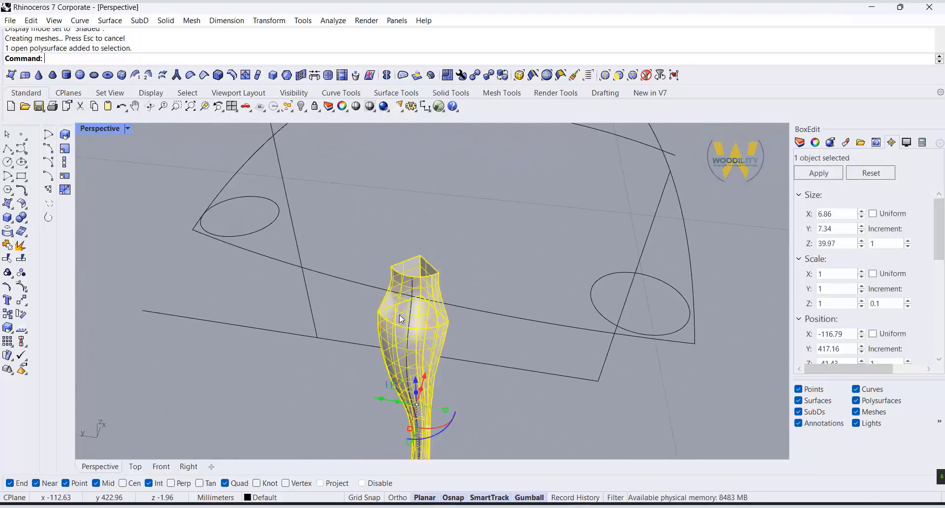
double_click(100, 128)
scroll(576, 363, "down", 4)
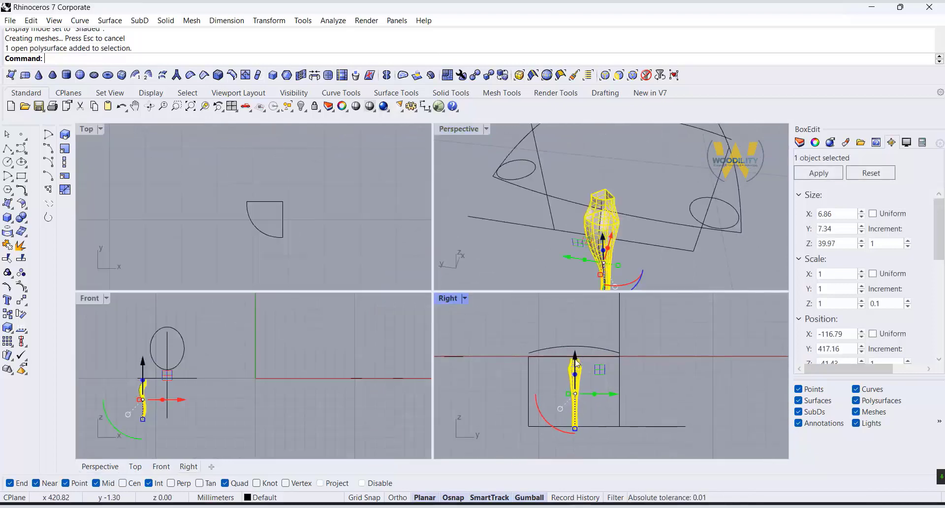
left_click(21, 300)
left_click(605, 189)
left_click(492, 176)
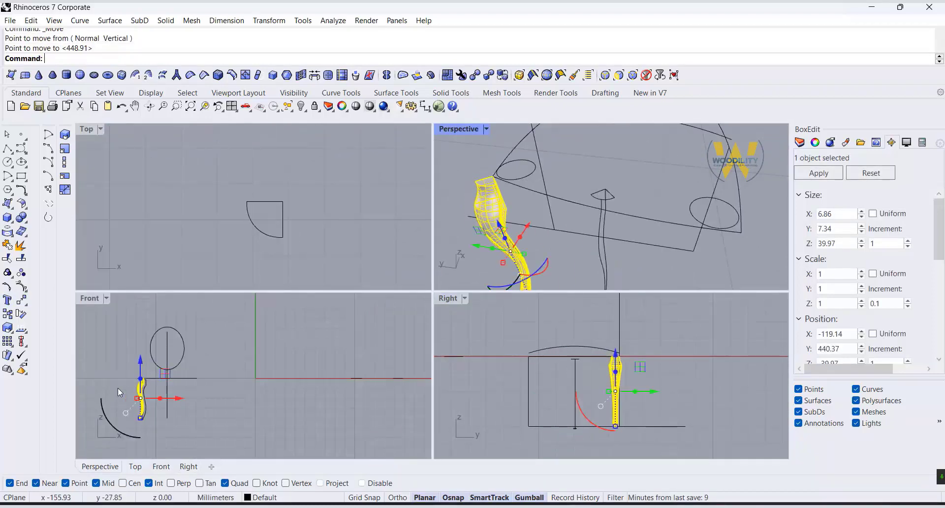
scroll(256, 160, "down", 8)
scroll(197, 187, "up", 6)
scroll(585, 222, "down", 3)
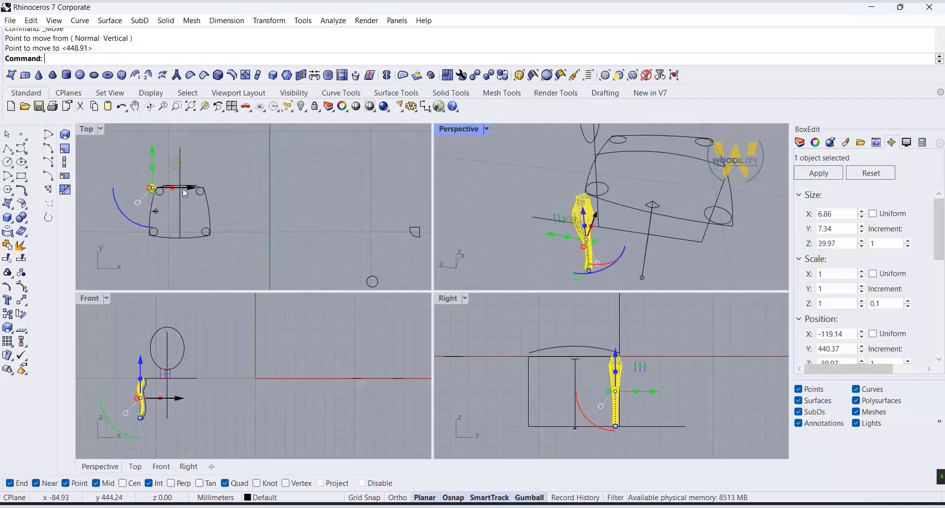
- Move the leg in plan from the seat's rear-left corner into the circle at its front-left corner
scroll(149, 186, "up", 2)
left_click_drag(146, 157, 148, 258)
right_click_drag(148, 258, 195, 210)
scroll(159, 249, "up", 2)
scroll(167, 237, "up", 6)
- Rotate the leg about its top profile's inner corner until its straight edges align with the axes, and move it back inside the corner circle
left_click(9, 315)
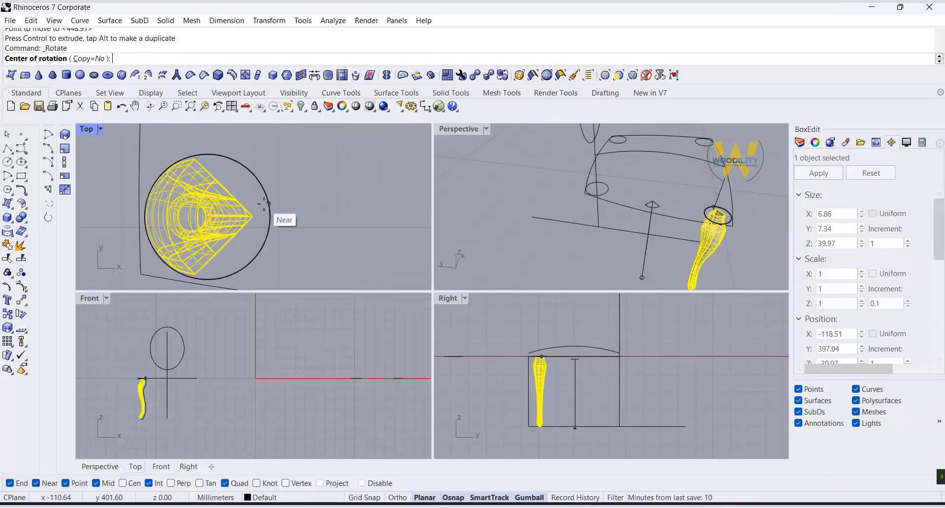
left_click(253, 217)
left_click(195, 274)
left_click(252, 272)
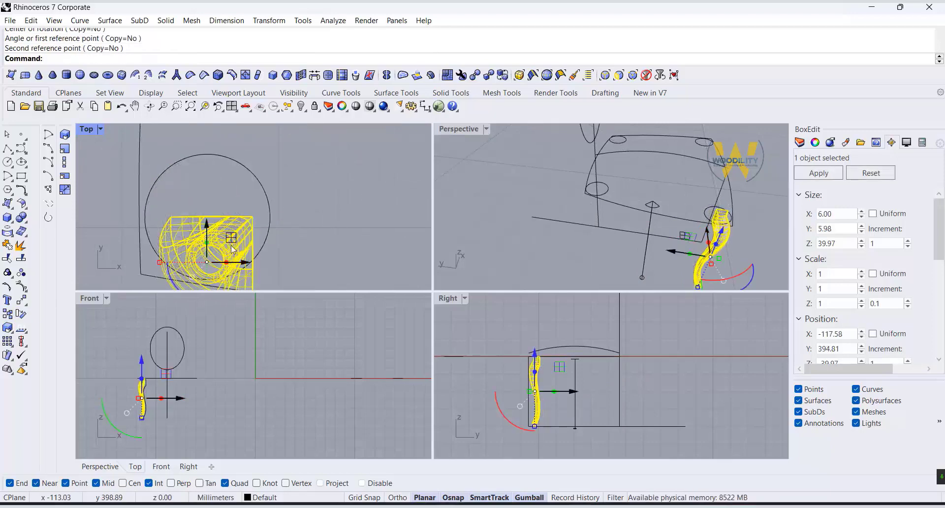
left_click_drag(234, 240, 215, 215)
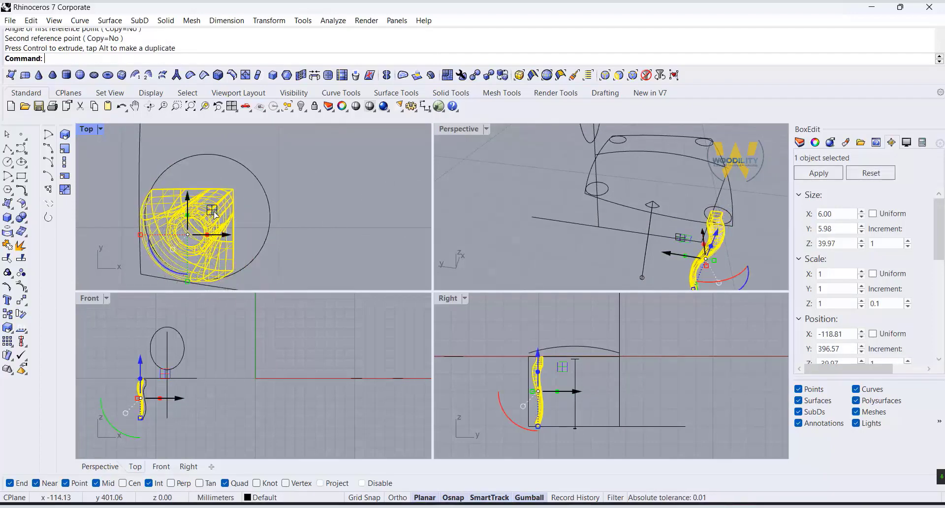
- Shift the rotated leg diagonally outward at the seat's front-left corner by about 2 mm in both X and Y
left_click(752, 188)
scroll(752, 189, "up", 4)
right_click_drag(752, 188, 510, 219)
left_click(603, 239)
scroll(207, 211, "down", 6)
scroll(207, 211, "up", 8)
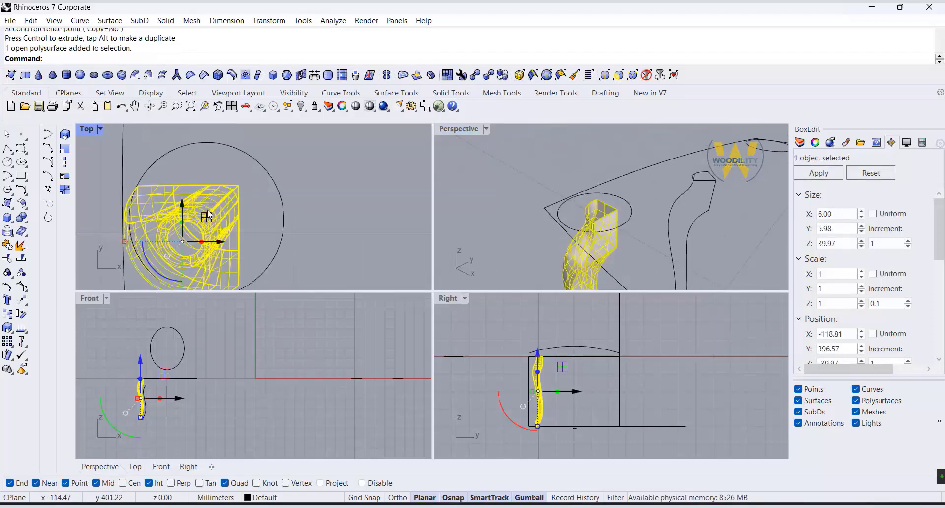
left_click_drag(203, 220, 161, 265)
- Cap the open ends of the front-left leg to make it a closed solid
left_click(453, 136)
double_click(451, 129)
mouse_move(389, 342)
right_mouse_down()
mouse_move(487, 341)
mouse_move(394, 351)
right_mouse_up()
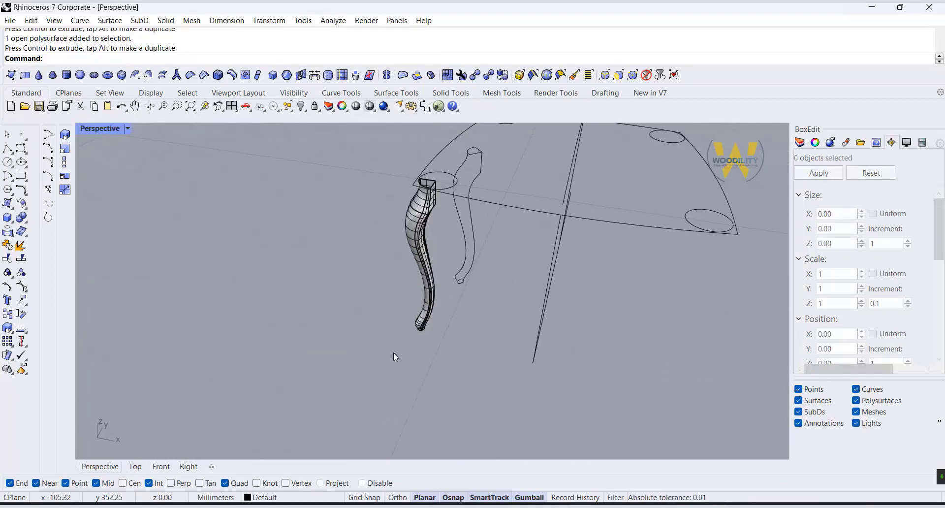
right_click_drag(426, 264, 428, 325)
left_click(426, 308)
left_click(24, 220)
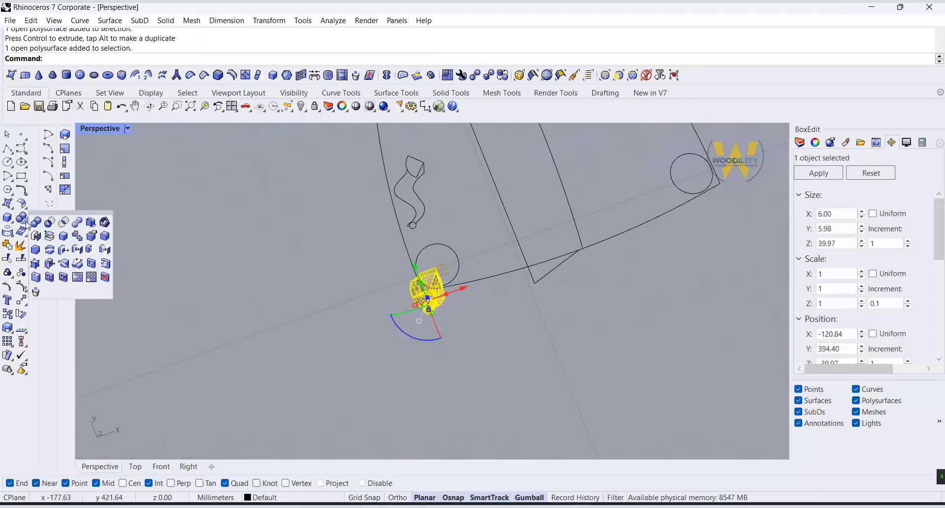
left_click(36, 238)
right_click_drag(322, 376, 446, 300)
left_click(418, 216)
- Mirror the front-left leg to the front-right corner across the backrest's vertical centre line in the Front view
double_click(100, 128)
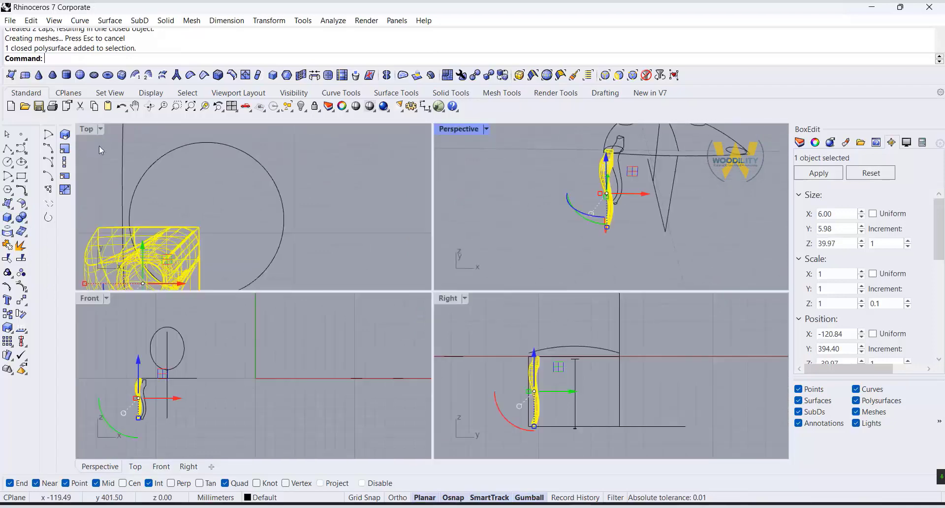
scroll(190, 347, "up", 7)
right_click_drag(157, 408, 270, 400)
left_click(274, 397)
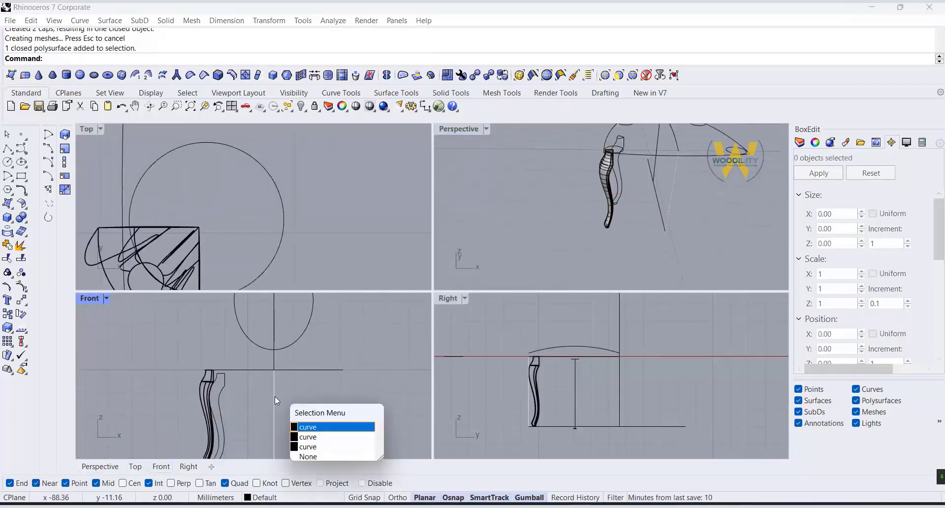
left_click(306, 430)
left_click(308, 407)
left_click(245, 383)
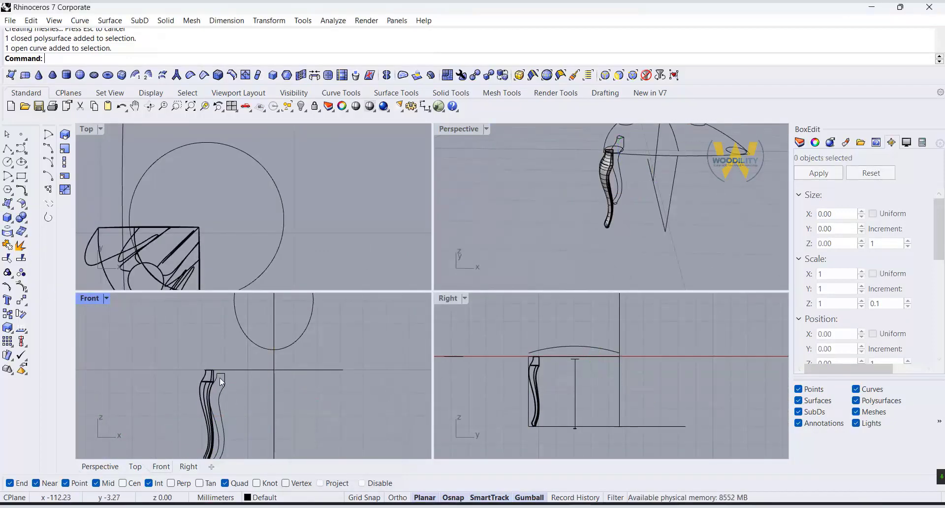
left_click(209, 378)
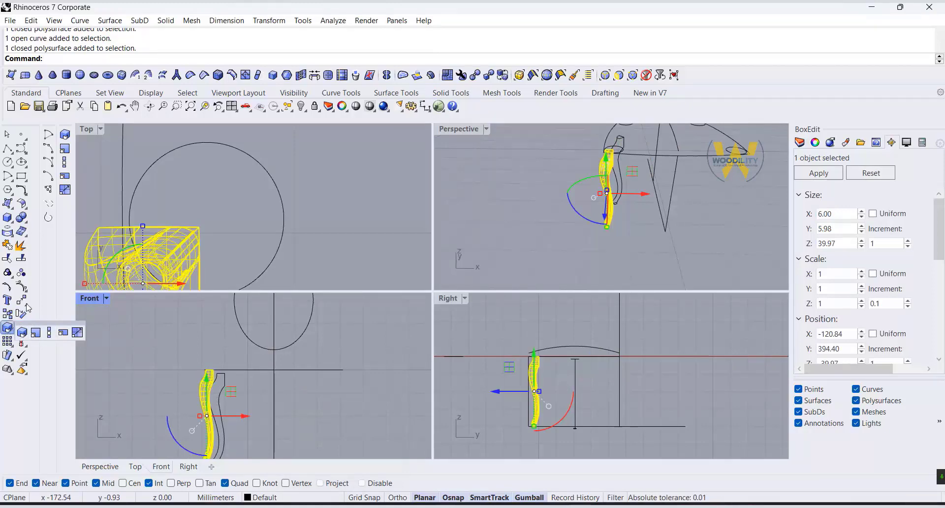
left_click(21, 314)
left_click(274, 369)
left_click(276, 455)
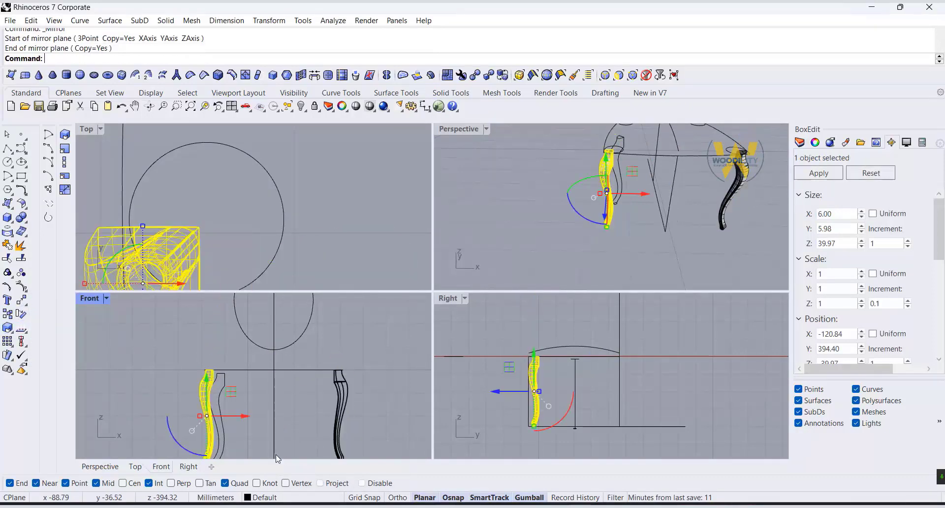
- Mirror the front-left leg toward the back of the seat across a horizontal line through the leg profile in plan
double_click(460, 129)
left_click(347, 378)
scroll(349, 378, "down", 6)
right_click_drag(373, 376, 470, 348)
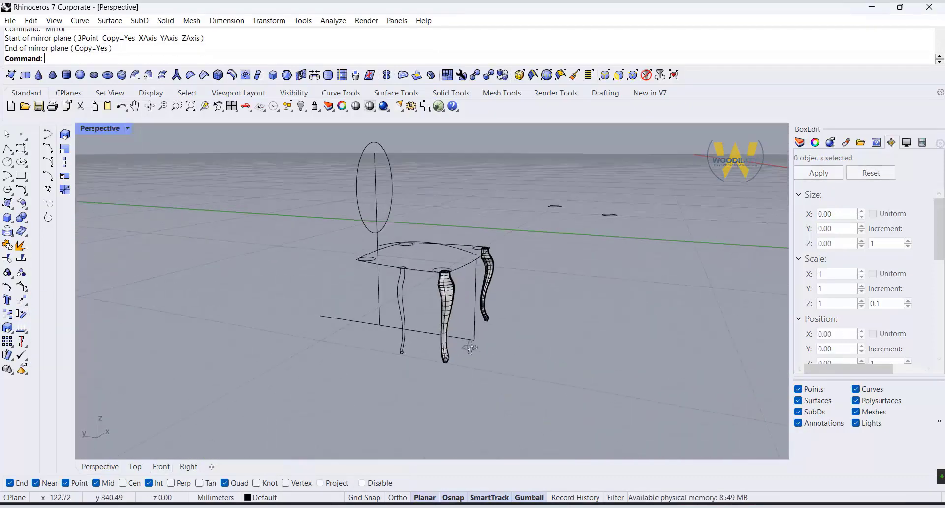
scroll(425, 244, "up", 5)
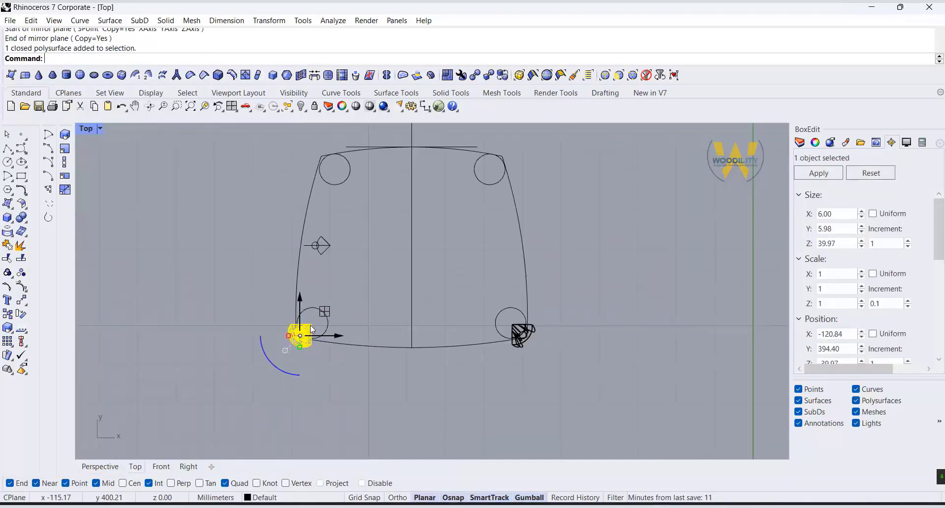
right_click_drag(385, 279, 355, 382)
type("Mi")
key("Return")
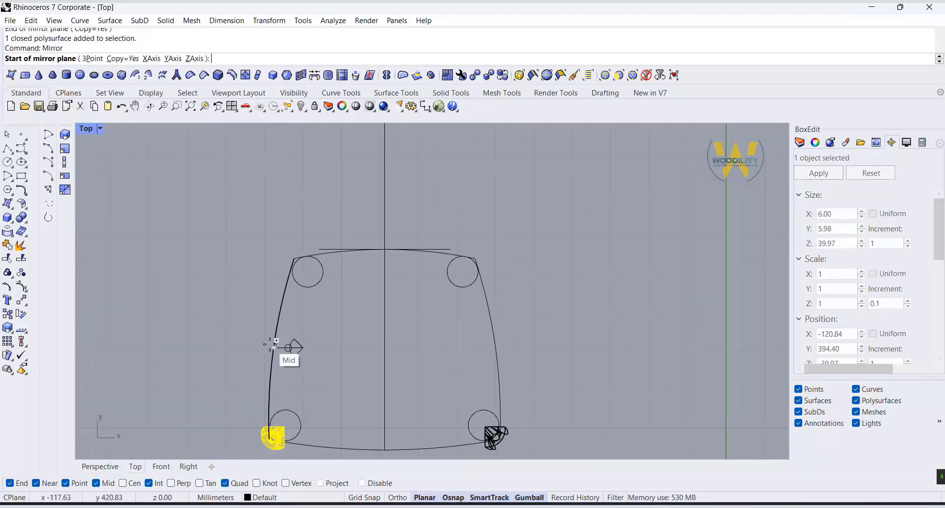
left_click(291, 348)
left_click(639, 349)
- Move the mirrored rear-left leg in plan into the circle at the seat's rear-left corner
scroll(375, 211, "up", 5)
left_click(406, 289)
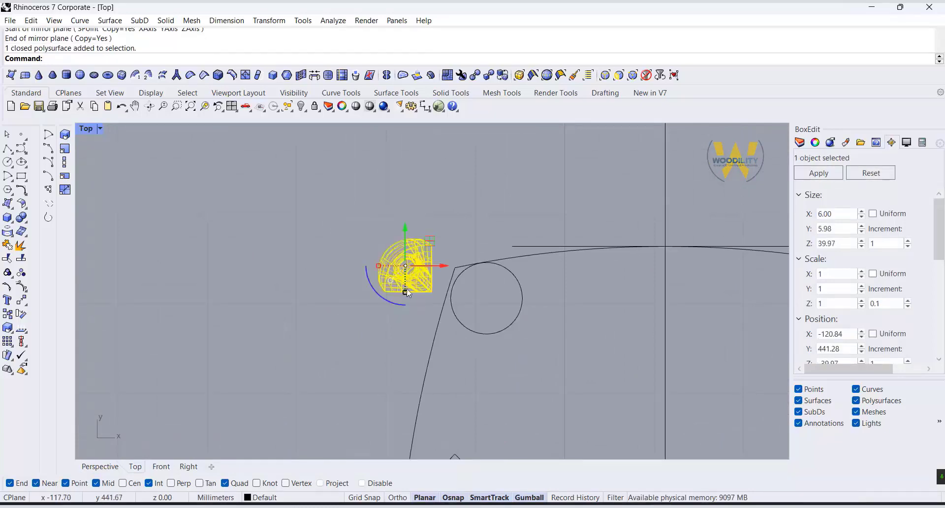
left_click_drag(427, 238, 501, 264)
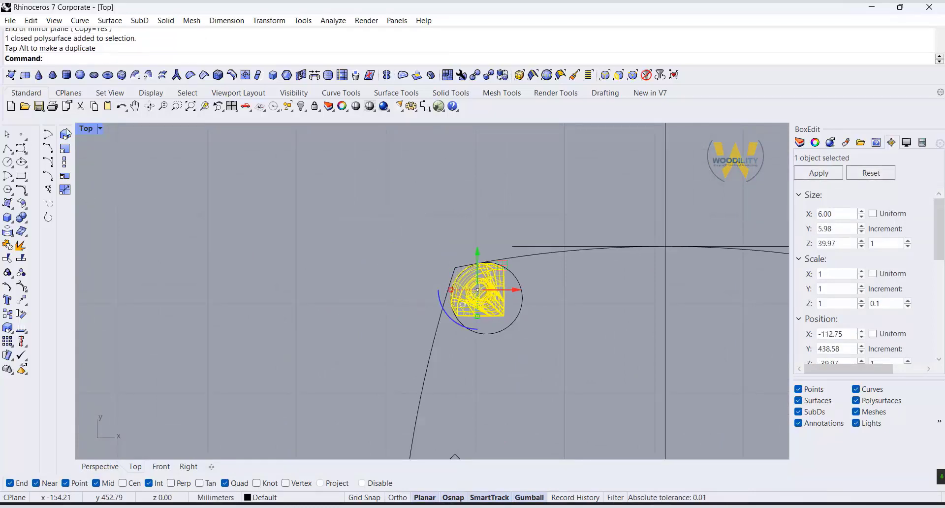
double_click(86, 129)
left_click(515, 273)
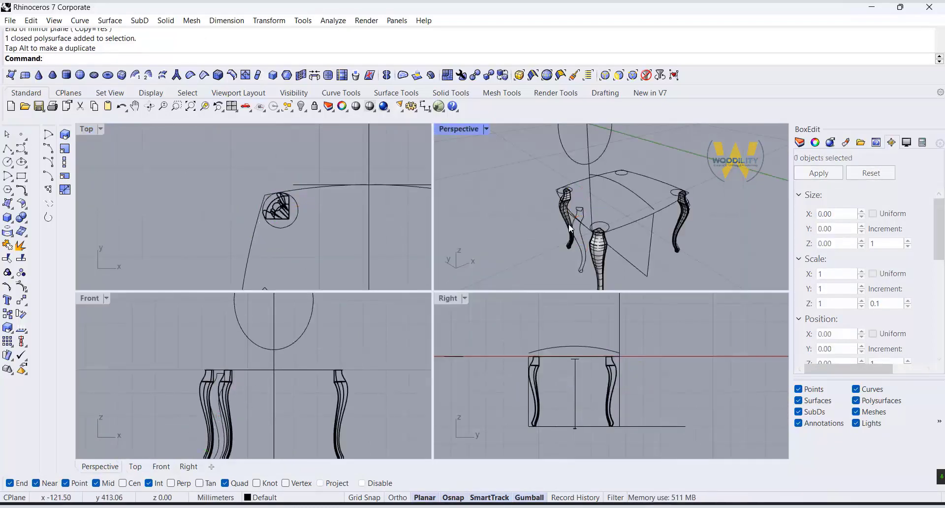
- Lower the rear-left leg's top face by about 0.5 mm with Move Face, picking the distance in the Front view
scroll(569, 229, "up", 7)
left_click(566, 181)
double_click(448, 129)
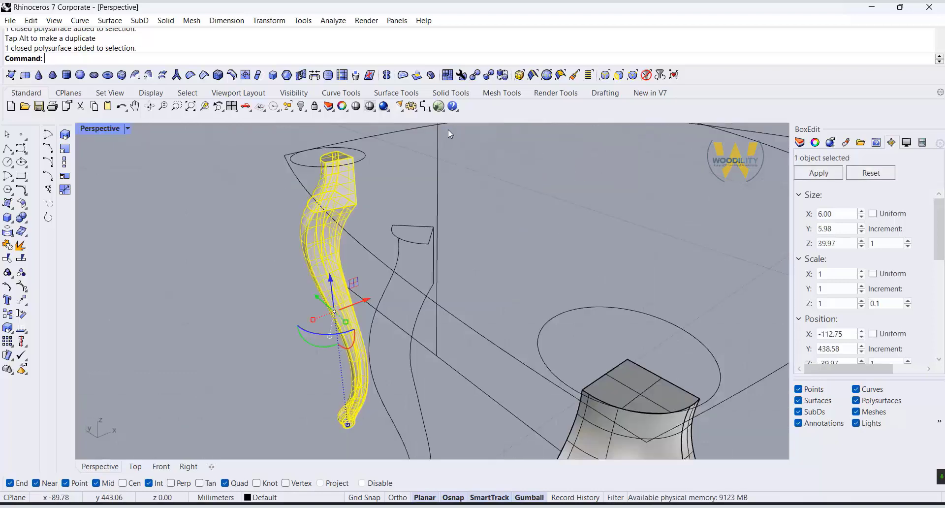
right_click_drag(355, 315, 248, 212)
scroll(244, 223, "up", 10)
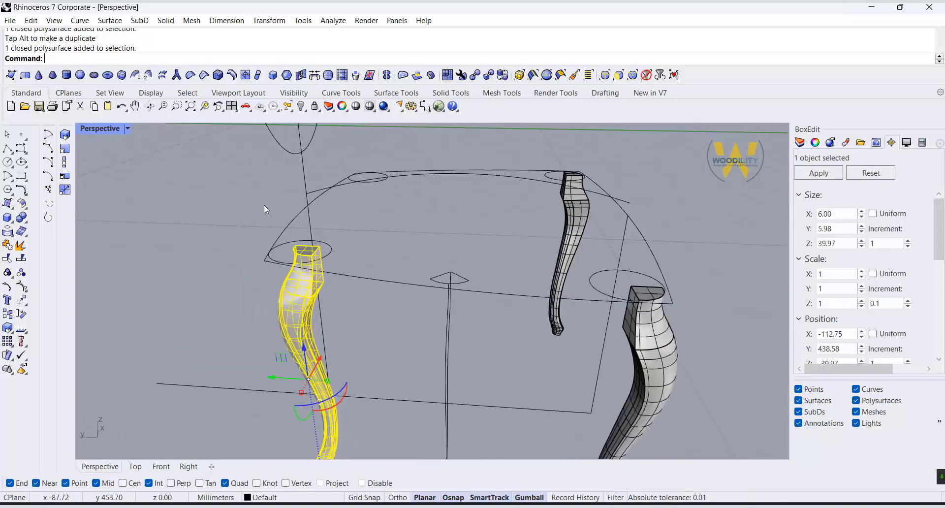
left_click(455, 218)
left_click(451, 93)
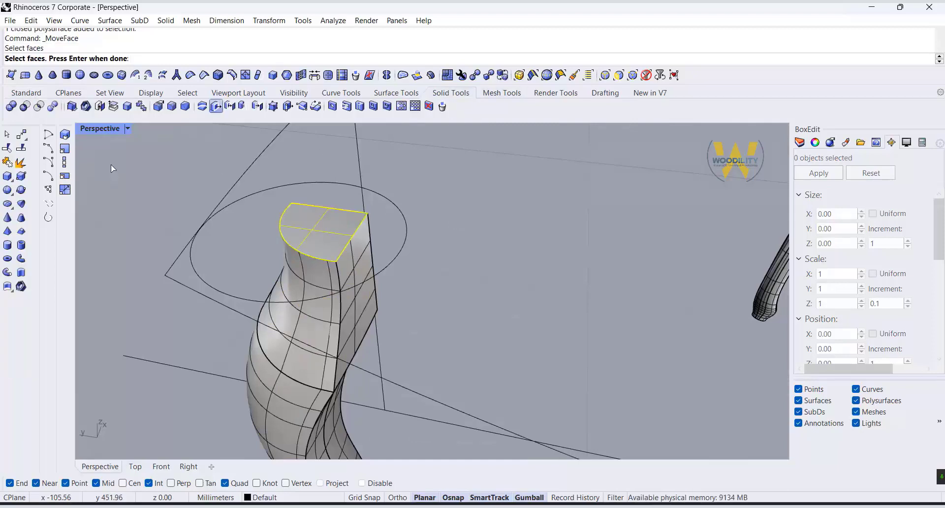
double_click(102, 129)
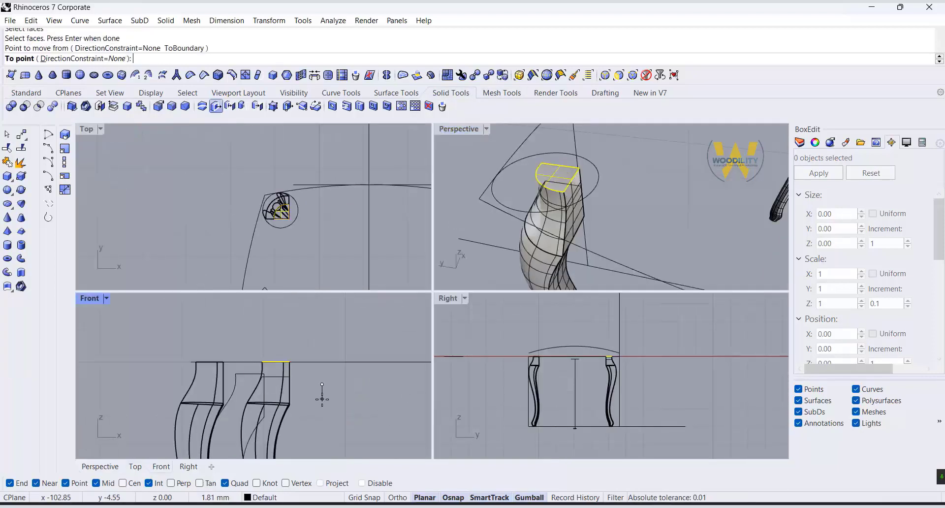
key("Return")
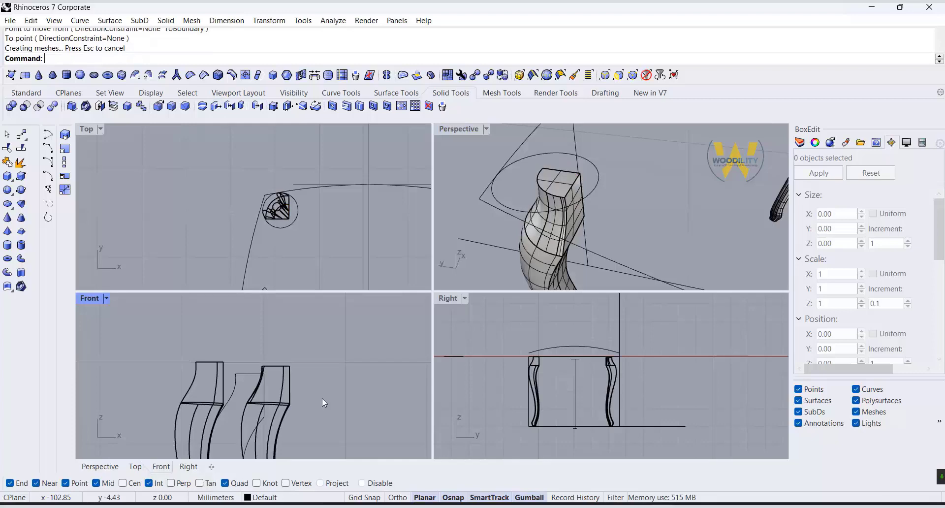
- Mirror the shortened rear-left leg to the rear-right corner across the backrest's vertical centre line in the Front view
right_click_drag(486, 270, 471, 257)
double_click(466, 132)
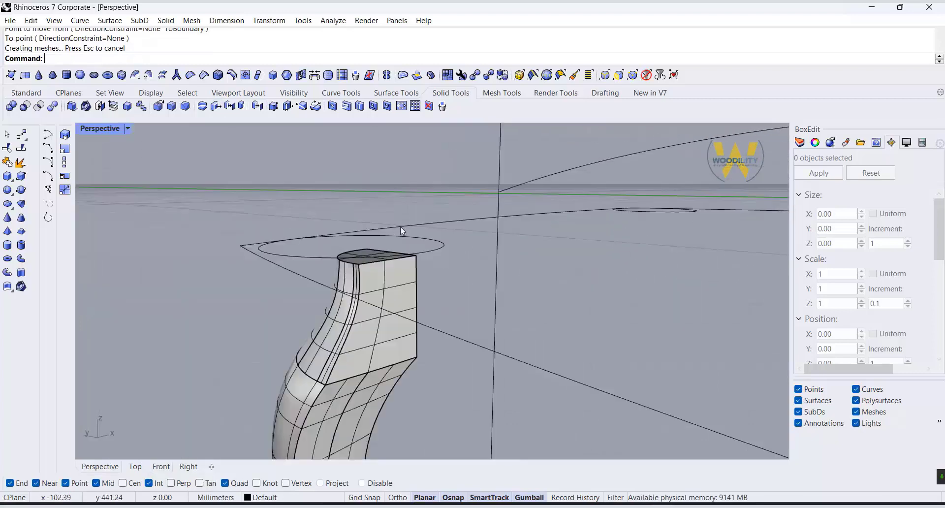
scroll(290, 349, "down", 5)
right_click_drag(286, 403, 367, 422)
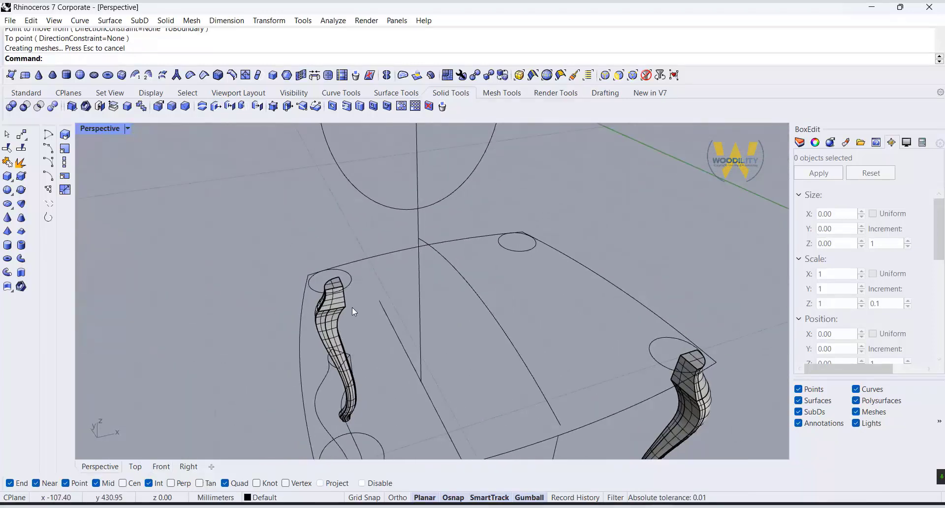
left_click(339, 309)
double_click(102, 132)
type("Mirror")
key("Return")
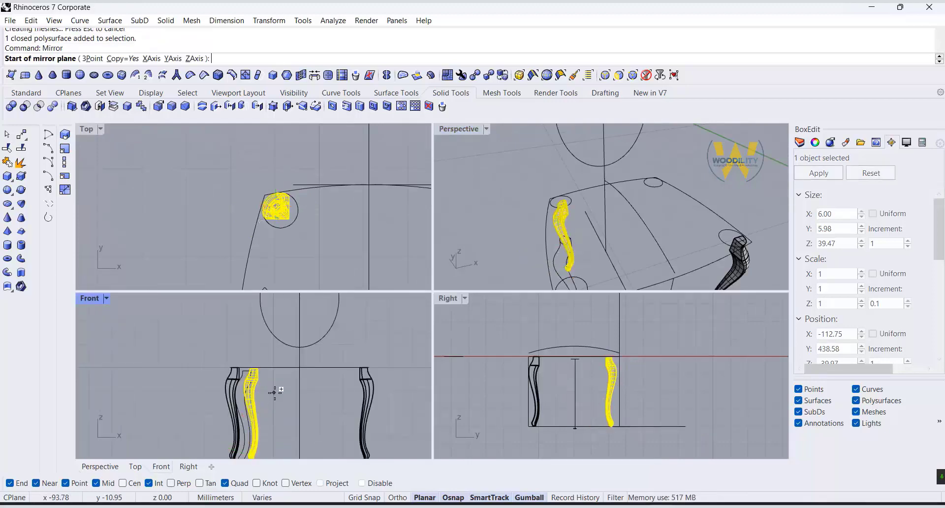
left_click(299, 360)
left_click(299, 423)
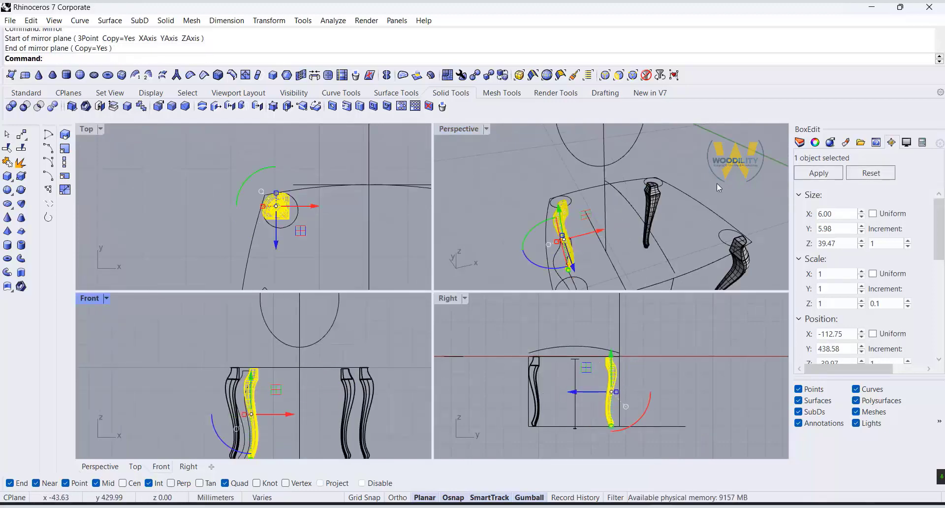
- Transfer the leg's three profile curves and foot circle to Layer 01, and turn that layer off
left_click(717, 183)
double_click(453, 131)
right_click_drag(453, 132, 220, 372)
scroll(439, 230, "up", 5)
left_click(417, 327)
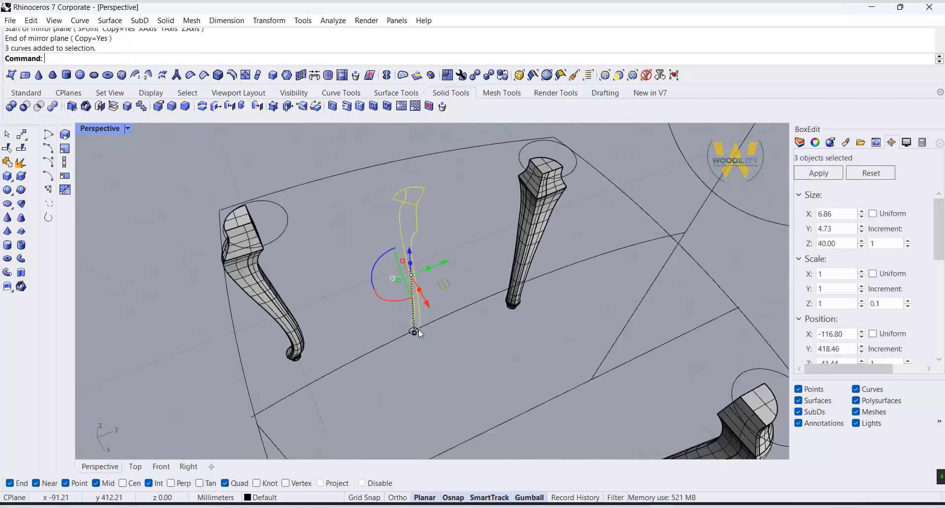
key("Return")
key("Escape")
scroll(408, 349, "up", 3)
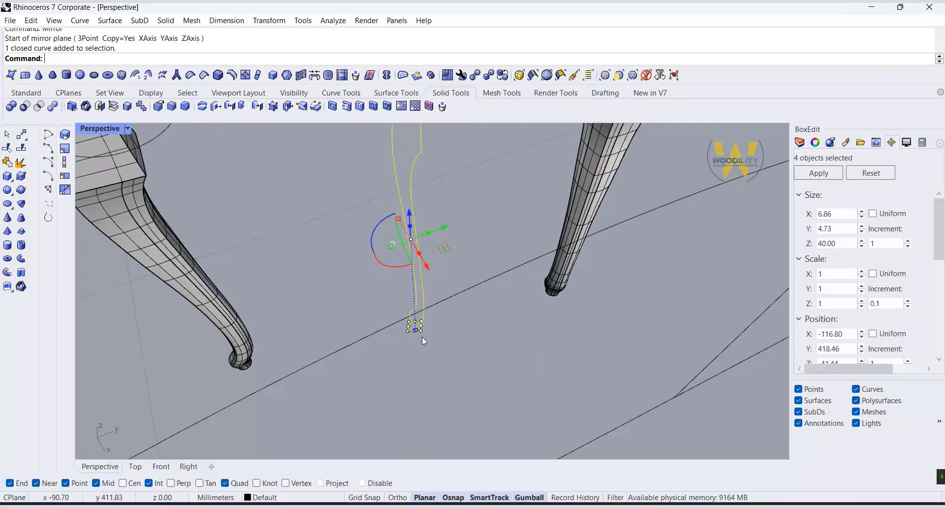
left_click(799, 142)
right_click(899, 202)
left_click(846, 406)
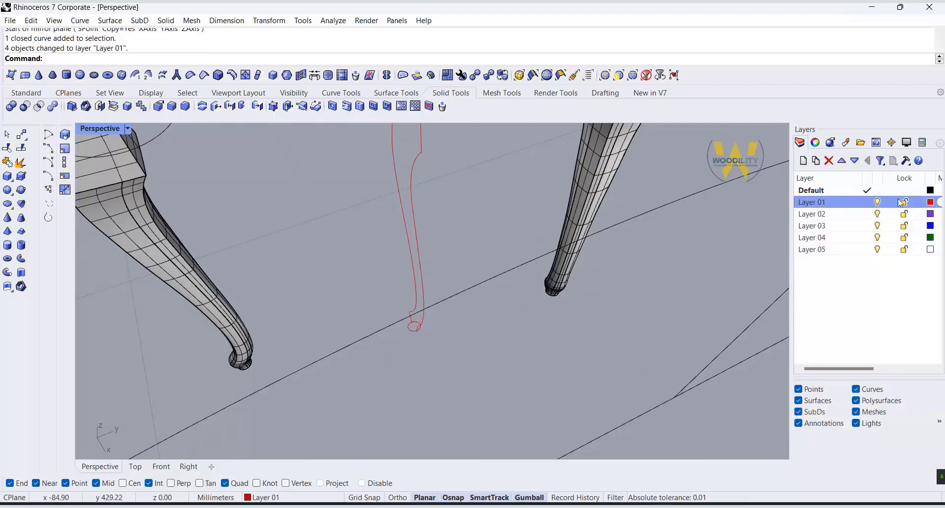
- Delete the four guide circles at the seat corners
scroll(562, 345, "down", 8)
right_click_drag(556, 353, 563, 300)
scroll(563, 301, "up", 7)
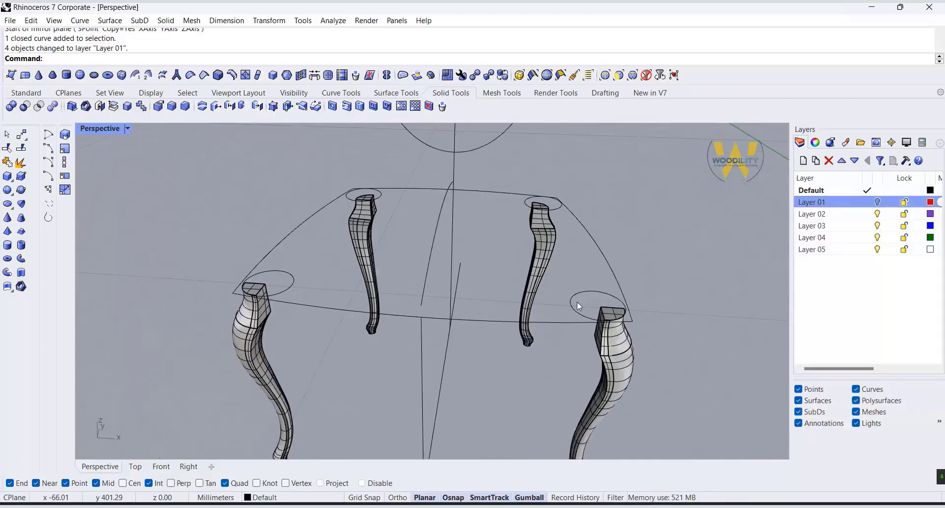
left_click(576, 302)
key("Delete")
left_click(558, 205)
key("Delete")
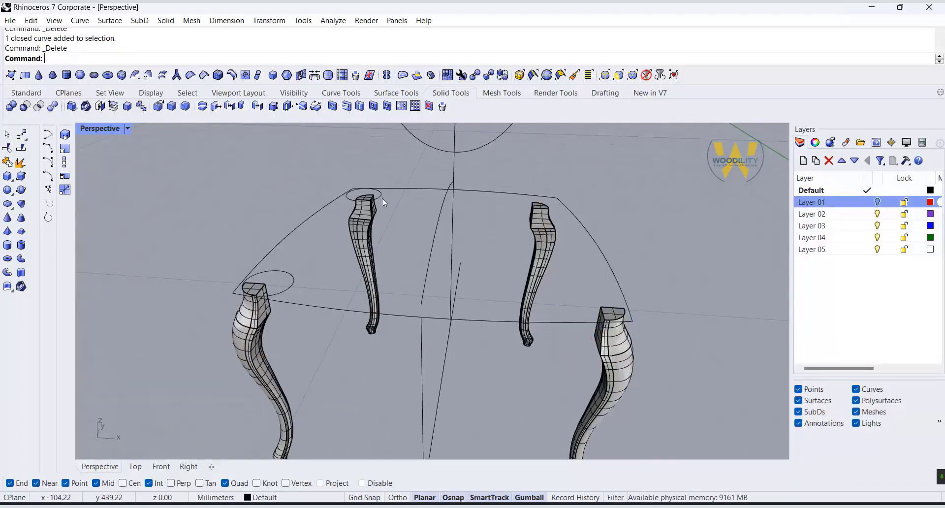
right_click_drag(301, 240, 298, 266)
scroll(298, 261, "down", 4)
scroll(271, 259, "up", 5)
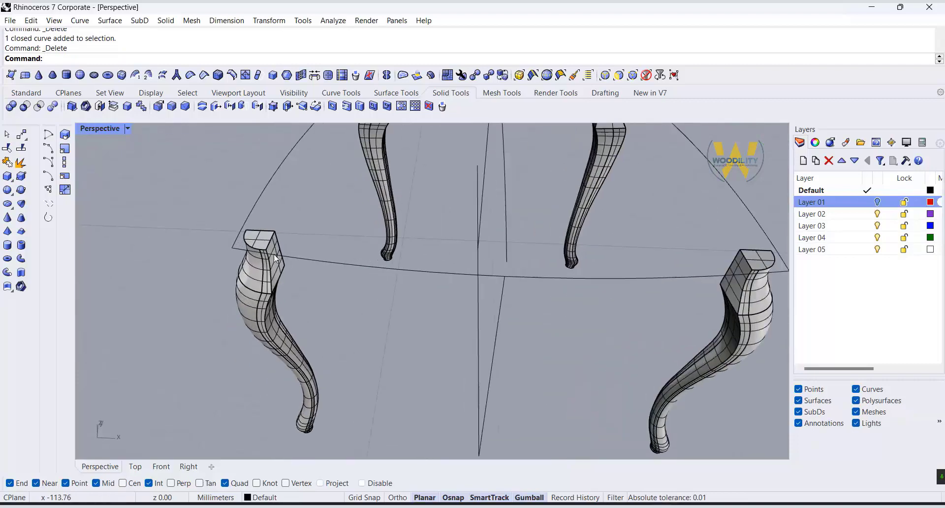
- Draw an arc between the front legs' outer top corners, passing through the seat outline's front curve, and delete the original outline curve
left_click(22, 95)
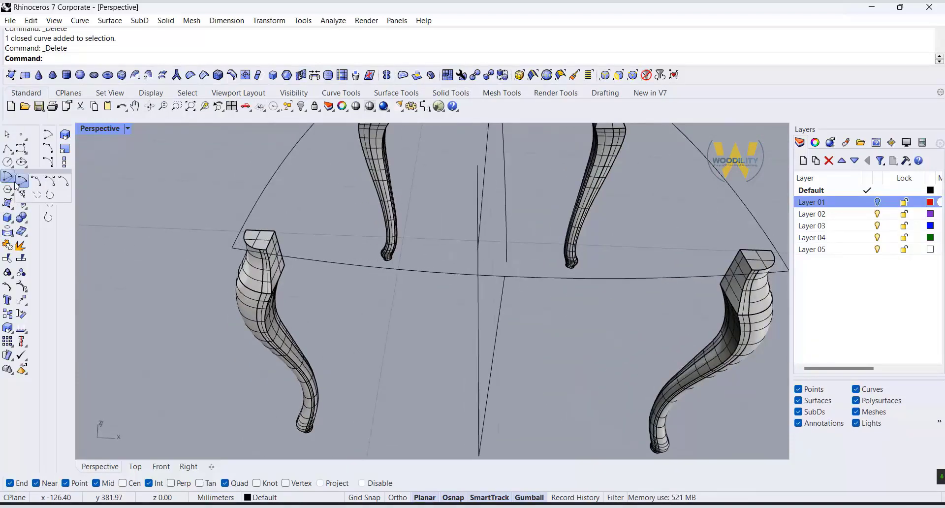
left_click(36, 180)
right_click_drag(383, 276, 489, 337)
scroll(278, 230, "down", 5)
scroll(467, 235, "up", 6)
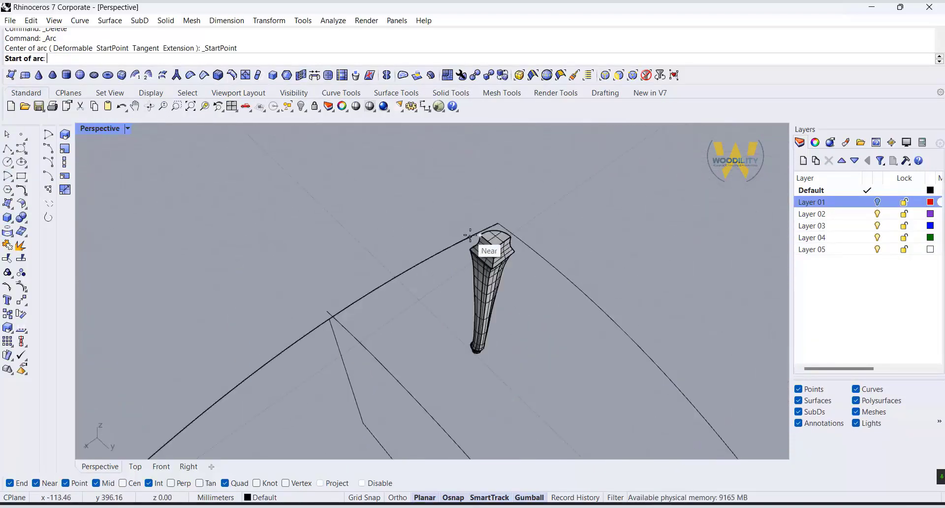
left_click(471, 236)
scroll(471, 236, "down", 4)
scroll(263, 376, "up", 4)
left_click(251, 370)
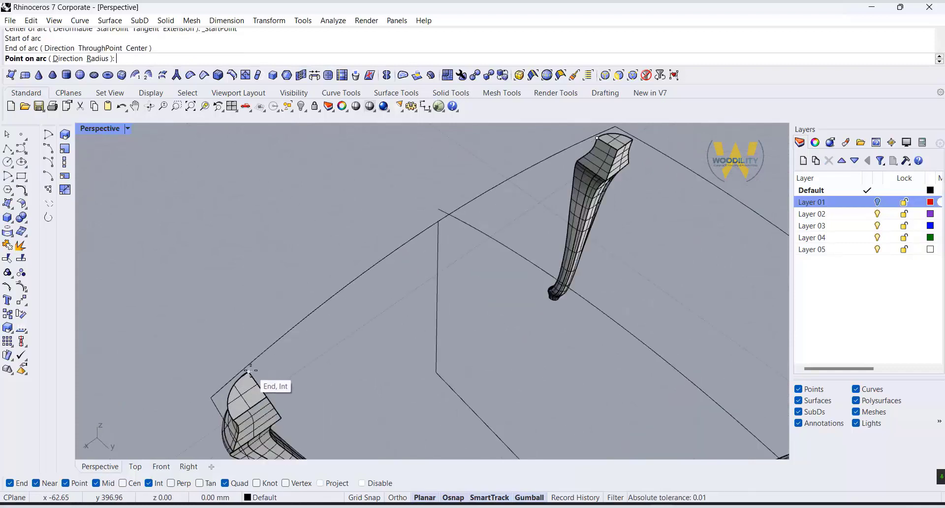
double_click(105, 128)
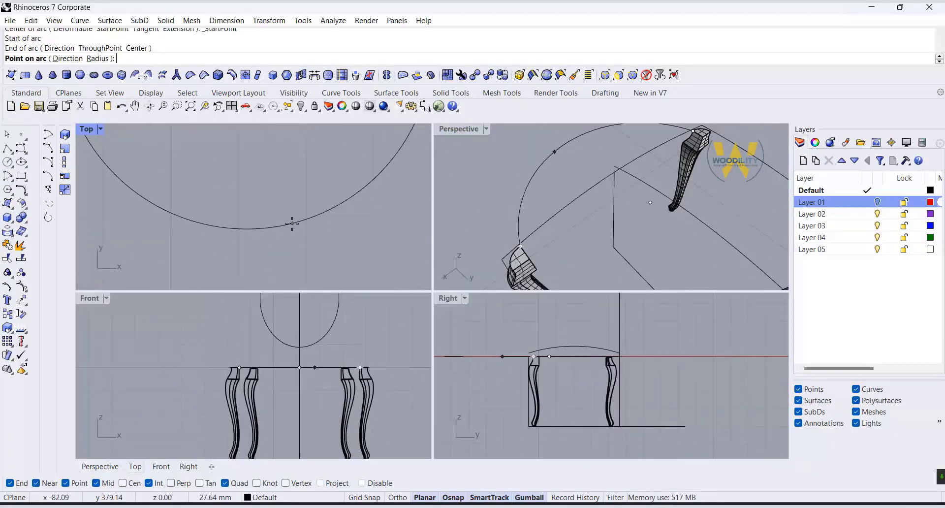
scroll(310, 227, "up", 3)
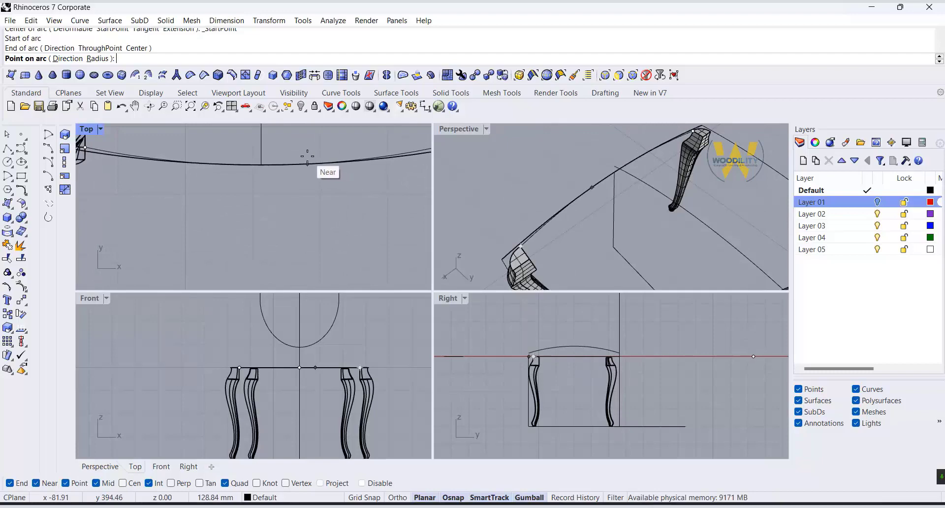
scroll(300, 160, "up", 2)
left_click(284, 163)
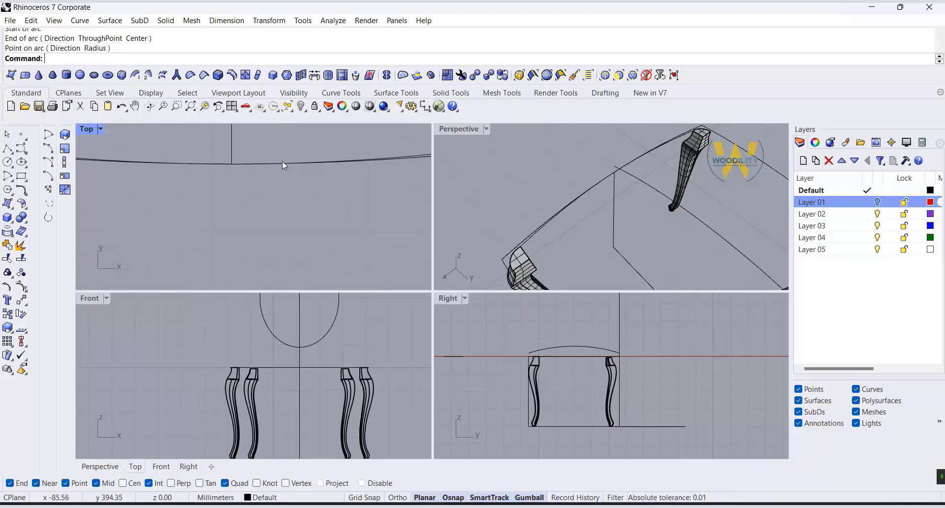
left_click(501, 254)
key("Delete")
double_click(460, 129)
- Copy the front arc across the leg's top face from the outer corner to the inner corner
right_click_drag(379, 275, 527, 268)
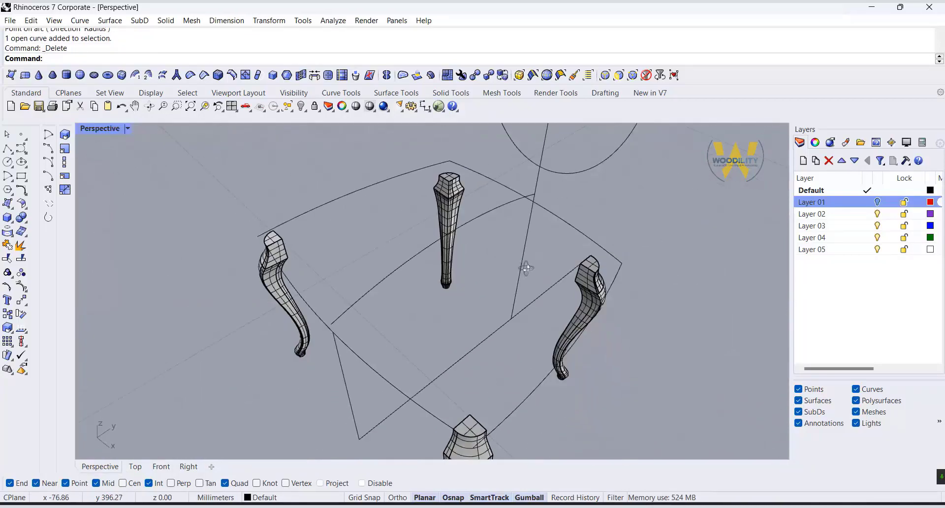
scroll(236, 235, "up", 5)
left_click(351, 326)
left_click(279, 250)
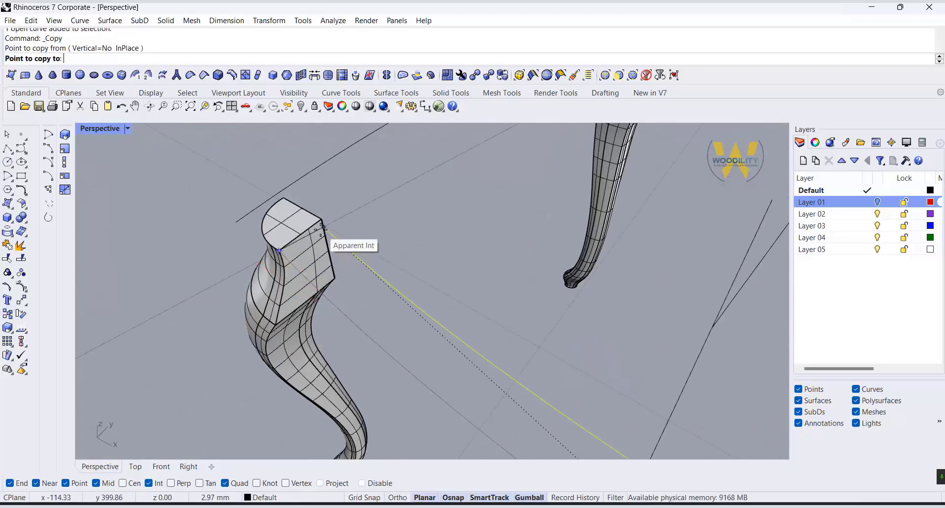
left_click(321, 219)
right_click(382, 212)
- Duplicate the border of the front-right leg's inward-facing side face for use as a rail cross section
scroll(382, 212, "down", 3)
right_click_drag(383, 213, 561, 246)
right_click_drag(255, 355, 631, 270)
scroll(496, 263, "up", 6)
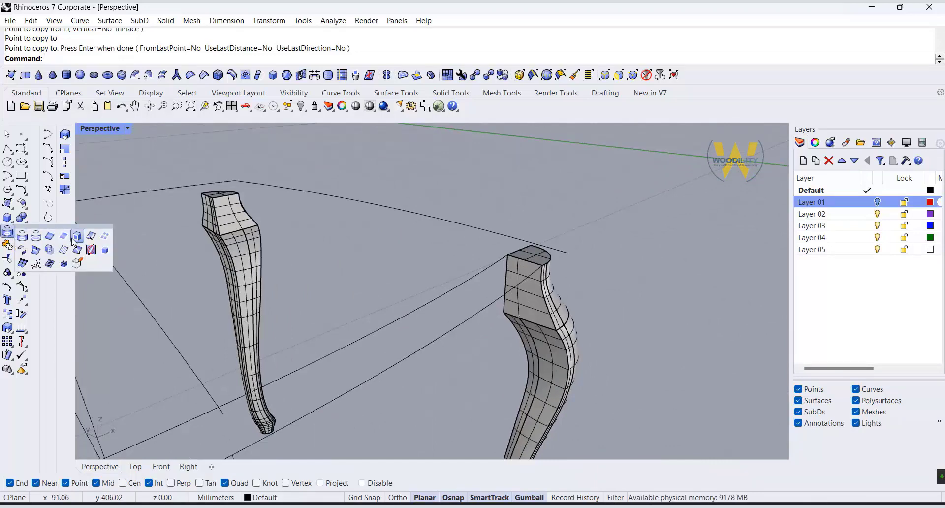
left_click(77, 236)
left_click(535, 300)
key("Return")
- Create the front seat rail with Sweep 2 Rails along the two front arcs, using the leg-face border and unchanged cross sections
right_click_drag(654, 274, 469, 301)
scroll(479, 351, "down", 3)
key("Return")
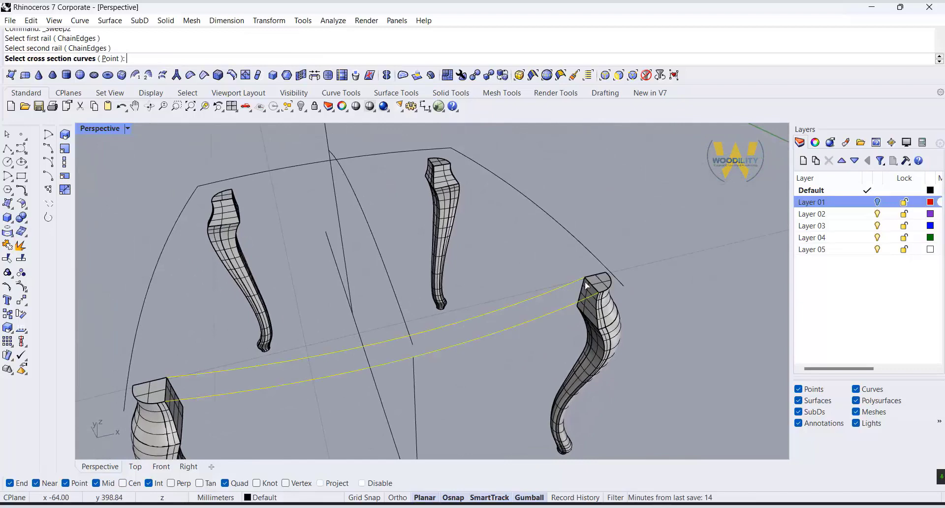
left_click(587, 284)
left_click(618, 310)
key("Return")
key("Return")
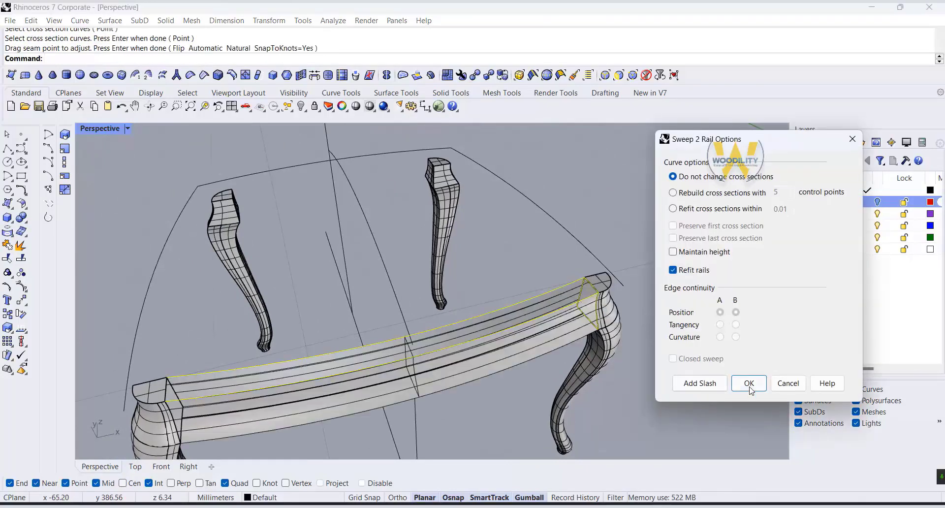
left_click(749, 383)
- Delete the seat outline's left side curve
right_click_drag(356, 393, 486, 229)
scroll(535, 270, "down", 3)
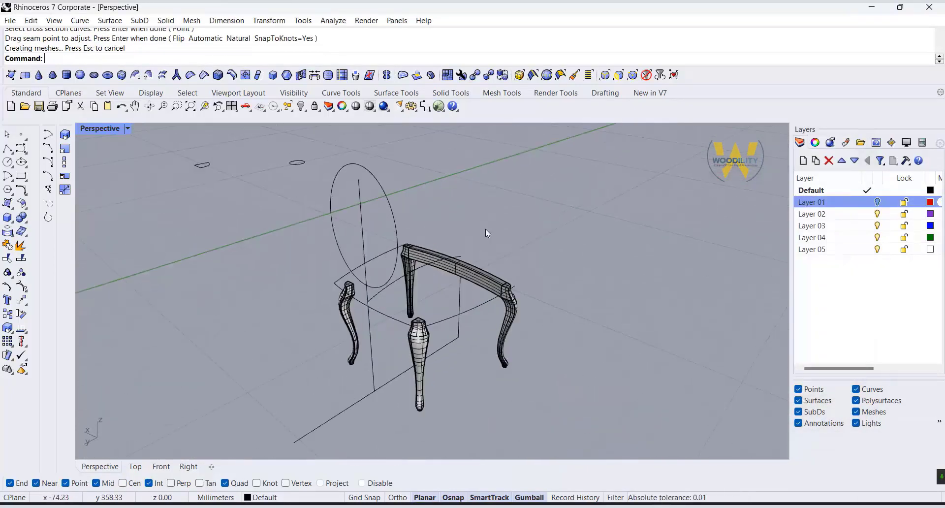
scroll(495, 376, "up", 3)
right_click_drag(495, 376, 495, 348)
left_click(495, 348)
key("Delete")
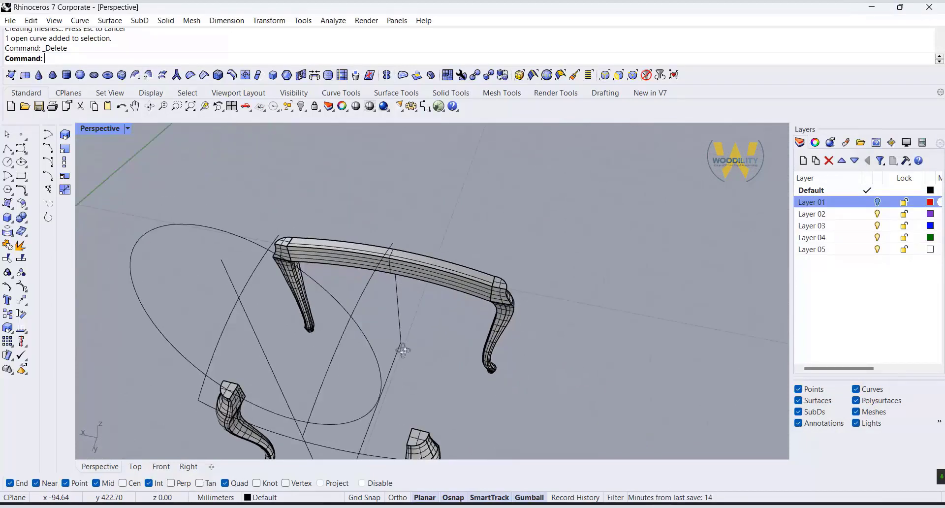
- Draw an arc from the front-left leg's outer top corner to the rear-left leg's, setting its bulge in the Top view
right_click_drag(402, 350, 600, 346)
scroll(522, 335, "up", 5)
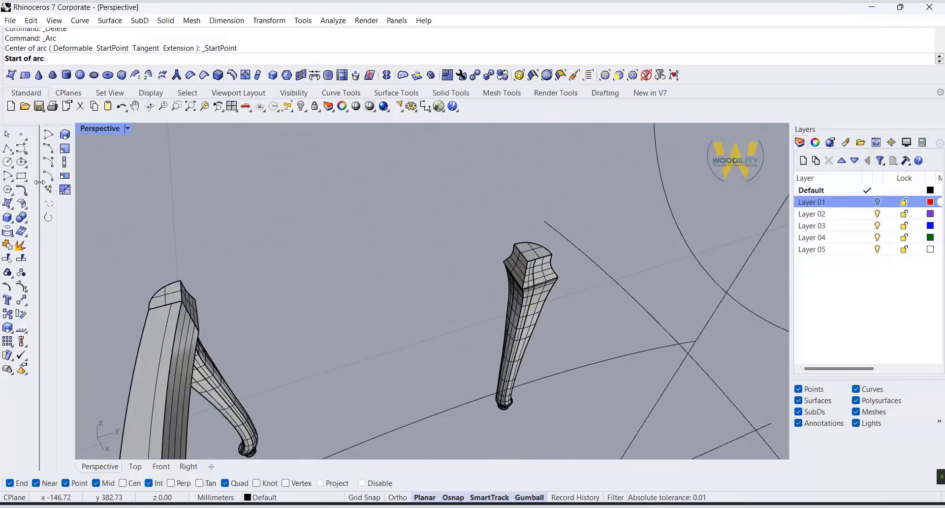
left_click(181, 280)
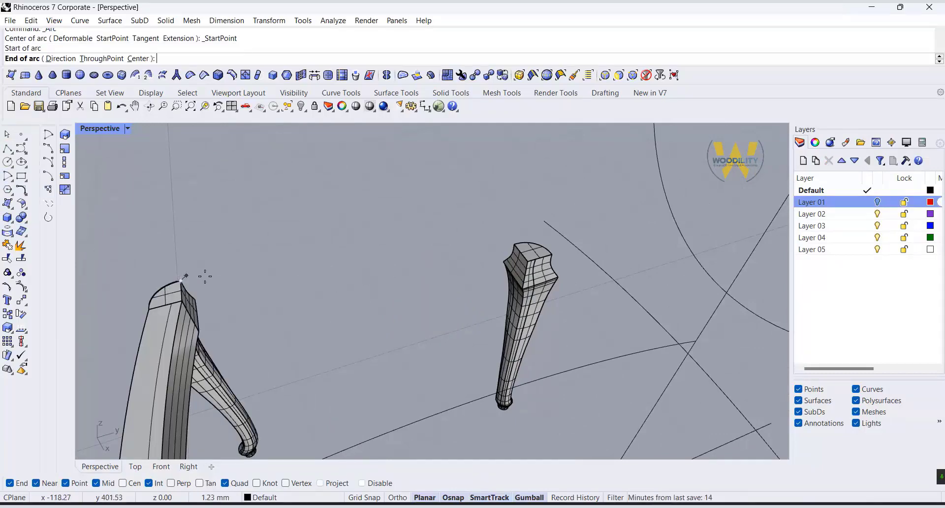
left_click(509, 243)
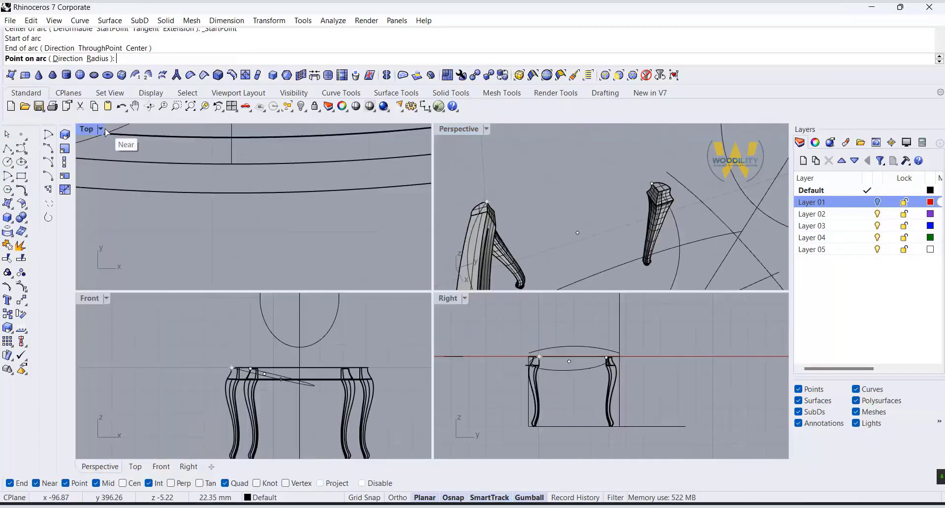
double_click(100, 129)
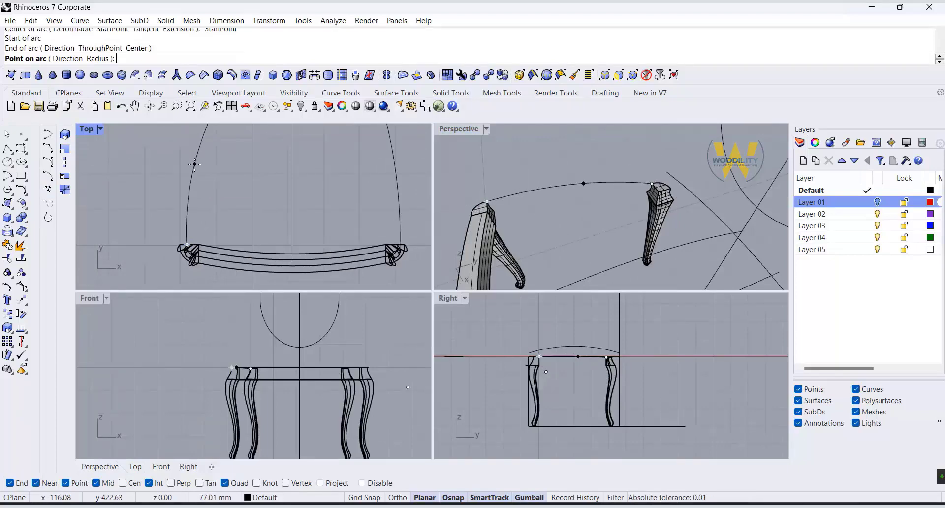
double_click(442, 129)
- Copy the left side arc from the leg's outer top corner to its inner corner
left_click(364, 194)
left_click(8, 272)
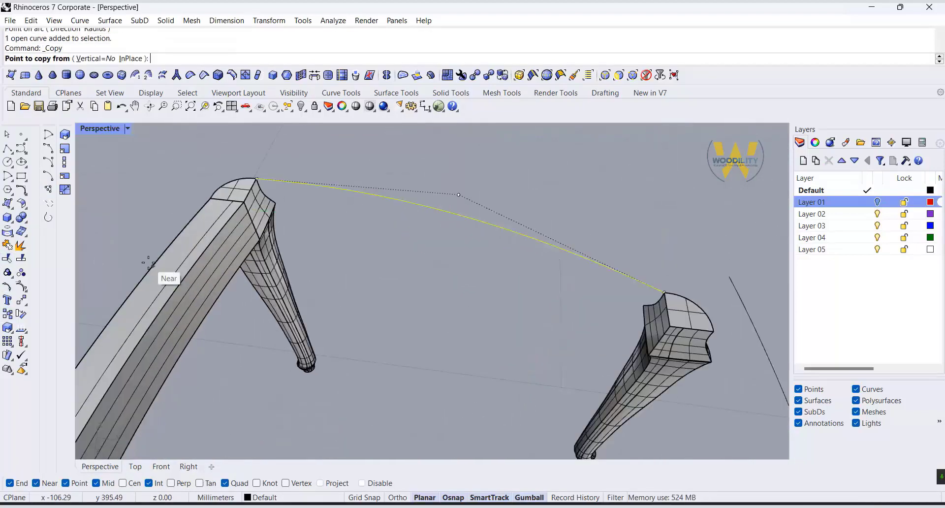
left_click(255, 179)
key("Escape")
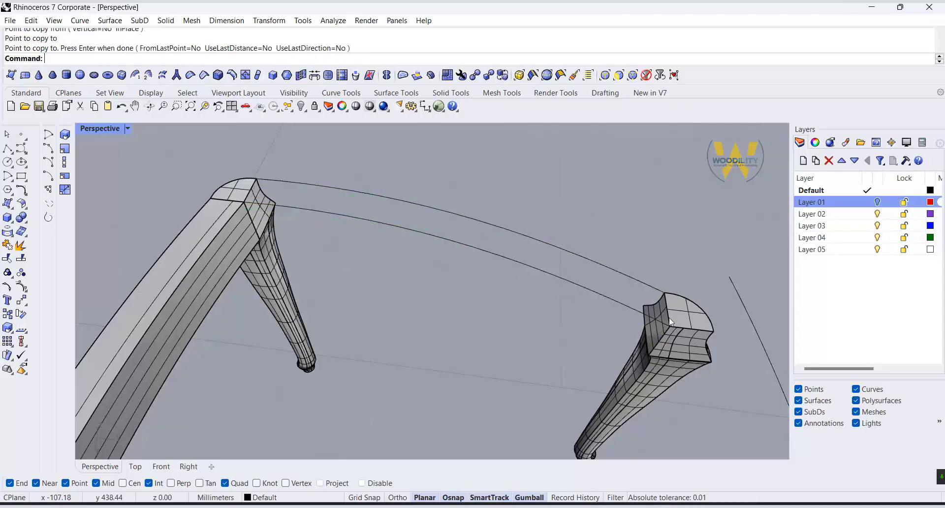
- Duplicate the borders of the facing side faces on the front-left and rear-left legs
right_click_drag(487, 295, 528, 314)
scroll(445, 336, "down", 5)
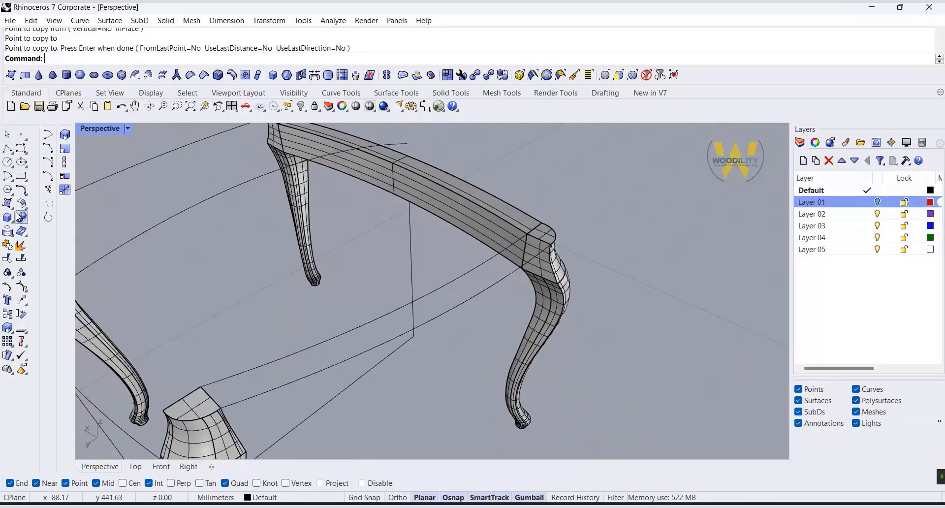
left_click(12, 237)
left_click(76, 235)
left_click(544, 270)
right_click_drag(545, 270, 461, 300)
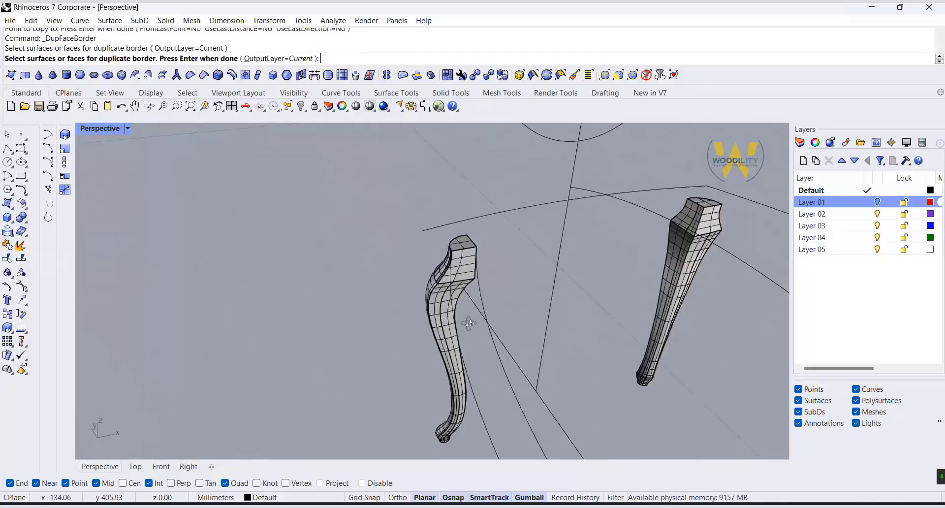
scroll(442, 281, "up", 4)
left_click(477, 267)
right_click(501, 273)
scroll(306, 211, "down", 8)
right_click_drag(306, 212, 494, 312)
scroll(494, 312, "up", 3)
key("Escape")
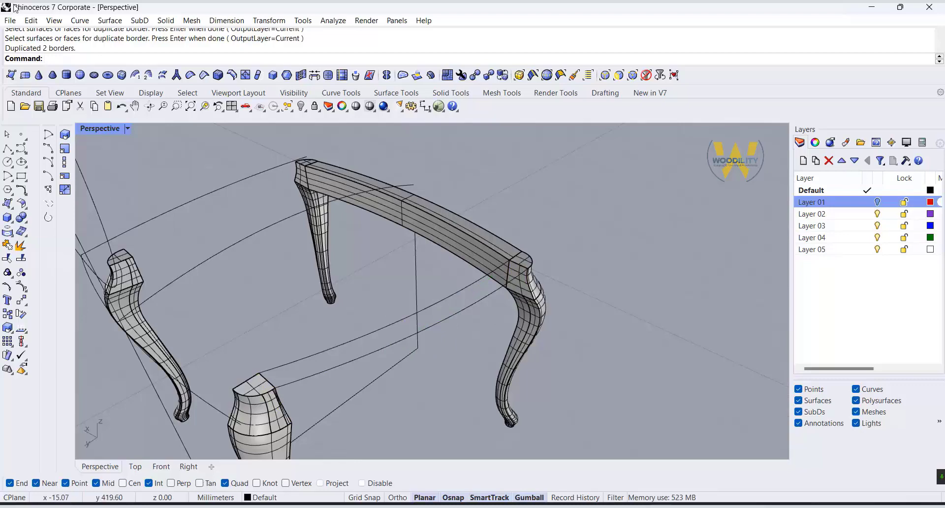
- Create the left side rail with Sweep 2 Rails along the two side arcs, using both leg-face borders as cross sections
left_click(110, 20)
left_click(135, 74)
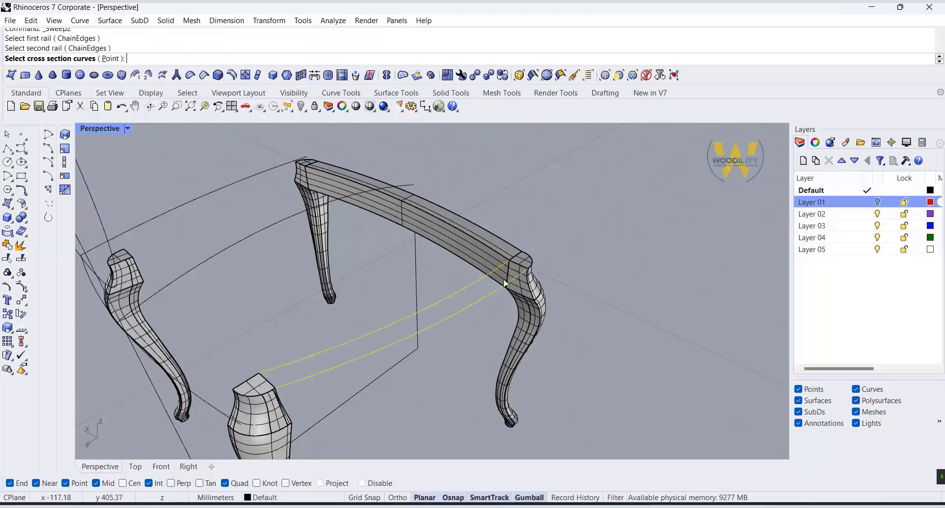
left_click(519, 267)
left_click(548, 297)
left_click(280, 389)
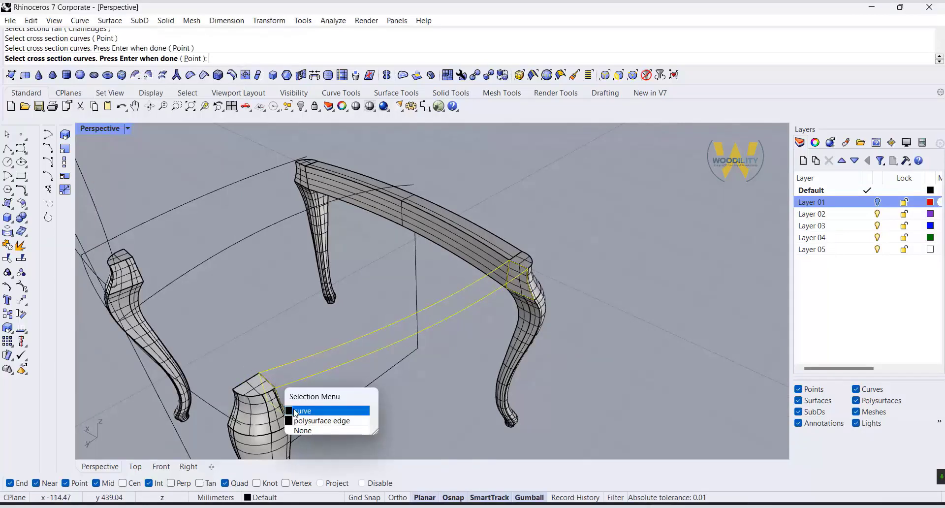
left_click(315, 409)
right_click(399, 405)
right_click(399, 405)
left_click(748, 383)
- Try to cap the open ends of the left side rail
right_click_drag(713, 388, 616, 376)
left_click(359, 308)
left_click(8, 221)
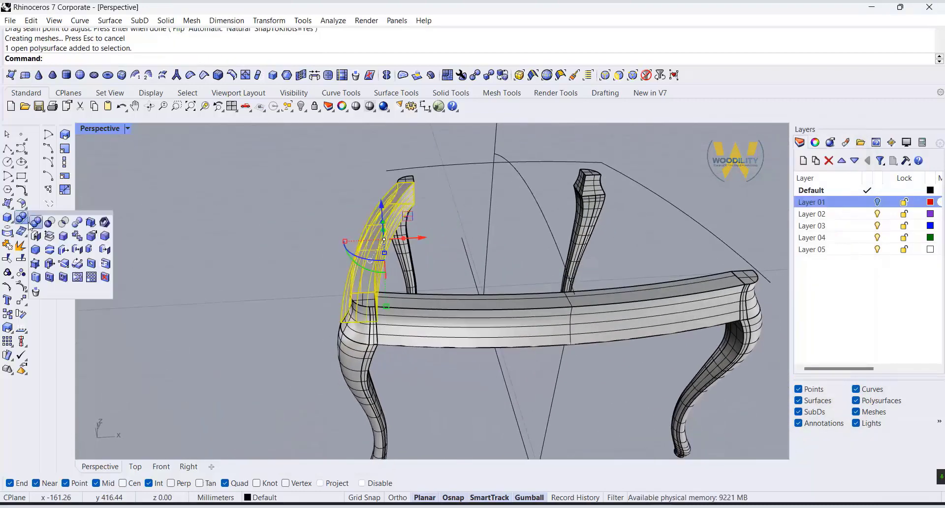
left_click(37, 241)
left_click(162, 216)
- Isolate the left side rail so that its open ends are accessible
right_click_drag(192, 246, 438, 219)
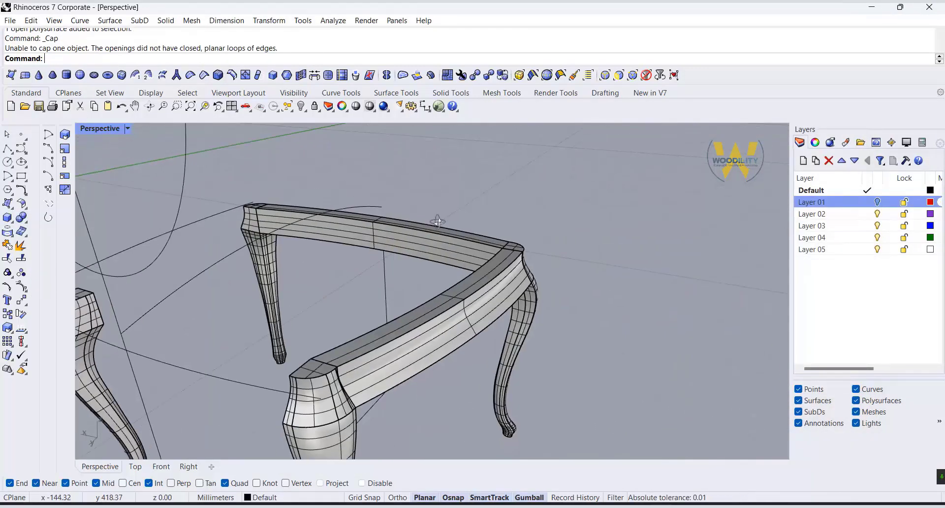
left_click(433, 355)
middle_click(629, 347)
left_click(606, 348)
left_click(605, 367)
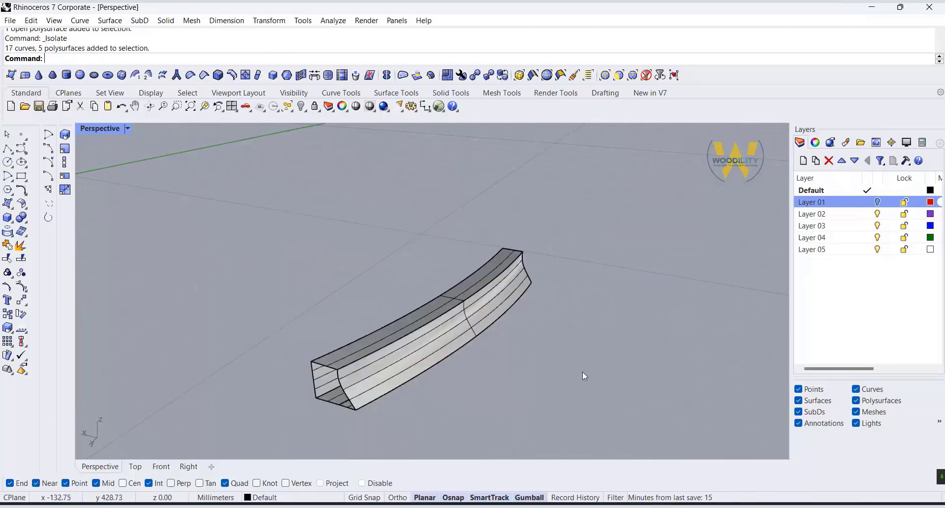
right_click_drag(583, 374, 394, 415)
scroll(468, 346, "up", 5)
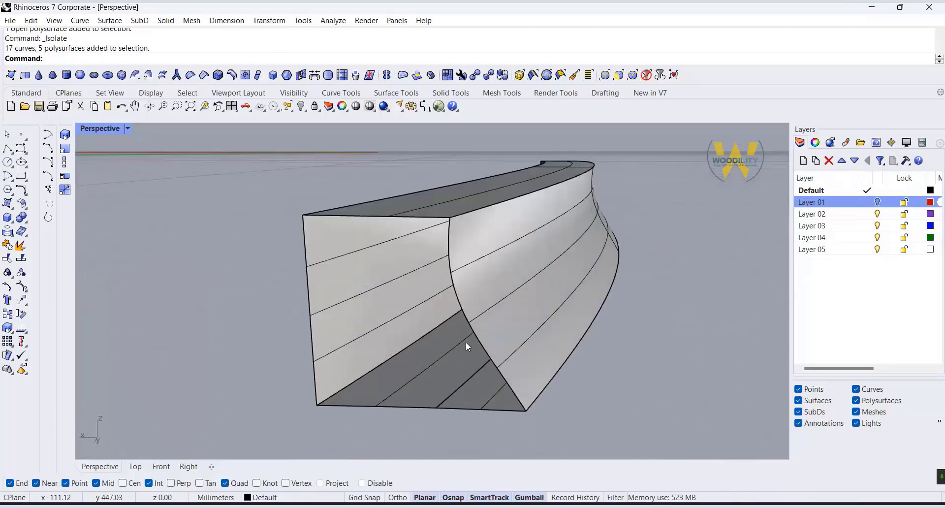
- Try to cap the isolated side rail's openings again
left_click(26, 233)
key("ctrl+a")
key("Return")
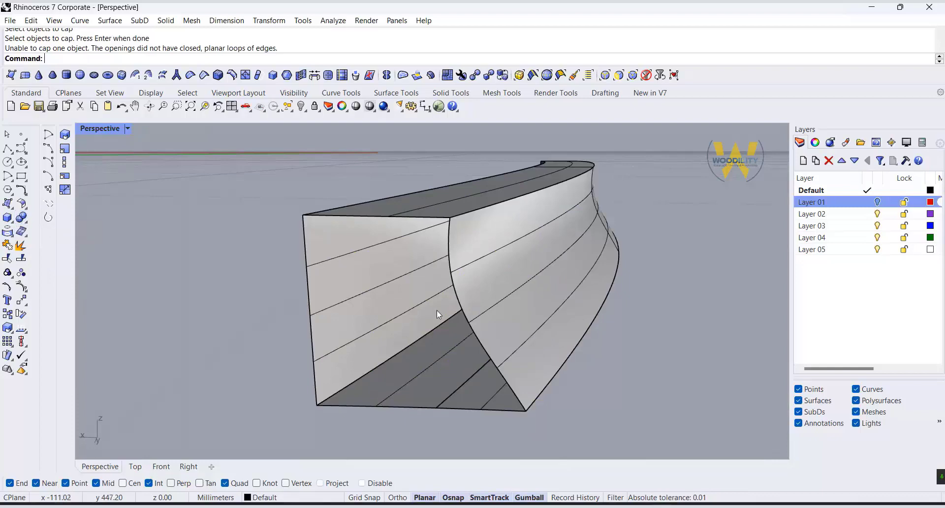
left_click(14, 218)
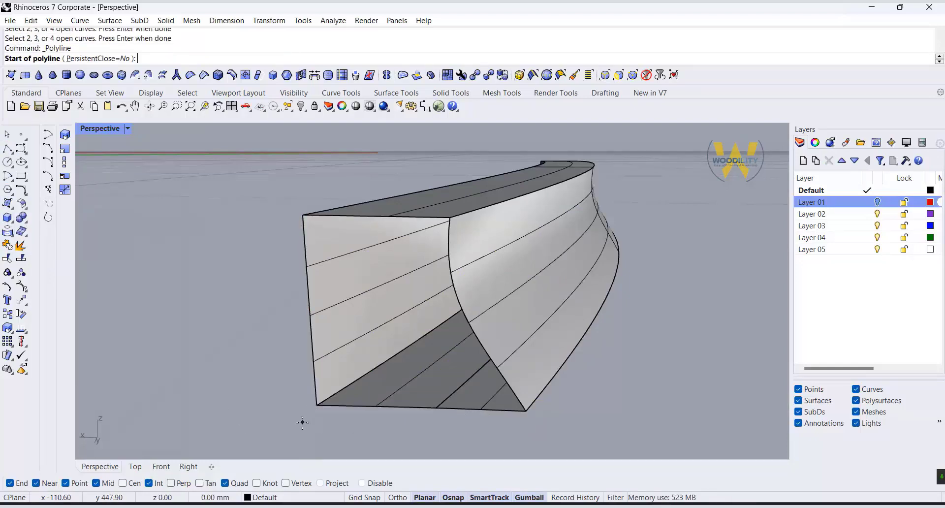
key("Escape")
- Duplicate the edges around the side rail's open rear end
left_click(21, 244)
left_click(460, 305)
left_click(431, 419)
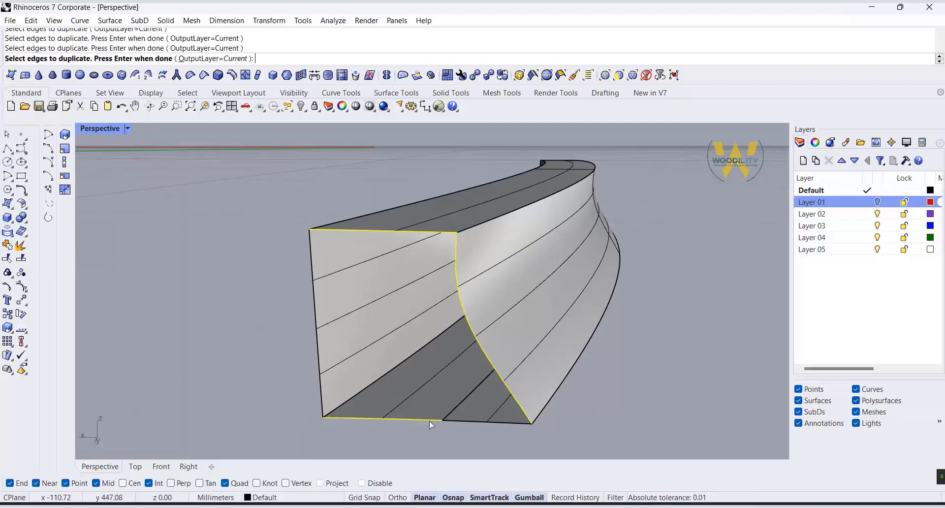
key("Return")
- Join the two bottom edge curves at the rail's rear end into one curve
left_click(211, 299)
left_click(422, 419)
left_click(454, 450)
left_click(478, 421, "shift")
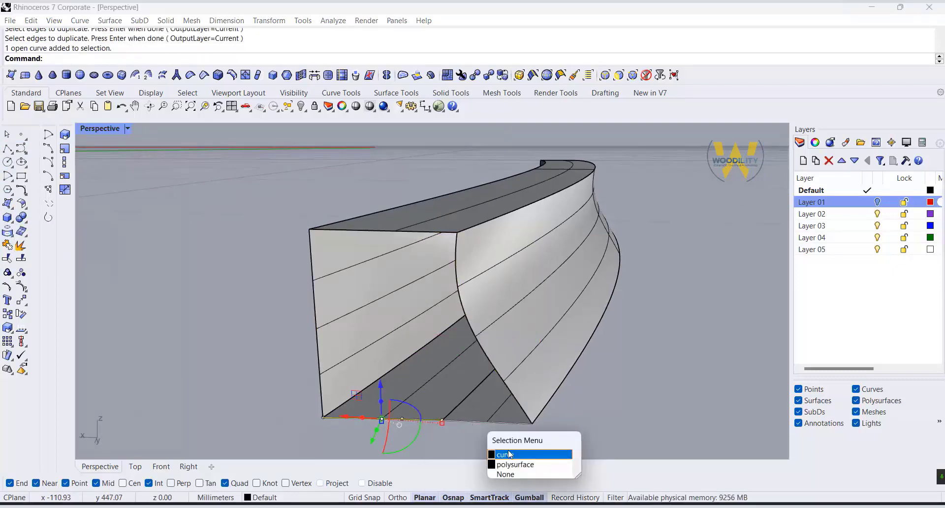
left_click(508, 454)
key("ctrl+j")
left_click(467, 313)
key("Escape")
- Close the rail's rear end with a surface from the four edge curves
left_click(9, 205)
left_click(77, 208)
left_click(386, 231)
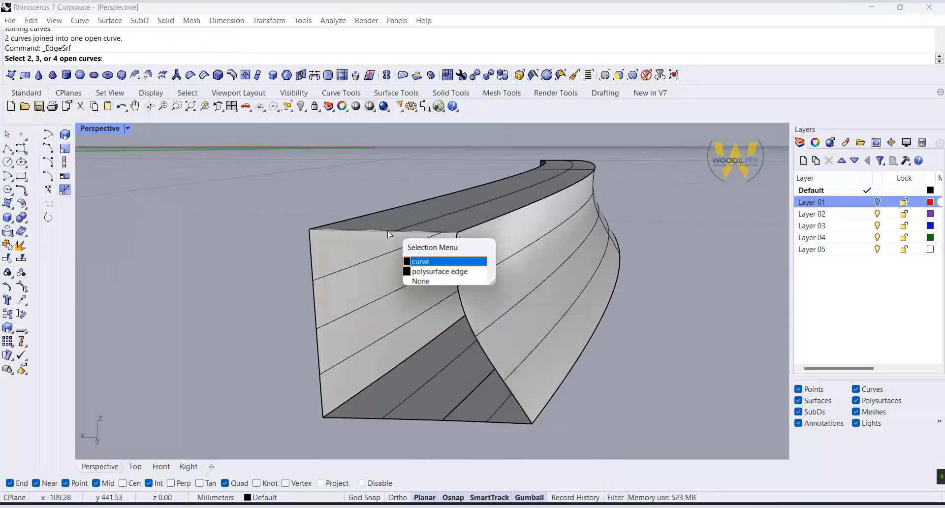
left_click(425, 262)
left_click(309, 241)
left_click(351, 272)
left_click(384, 419)
left_click(419, 453)
left_click(496, 371)
left_click(533, 397)
- Duplicate the edges around the side rail's open front end
scroll(492, 354, "down", 5)
right_click_drag(493, 354, 373, 350)
scroll(400, 342, "up", 4)
left_click(10, 233)
left_click(36, 237)
left_click(443, 243)
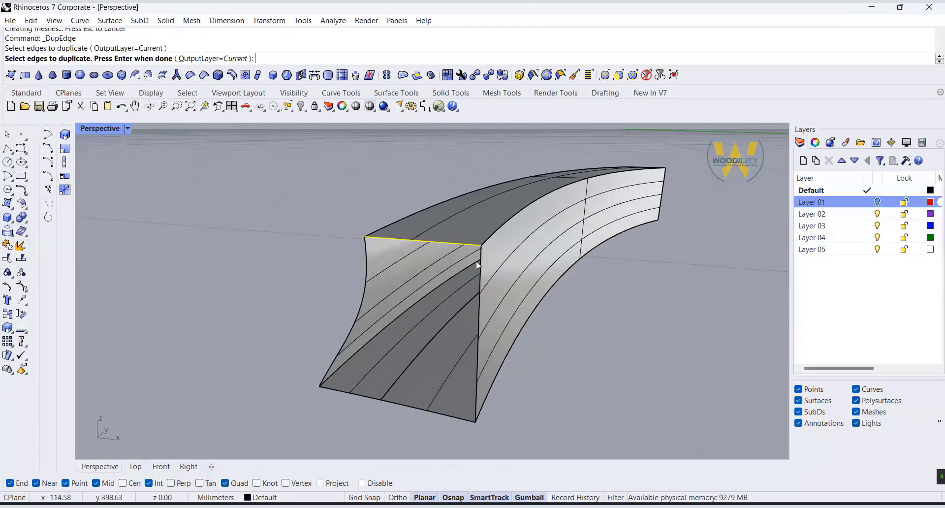
key("Escape")
- Join the two bottom edge curves at the side rail's front end into one curve
left_click(427, 410)
left_click(455, 440)
left_click(369, 397, "shift")
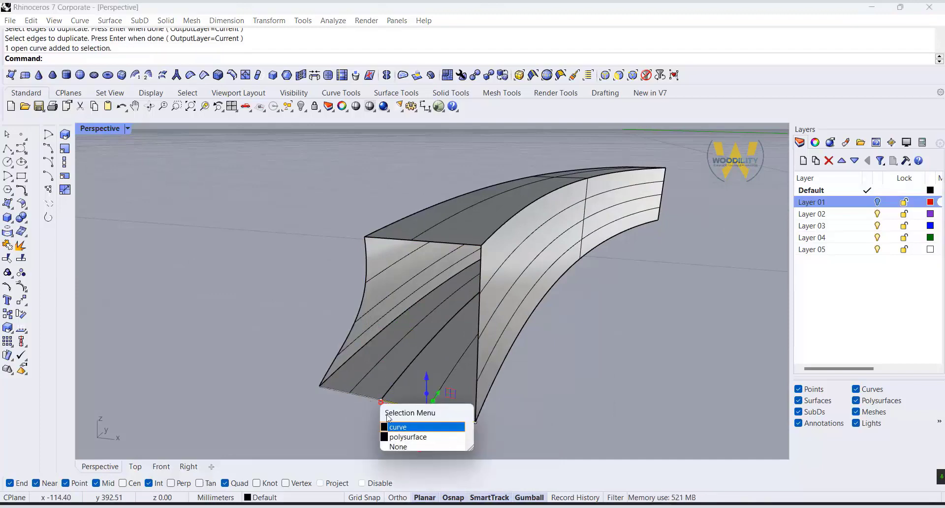
left_click(403, 426)
key("ctrl+j")
- Close the side rail's front end with an edge surface from the four duplicated edge curves
left_click(9, 208)
left_click(76, 209)
left_click(394, 239)
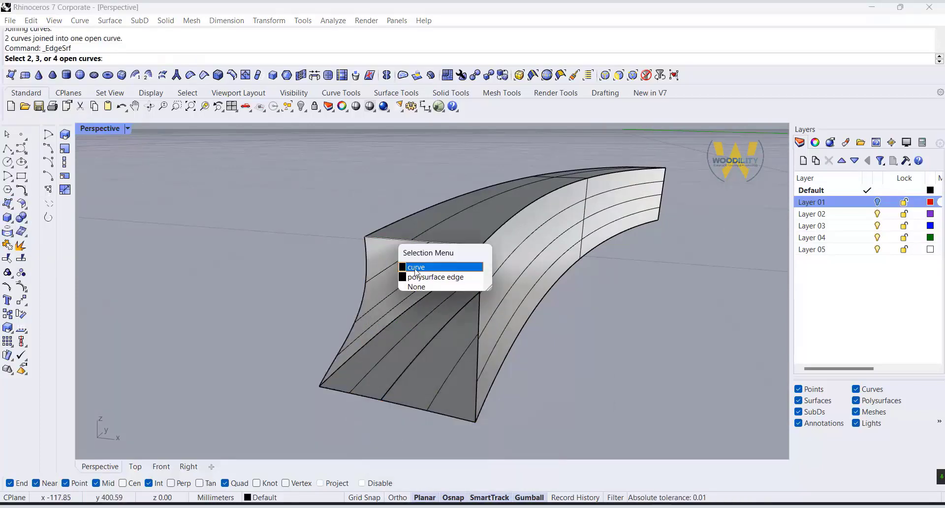
left_click(413, 269)
left_click(365, 261)
left_click(391, 285)
left_click(480, 269)
left_click(502, 297)
left_click(449, 415)
left_click(478, 446)
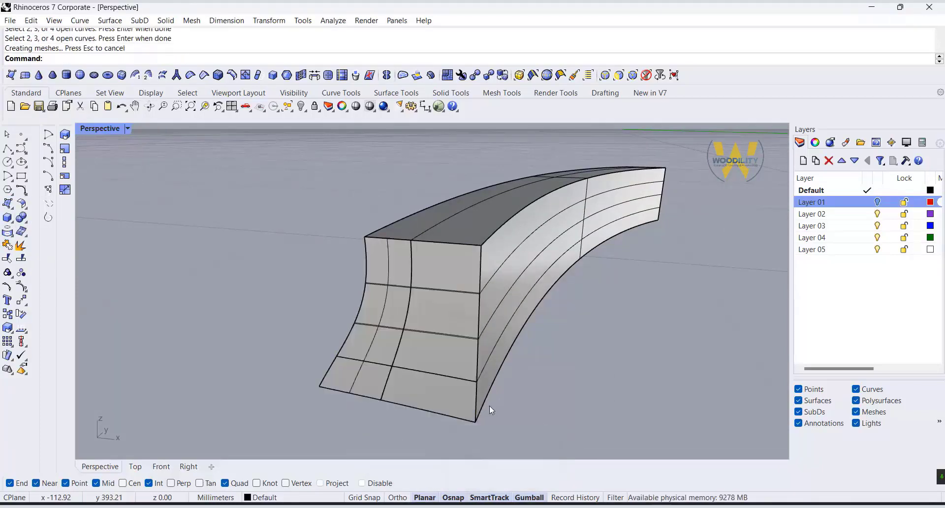
- Join the side rail with its two end surfaces into one closed polysurface, and switch to the four-view layout
right_click_drag(489, 406, 556, 369)
scroll(556, 369, "down", 6)
left_click_drag(556, 369, 325, 276)
left_click(7, 245)
double_click(100, 128)
left_click(534, 249)
scroll(256, 261, "down", 4)
scroll(251, 364, "up", 8)
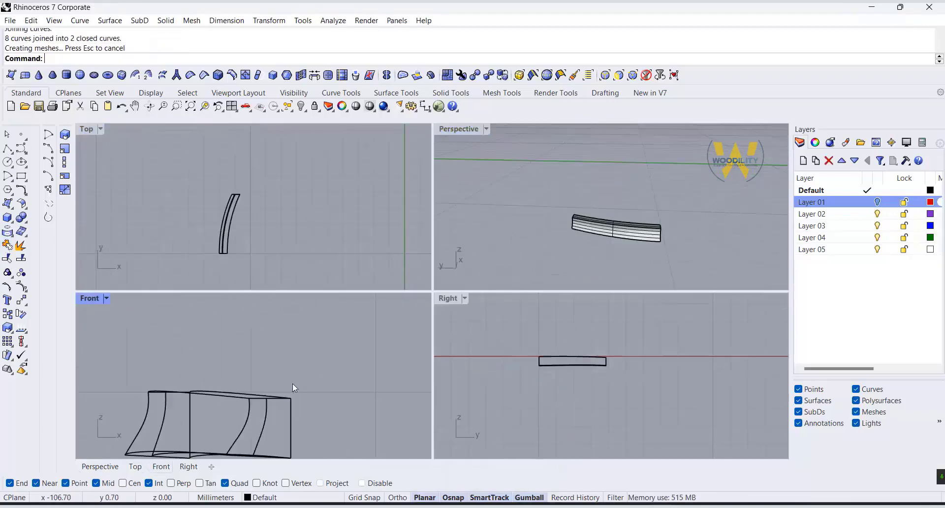
- Unhide the rest of the chair and mirror a copy of the closed side rail across the chair's vertical centre line
middle_click(686, 244)
left_click(664, 242)
left_click(674, 257)
right_click_drag(662, 246, 640, 251)
left_click(640, 249)
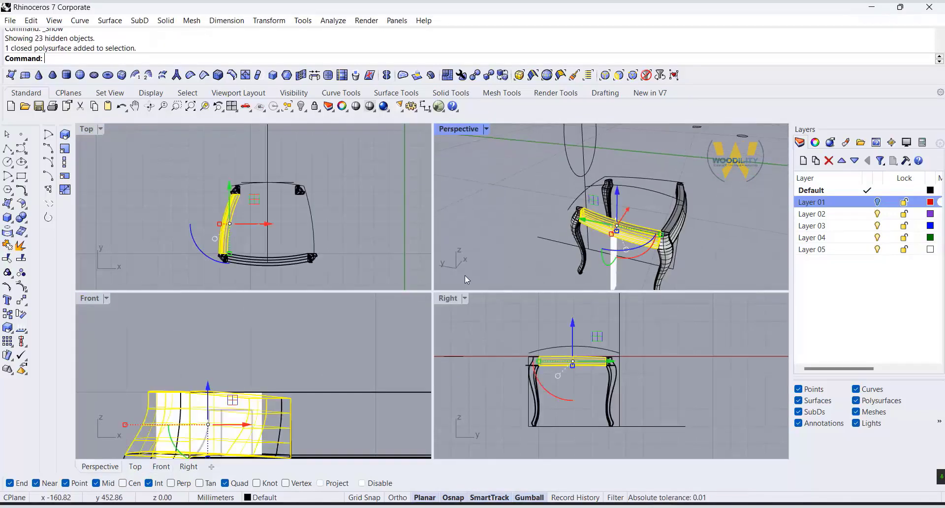
type("Mirror")
key("Return")
scroll(306, 349, "down", 5)
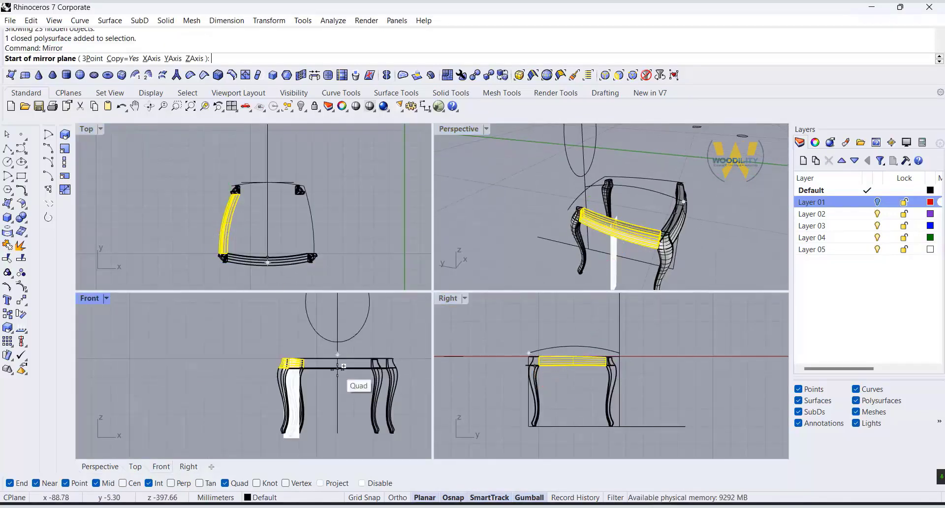
left_click(338, 368)
left_click(342, 445)
- Delete the two leftover seat outline curves along the chair's sides
scroll(627, 179, "up", 5)
left_click(534, 217)
key("Delete")
left_click(705, 216)
key("Delete")
left_click(598, 181)
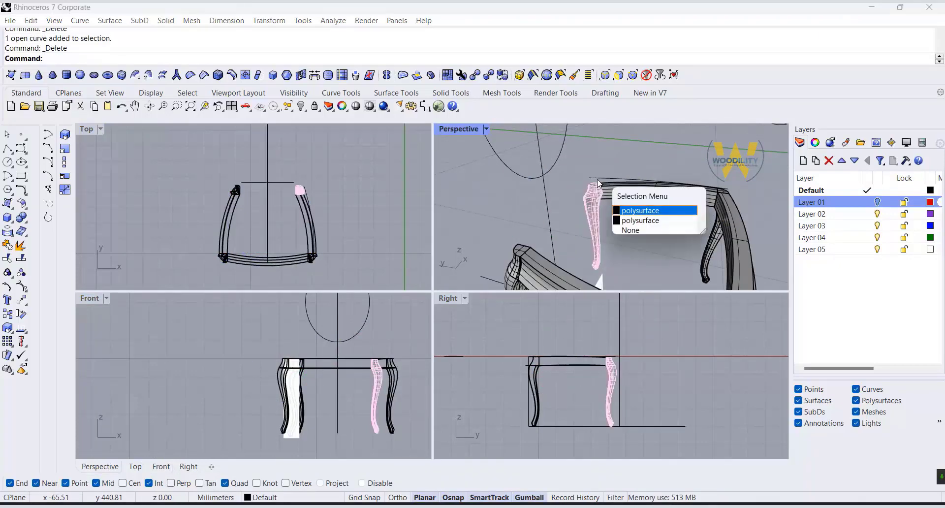
left_click(556, 167)
- Try to cap the open ends of the front rail
double_click(458, 129)
right_click_drag(443, 207, 566, 246)
left_click(308, 295)
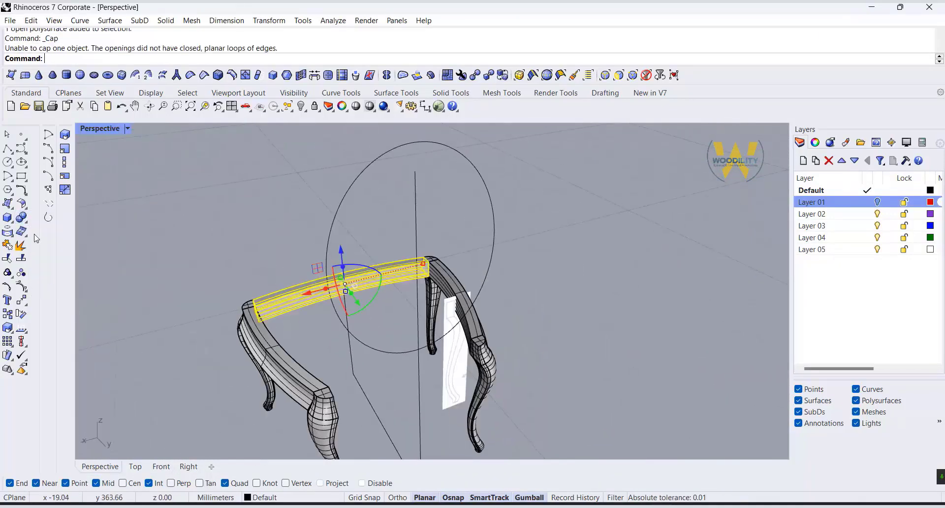
- Isolate the front rail with its first open end facing the view
scroll(403, 275, "up", 5)
left_click(404, 274)
left_click(456, 310)
middle_click(618, 279)
left_click(619, 279)
right_click_drag(566, 290, 347, 223)
left_click(347, 224)
scroll(389, 333, "up", 3)
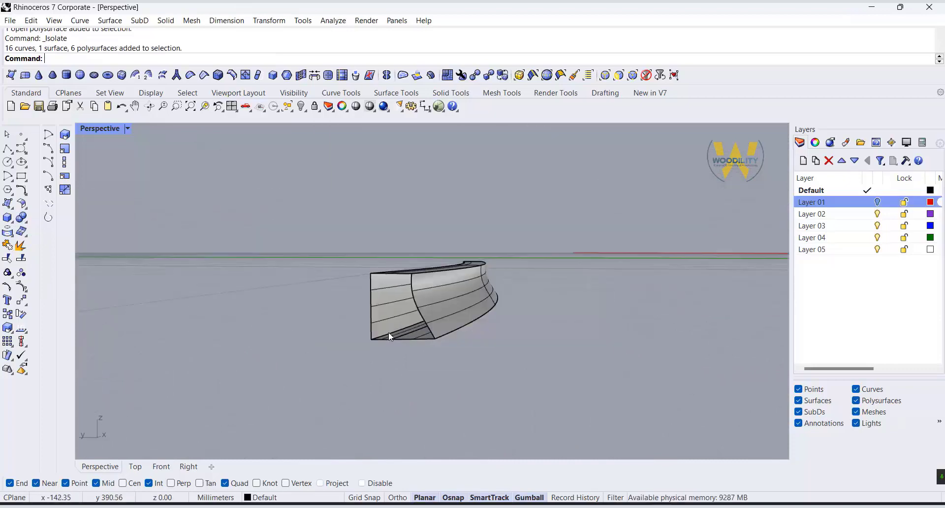
- Duplicate the edges around the front rail's first open end
scroll(391, 337, "up", 3)
left_click(13, 232)
left_click(48, 238)
left_click(366, 242)
left_click(393, 256)
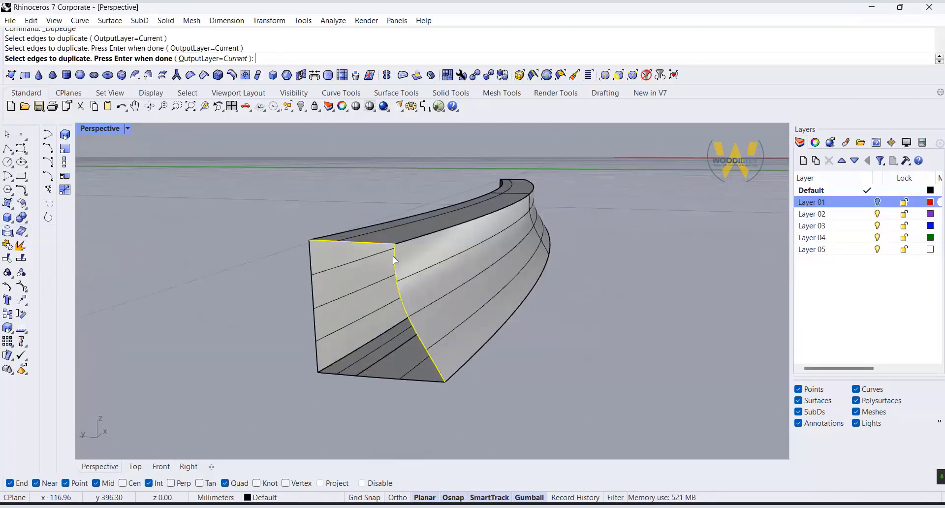
right_click(313, 358)
- Join the bottom edge curves at the front rail's first end into one curve
left_click(347, 375)
left_click(385, 377, "shift")
left_click(421, 408)
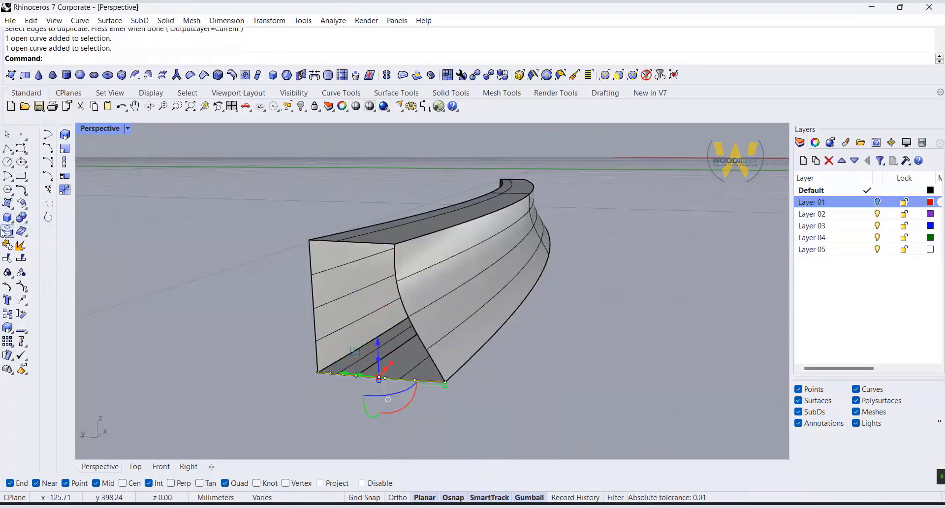
left_click(7, 245)
- Close the front rail's first end with an edge surface from the four edge curves
left_click(12, 207)
left_click(344, 242)
left_click(396, 266)
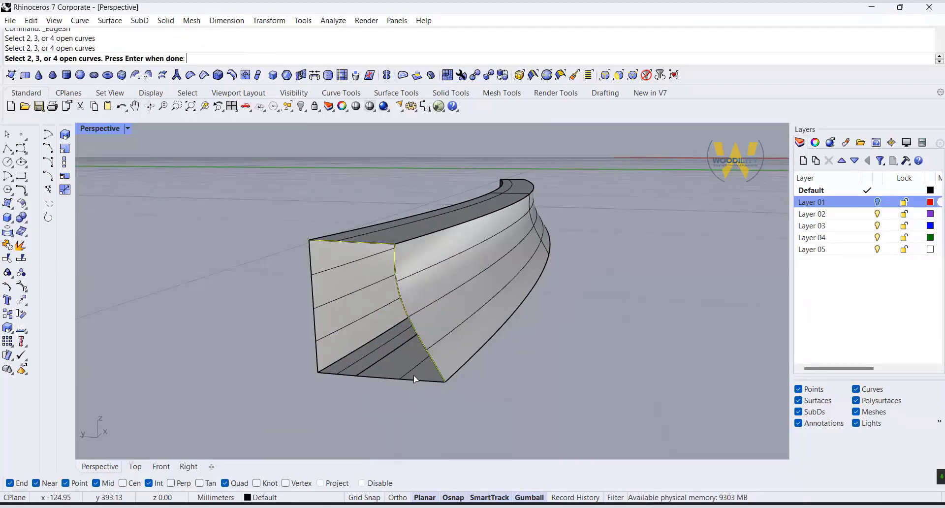
left_click(418, 379)
left_click(310, 298)
- Duplicate the edges around the front rail's opposite open end
right_click_drag(310, 299, 426, 372)
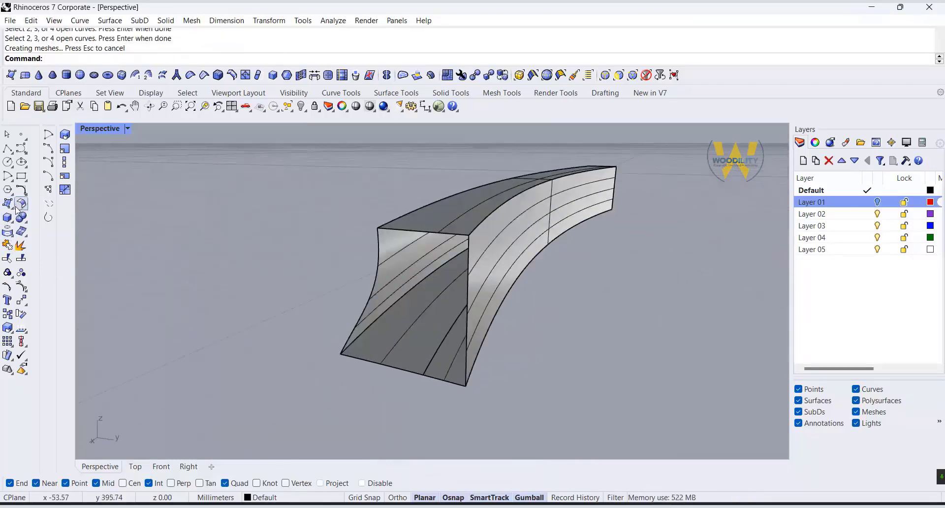
left_click(11, 235)
left_click(40, 236)
left_click(422, 235)
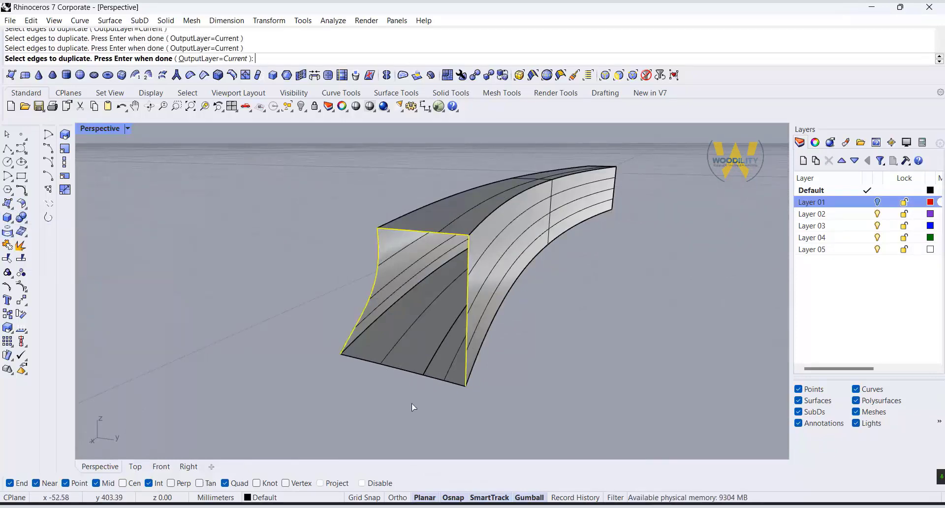
left_click(443, 380)
left_click(369, 361)
right_click(359, 370)
- Select the bottom edge curves at the front rail's opposite end and join them into one curve
left_click(404, 368)
left_click(445, 381)
left_click(487, 411)
left_click(381, 364, "shift")
left_click(409, 395)
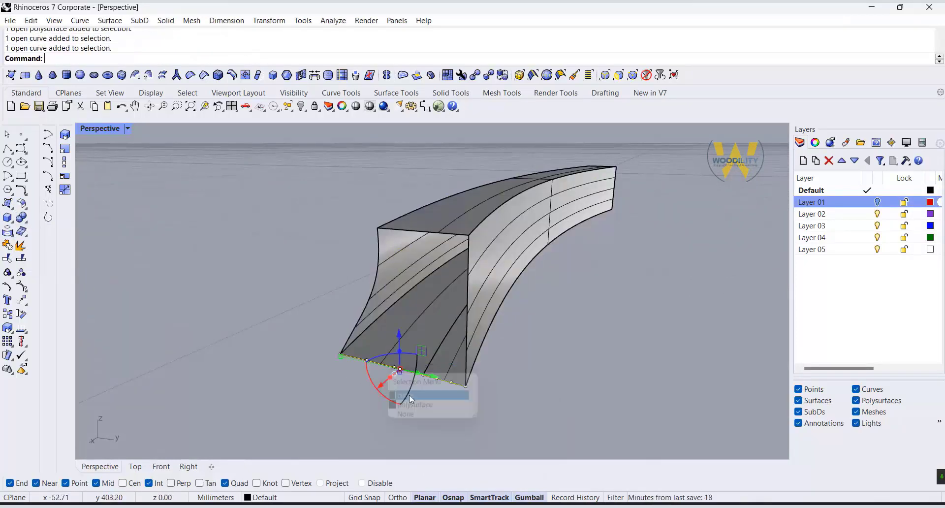
- Close the front rail's opposite end with an edge surface, and unhide the rest of the chair
left_click(13, 211)
left_click(376, 246)
left_click(409, 271)
left_click(445, 382)
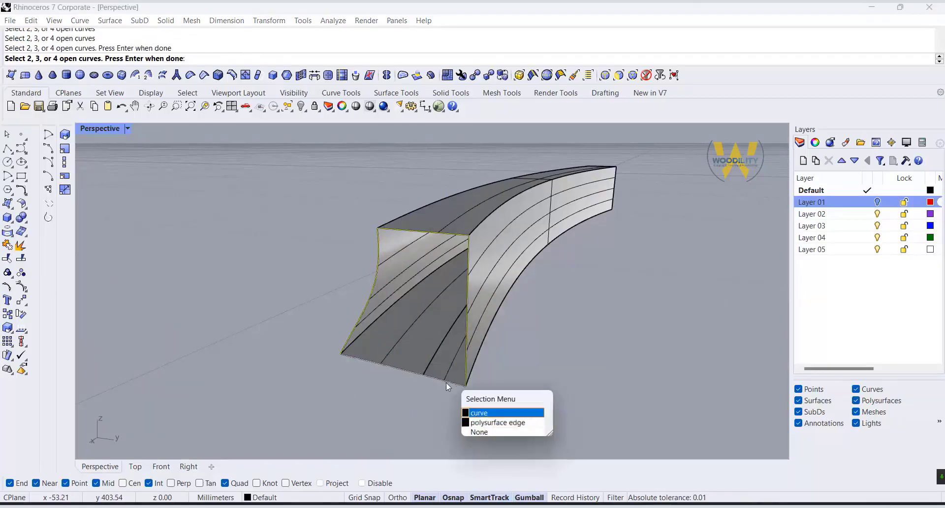
left_click(479, 413)
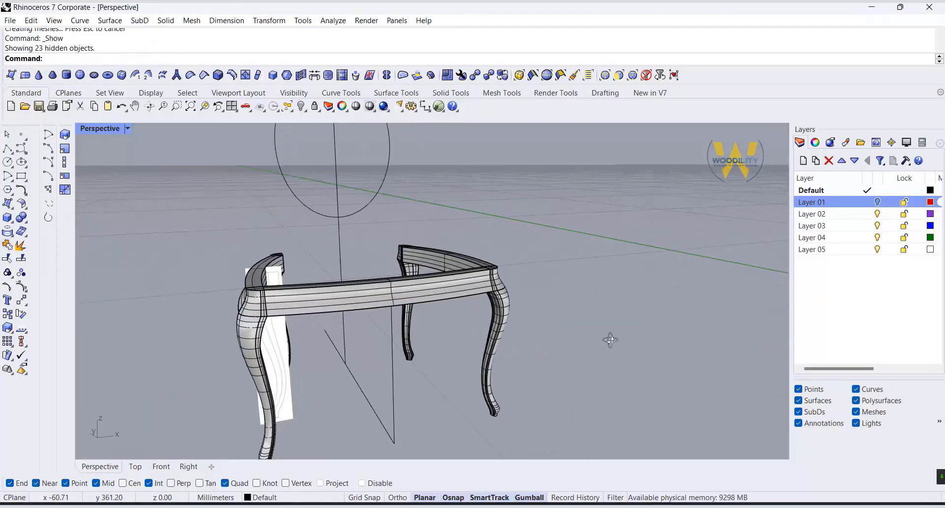
- Draw a shallow arc between the top outer corners of the two rear legs
right_click_drag(610, 340, 345, 340)
left_click(21, 190)
right_click_drag(234, 256, 555, 391)
left_click(340, 383)
left_click(555, 392)
double_click(100, 128)
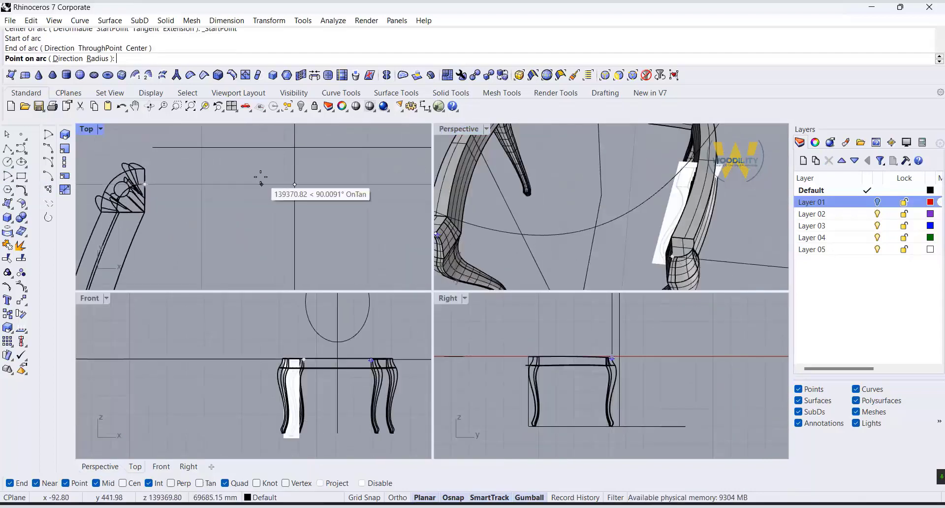
scroll(257, 182, "up", 2)
double_click(451, 132)
- Copy the rear arc from the leg's outer top corner to its inner top corner
right_click_drag(315, 295, 423, 276)
left_click(410, 171)
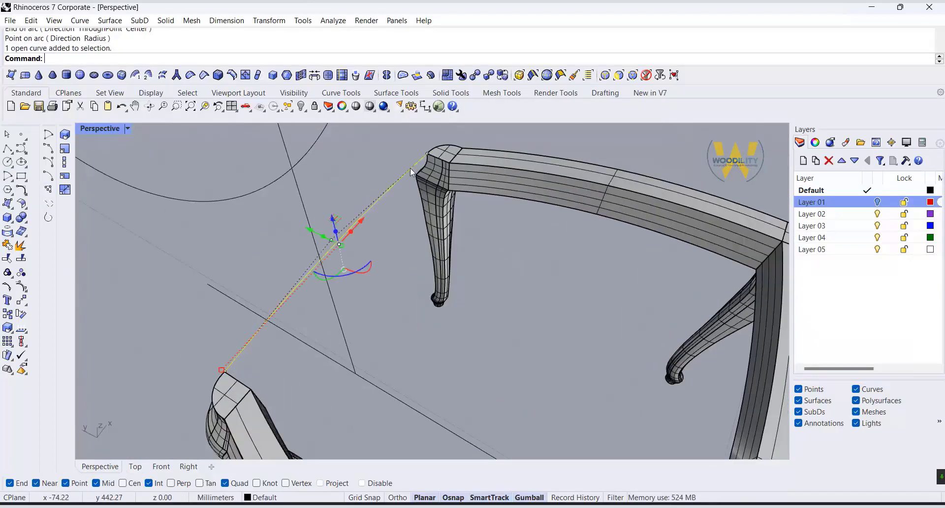
left_click(8, 313)
left_click(427, 153)
left_click(449, 163)
right_click(452, 163)
- Duplicate the borders of the top block faces where the two rear legs face each other
right_click_drag(451, 163, 344, 226)
scroll(345, 226, "up", 5)
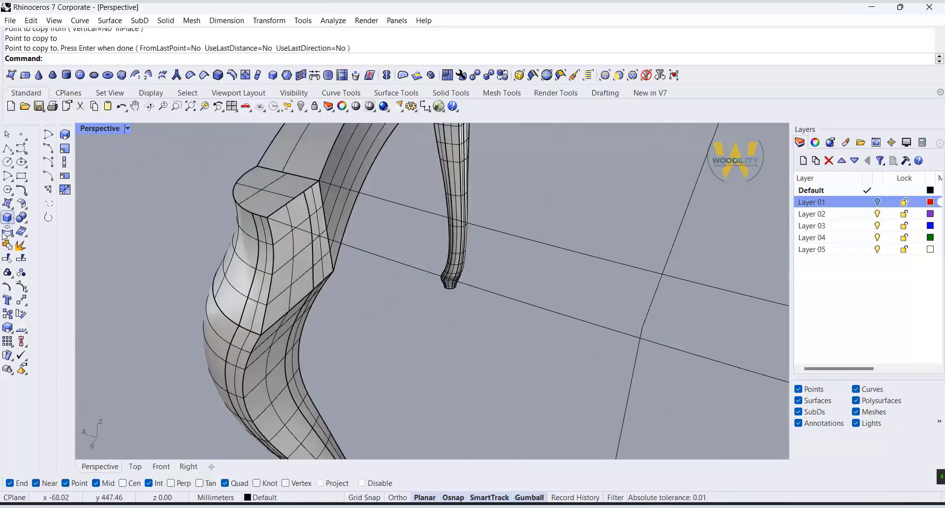
left_click(11, 235)
left_click(77, 237)
left_click(290, 255)
left_click(320, 246)
right_click_drag(163, 295, 374, 281)
left_click(576, 232)
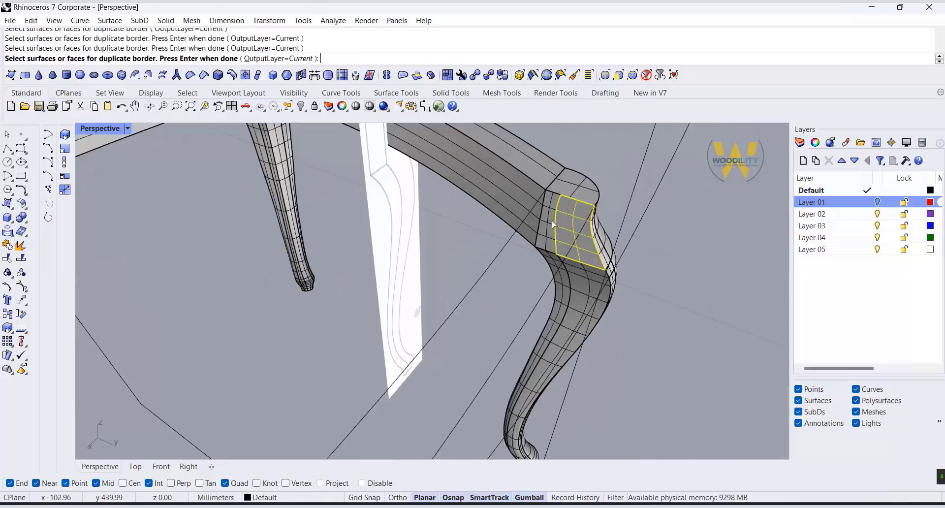
left_click(548, 223)
right_click(659, 260)
- Isolate the duplicated border curves of the rear legs
scroll(630, 241, "down", 7)
middle_click(661, 325)
left_click(639, 323)
left_click(676, 338)
scroll(639, 187, "up", 6)
right_click_drag(557, 242, 579, 165)
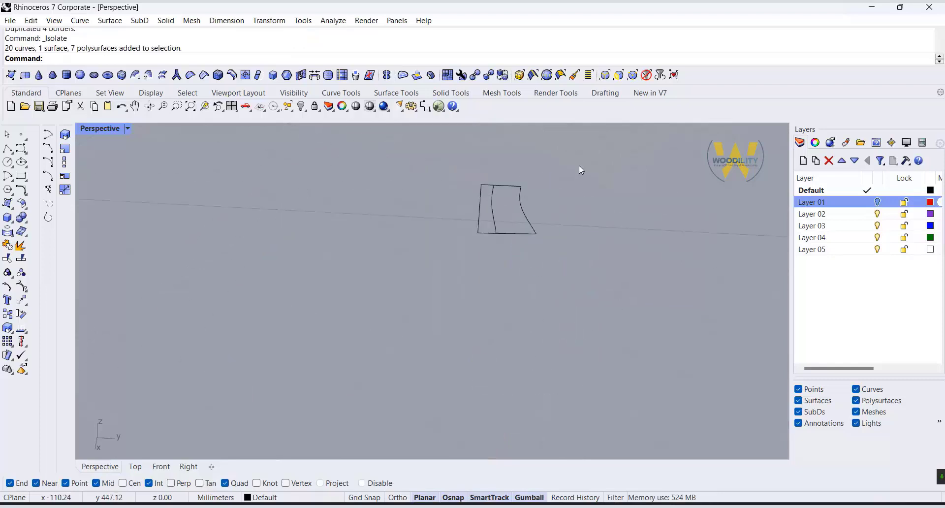
- Delete the inner dividing curves and join the remaining border curves into closed end profiles
key("Delete")
right_click_drag(494, 251, 436, 253)
scroll(435, 253, "up", 3)
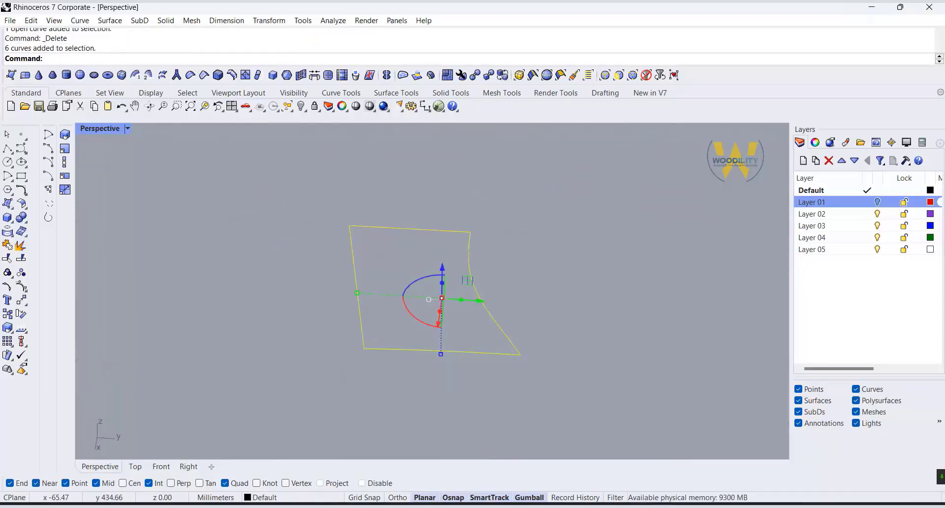
left_click(513, 316)
right_click_drag(505, 319, 591, 344)
left_click(109, 20)
left_click(123, 118)
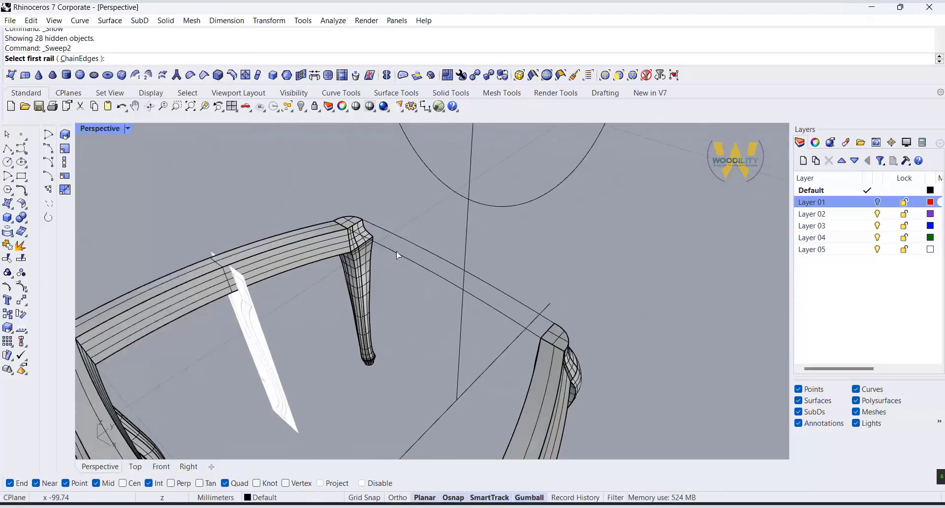
scroll(391, 236, "up", 4)
left_click(394, 238)
left_click(378, 273)
left_click(351, 240)
left_click(355, 253)
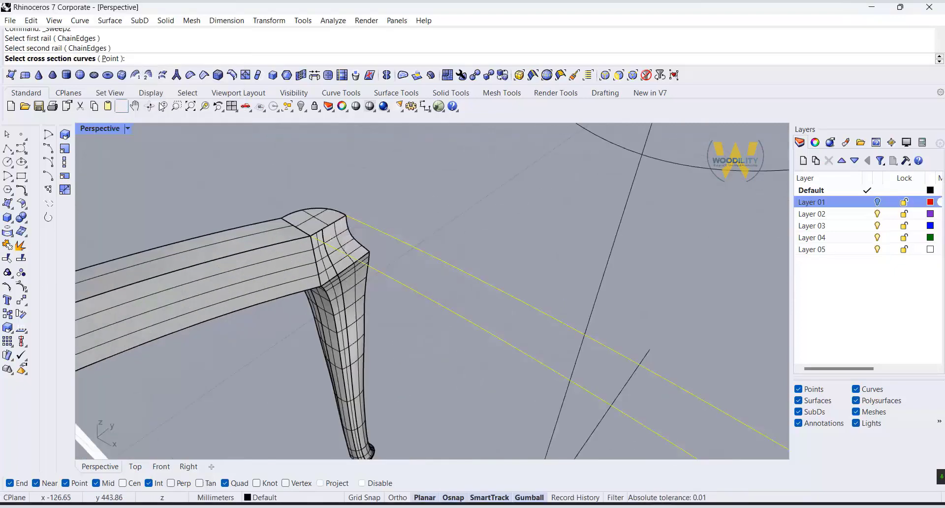
left_click(121, 107)
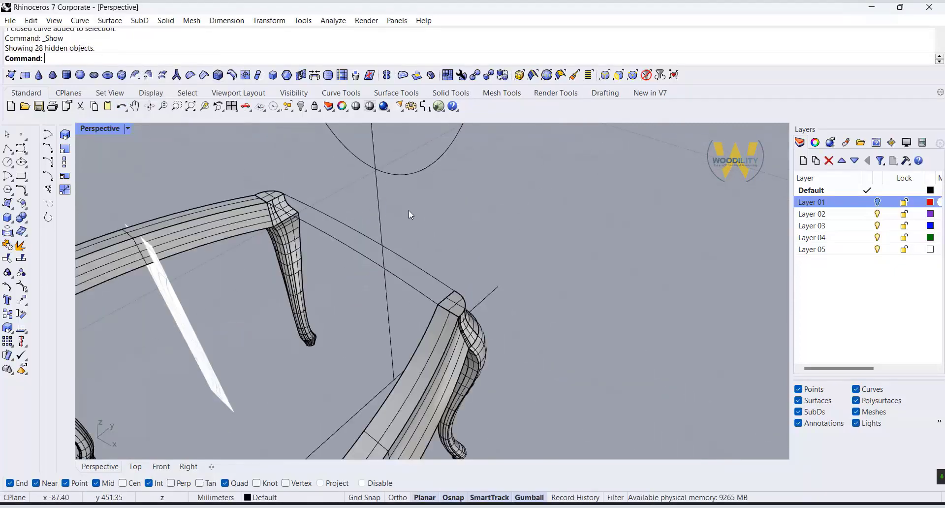
- Create the rear rail with Sweep 2 Rails, using the two arcs as rails and the closed leg profiles as cross sections
right_click_drag(408, 210, 253, 195)
left_click(109, 21)
left_click(329, 255)
left_click(279, 215)
left_click(320, 239)
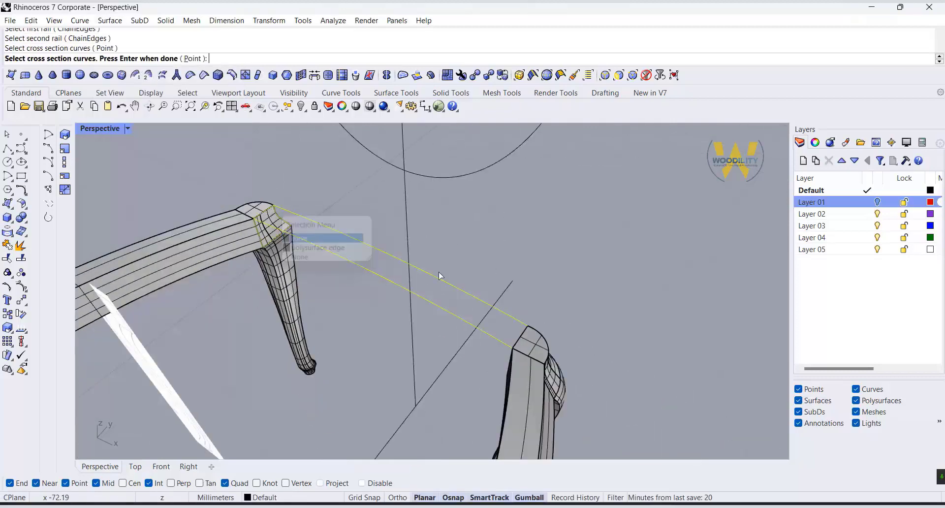
left_click(520, 336)
left_click(556, 361)
right_click(574, 281)
right_click(574, 281)
left_click(748, 384)
left_click(426, 304)
middle_click(637, 279)
left_click(613, 280)
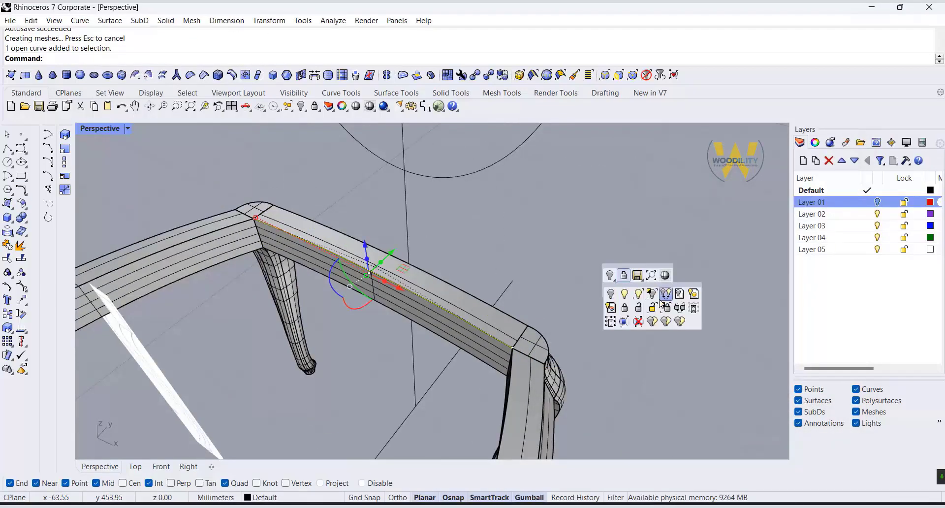
left_click(652, 295)
middle_click(597, 292)
left_click(573, 296)
left_click(583, 311)
- Isolate the swept rear rail with one open end facing the view
left_click(480, 318)
middle_click(562, 285)
left_click(576, 305)
right_click_drag(639, 374, 546, 327)
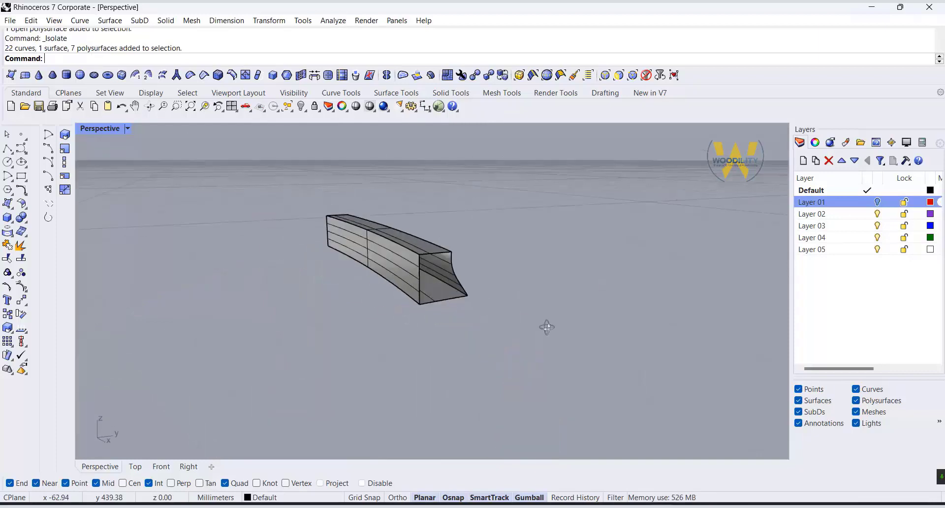
scroll(394, 266, "up", 5)
- Close the rear rail's facing open end with an edge surface from its four boundary edges
left_click(10, 206)
left_click(51, 208)
left_click(513, 242)
left_click(516, 268)
left_click(497, 332)
left_click(457, 303)
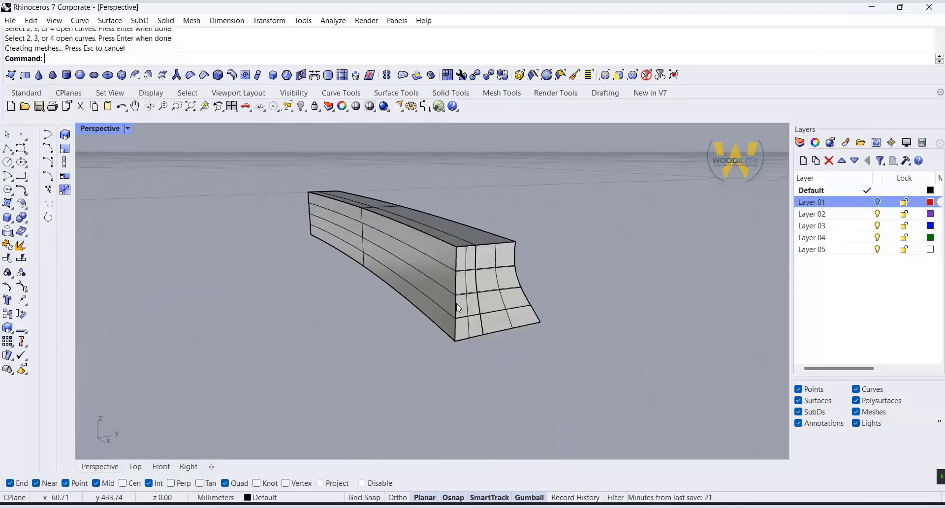
- Show all hidden objects so the rear rail appears with the rest of the chair
right_click(457, 303)
right_click_drag(345, 288, 464, 294)
left_click(521, 351)
scroll(585, 315, "down", 5)
right_click_drag(415, 338, 595, 341)
middle_click(598, 341)
left_click(574, 343)
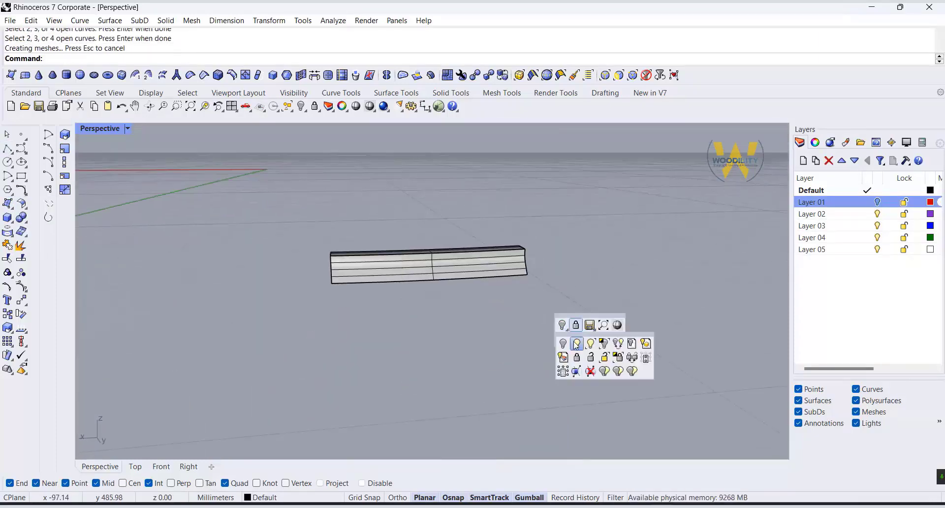
left_click(585, 358)
right_click_drag(276, 346, 362, 354)
scroll(362, 354, "down", 2)
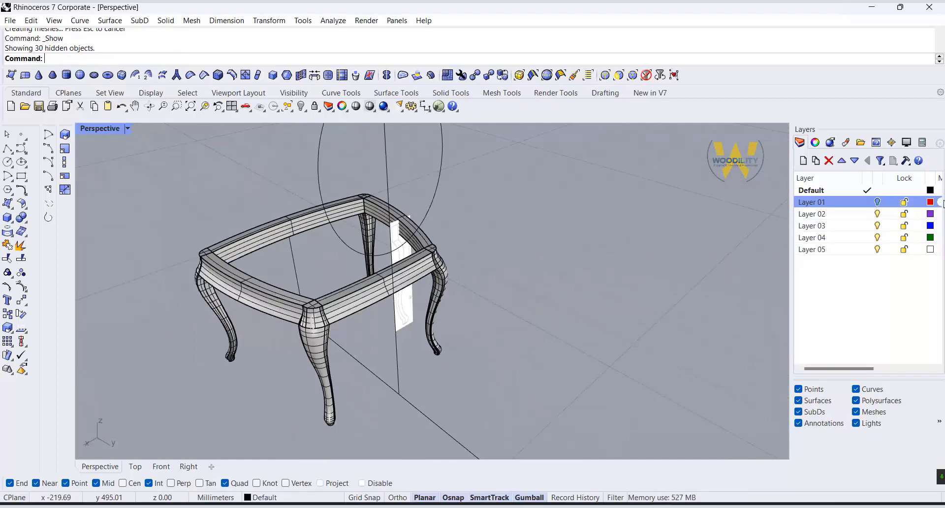
- Scale the backrest ellipse up slightly in width and height
double_click(99, 128)
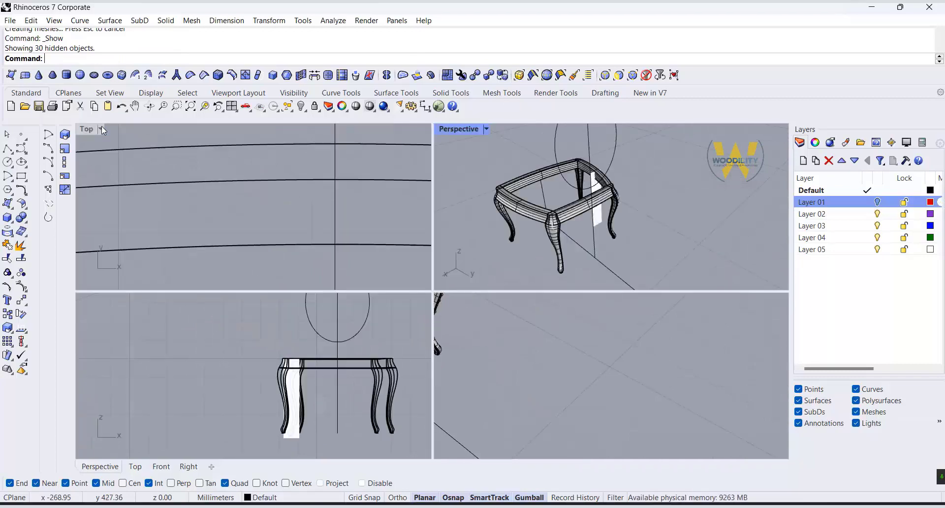
double_click(442, 130)
right_click_drag(641, 241, 565, 306)
scroll(520, 341, "up", 5)
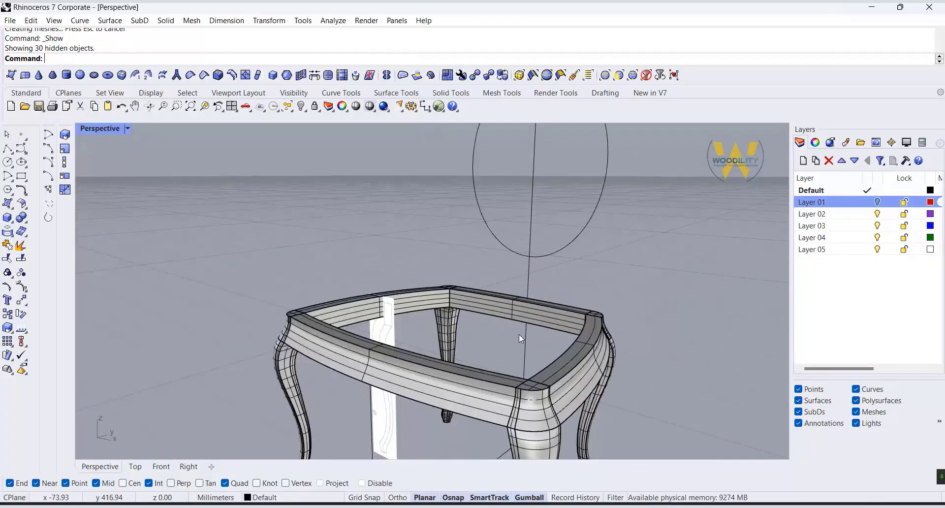
scroll(519, 334, "down", 8)
scroll(519, 334, "up", 4)
right_click_drag(518, 335, 598, 374)
left_click(356, 261)
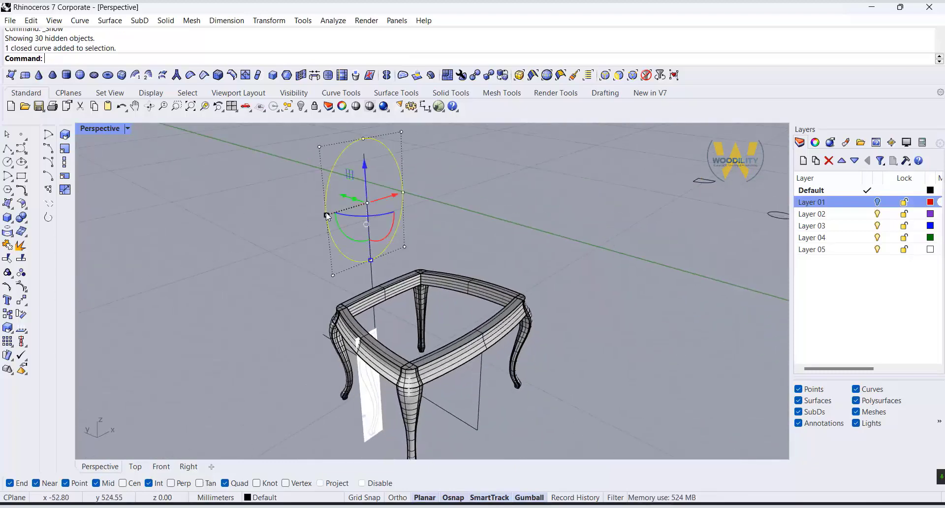
left_click_drag(327, 215, 323, 216)
left_click_drag(371, 264, 370, 265)
key("Escape")
- Offset the backrest ellipse inward by 5
right_click_drag(541, 315, 407, 295)
left_click(25, 194)
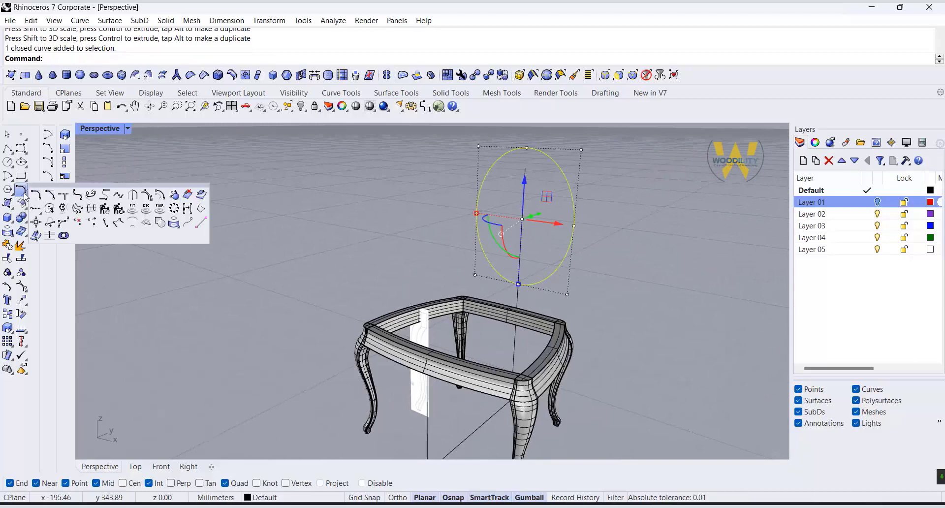
left_click(173, 195)
scroll(523, 201, "up", 2)
scroll(520, 195, "down", 3)
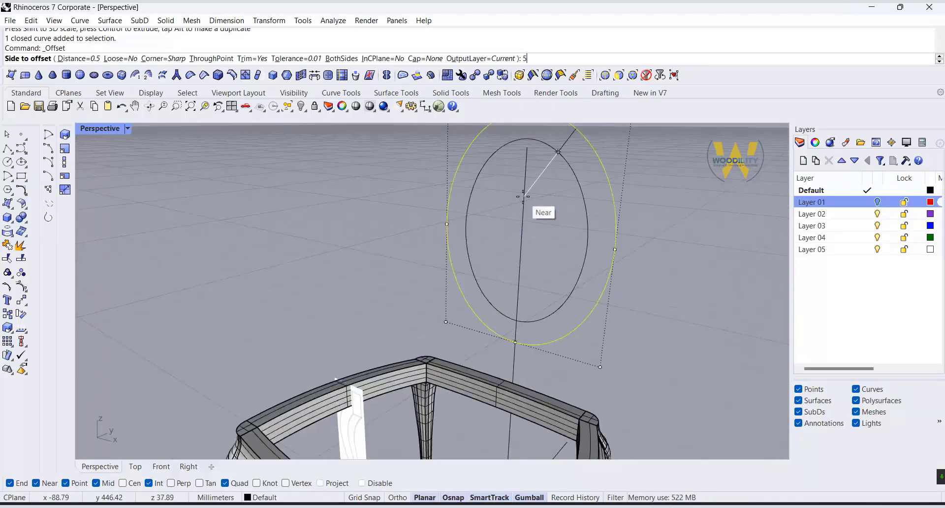
left_click(520, 195)
key("Escape")
- Rotate both backrest ellipses by -5 degrees about their lowest point in the Right view to tilt the backrest
scroll(599, 277, "down", 3)
right_click_drag(598, 277, 536, 342)
scroll(409, 271, "up", 4)
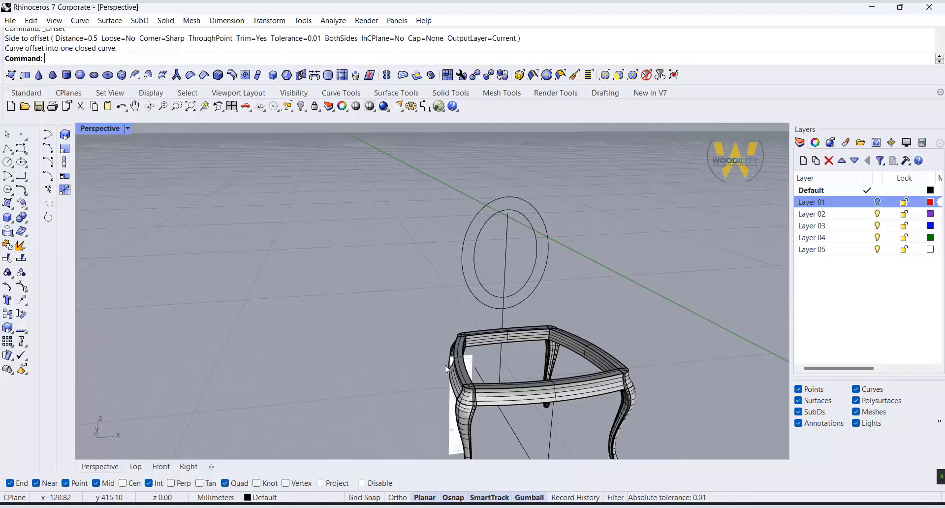
right_click_drag(445, 365, 501, 375)
left_click_drag(516, 244, 436, 260)
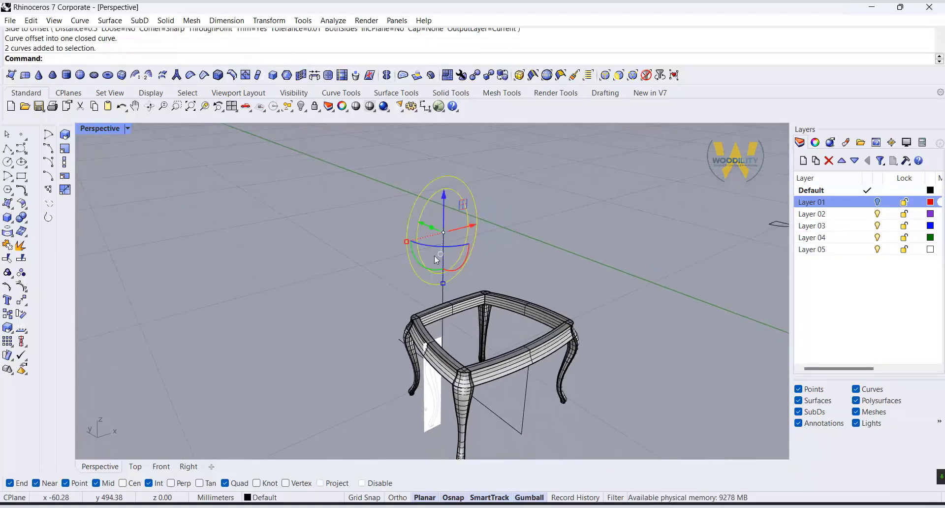
double_click(87, 128)
left_click(21, 300)
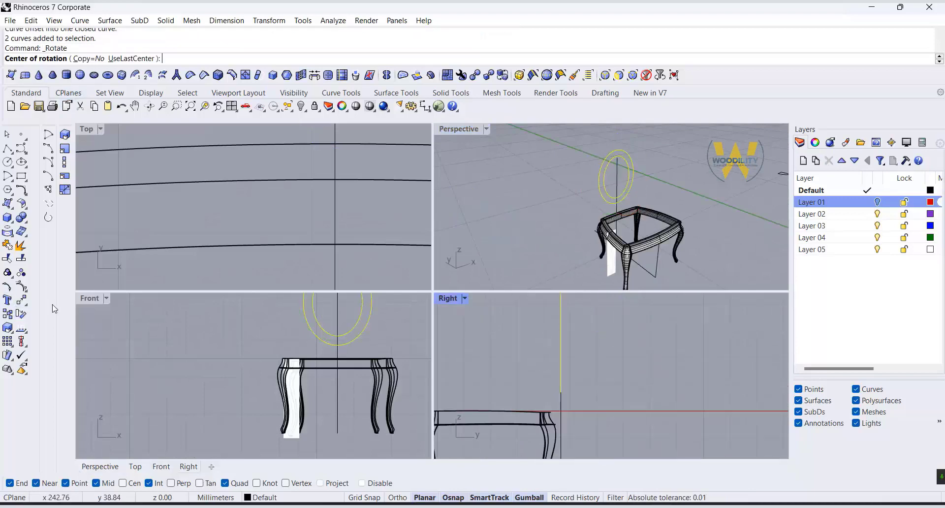
left_click(561, 396)
left_click(560, 316)
type("-5")
key("Return")
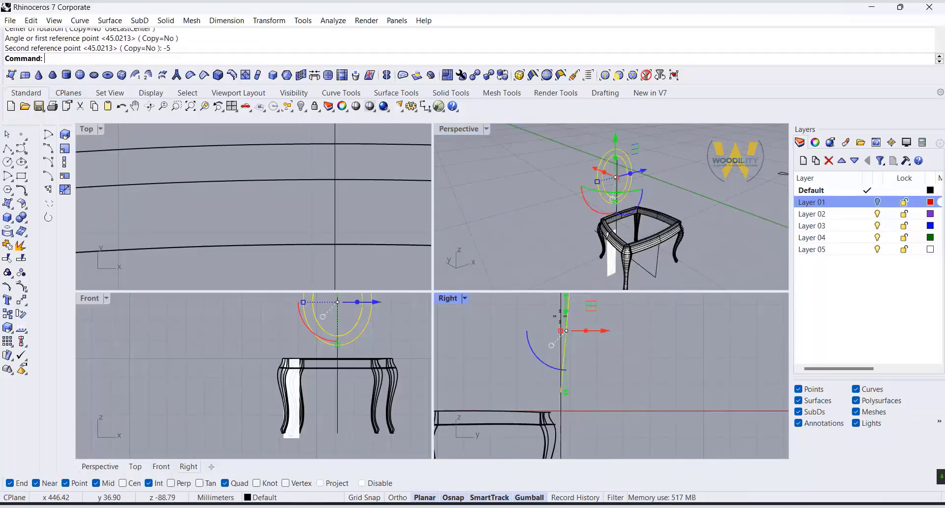
key("Escape")
- Draw a 2.5 by 5 rectangle in the Right view as the base for the backrest profile
double_click(458, 129)
scroll(493, 271, "up", 3)
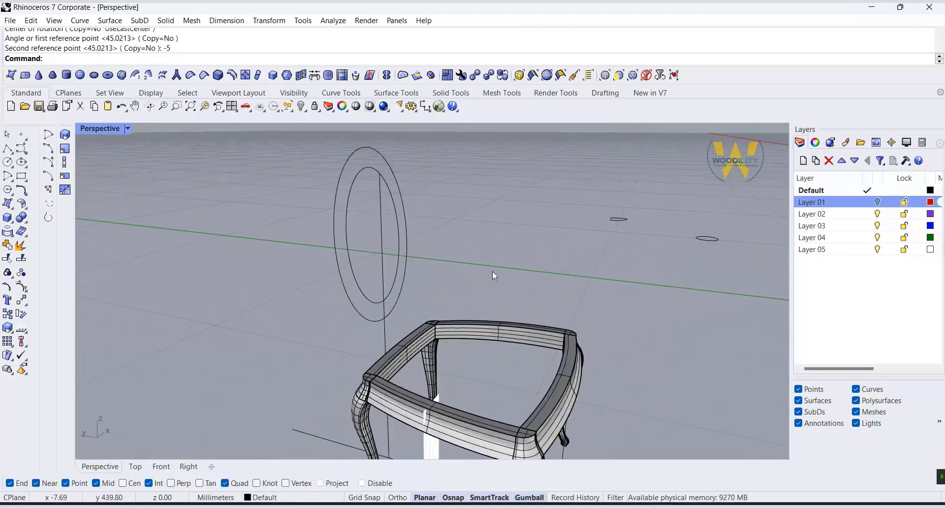
right_click_drag(492, 271, 335, 274)
scroll(336, 274, "down", 8)
right_click_drag(599, 309, 437, 288)
scroll(437, 289, "up", 6)
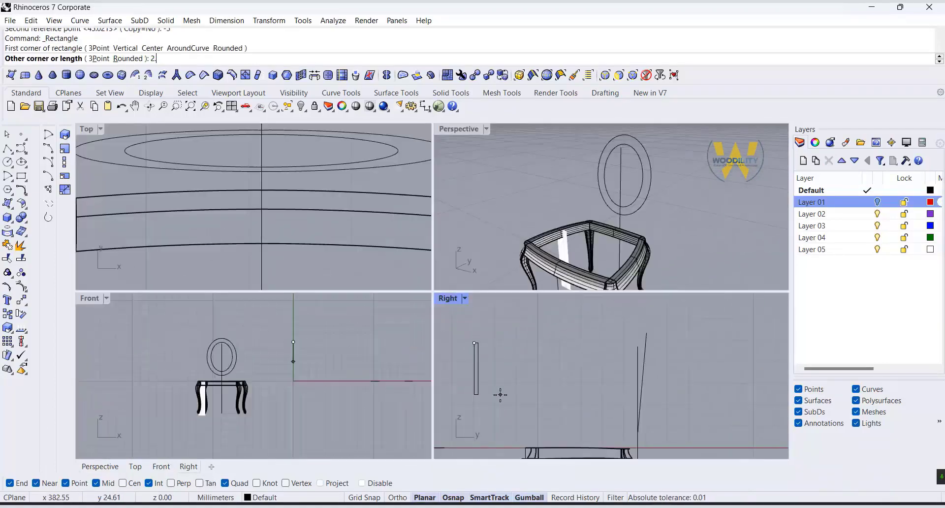
type("5")
key("Return")
type("5")
key("Return")
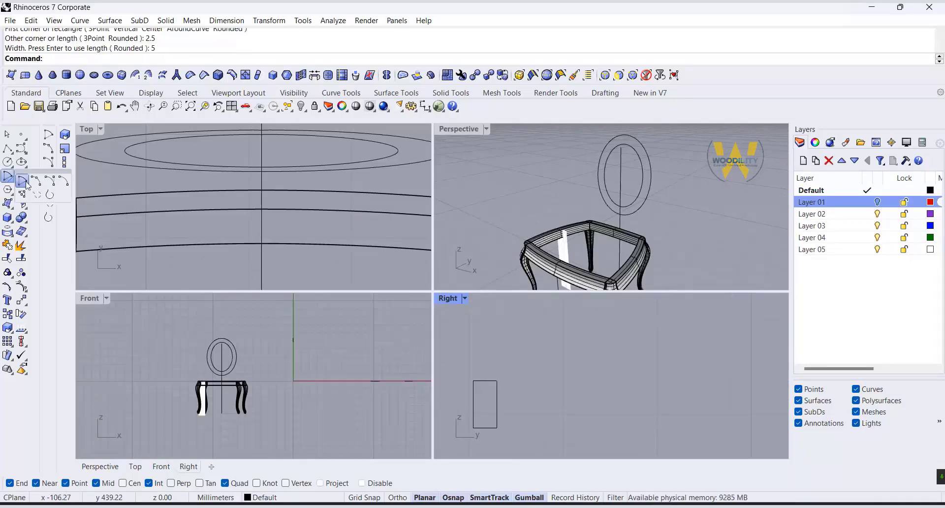
- Draw a curved arc across the rectangle from its upper edge to the lower part of its left side
right_click(20, 190)
scroll(389, 401, "up", 2)
scroll(485, 376, "up", 5)
left_click(519, 347)
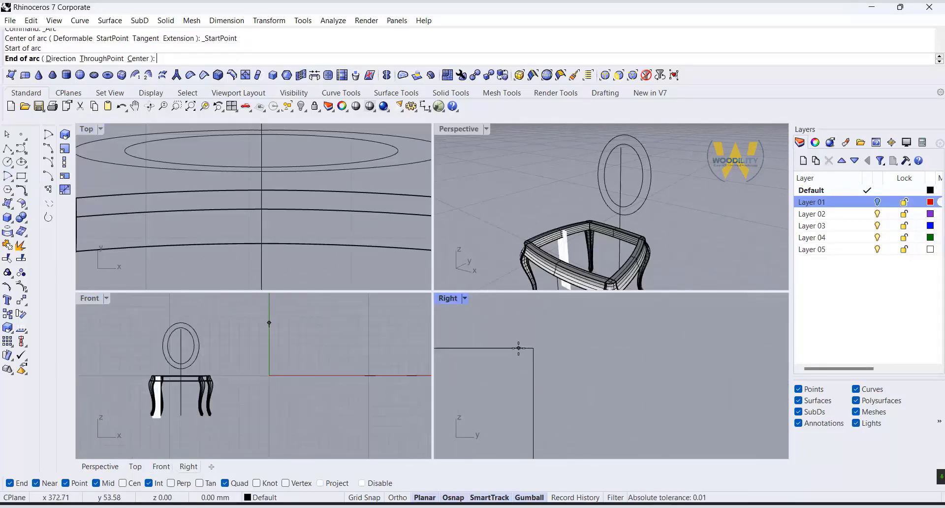
left_click(487, 417)
scroll(498, 388, "up", 5)
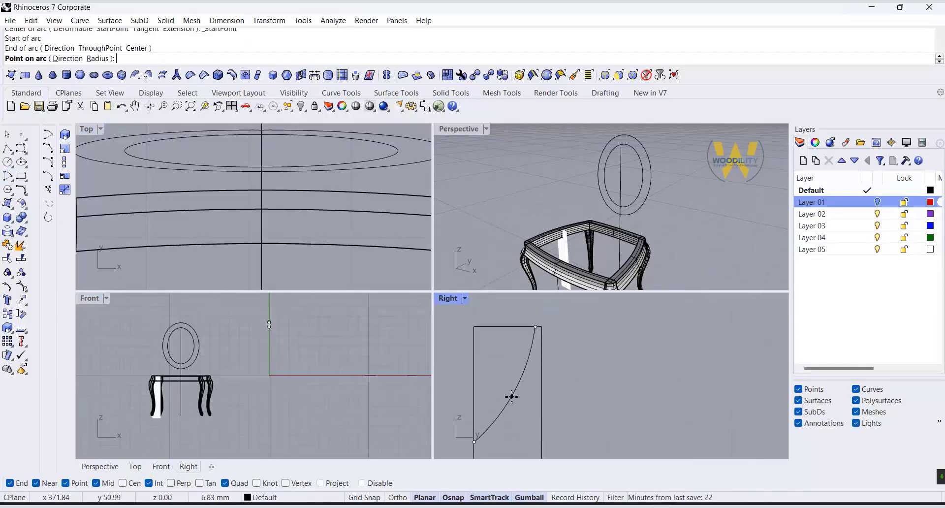
left_click(511, 396)
left_click(526, 358)
left_click(535, 327)
- Try to trim away the rectangle's upper-left corner outside the arc and undo that trim
left_click_drag(573, 327, 507, 445)
left_click(610, 355)
scroll(619, 359, "down", 6)
left_click(8, 258)
left_click(544, 344)
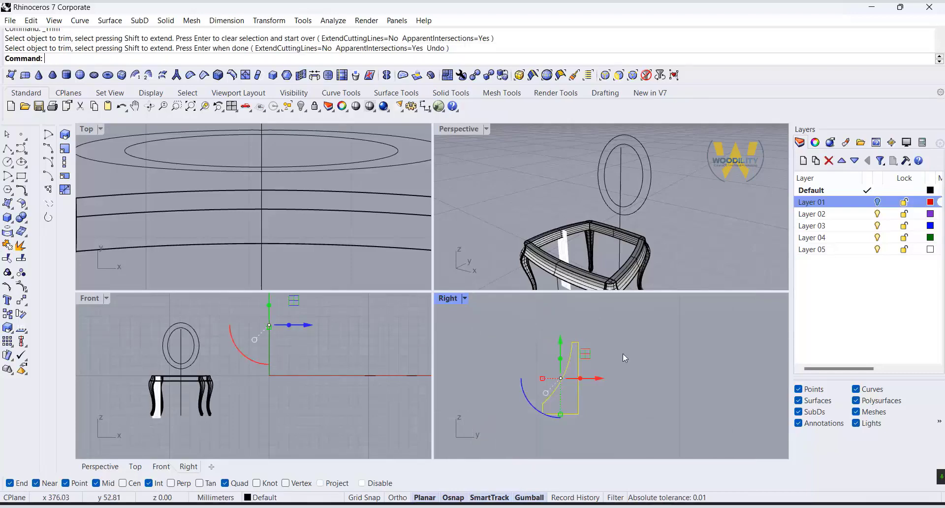
left_click(118, 112)
- Move the arc's upper end and middle control points slightly toward the rectangle's left side
scroll(593, 348, "up", 3)
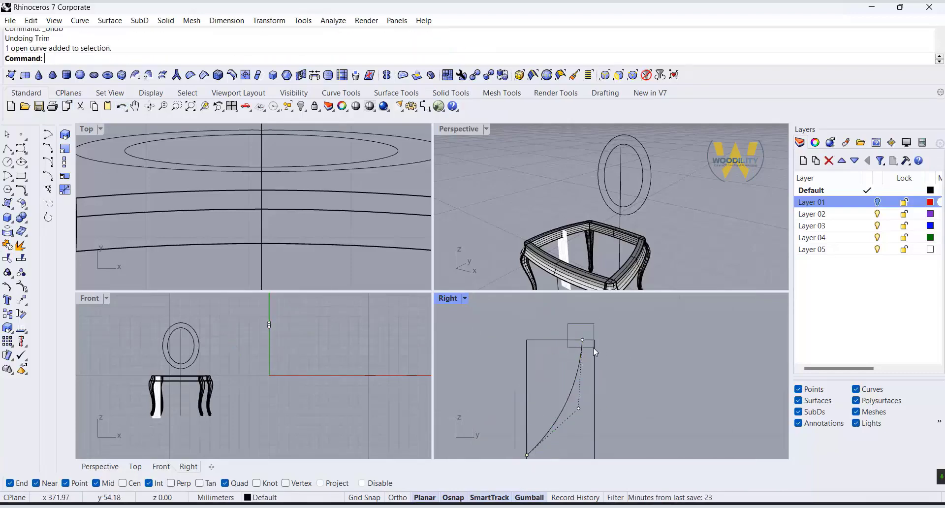
left_click_drag(569, 380, 598, 416)
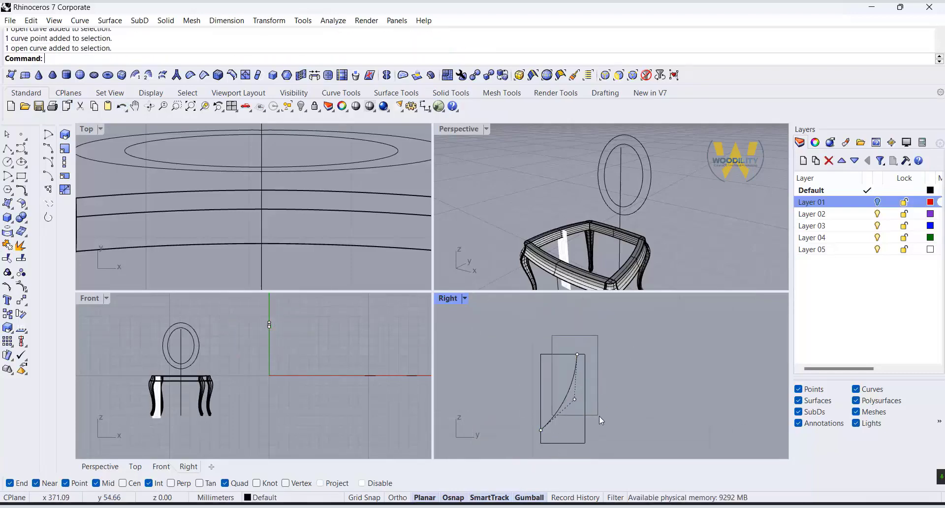
left_click_drag(605, 378, 601, 378)
key("Escape")
key("Escape")
- Trim off the rectangle's corner outside the arc and join the remaining curves into one closed profile
left_click_drag(607, 326, 507, 459)
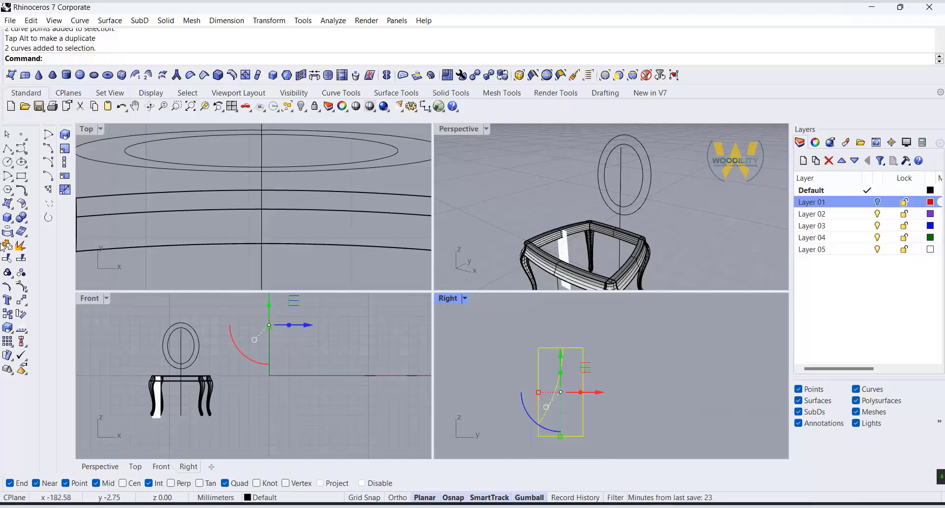
left_click(6, 258)
left_click(551, 348)
right_click(554, 349)
left_click(7, 284)
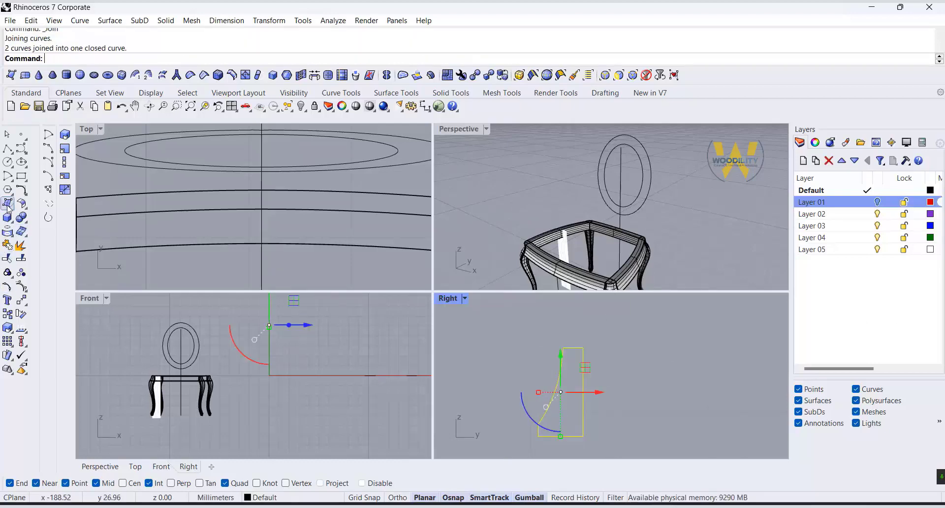
- Orient a 3D-scaled copy of the profile between the two backrest ellipses using the 2 Points method, near their lowest point
left_click(583, 374)
left_click(269, 20)
mouse_move(295, 154)
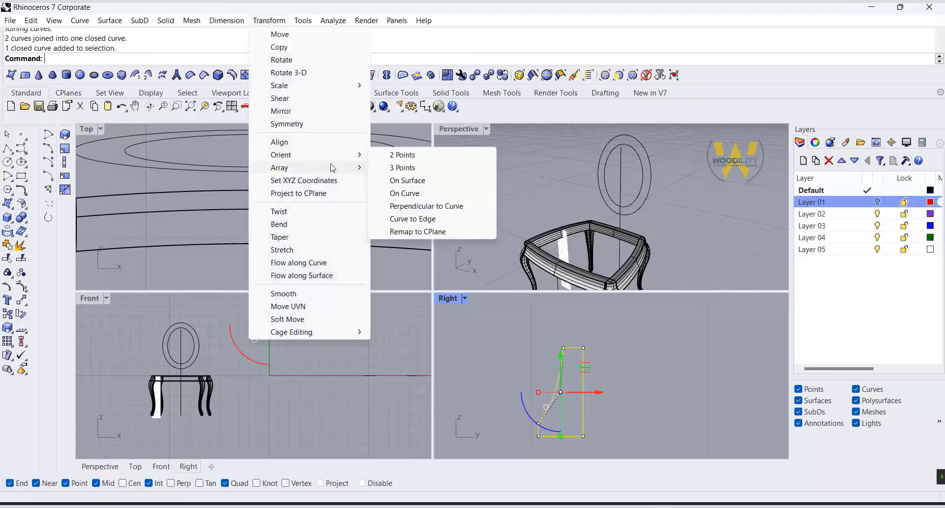
left_click(389, 154)
left_click(573, 348)
left_click(572, 434)
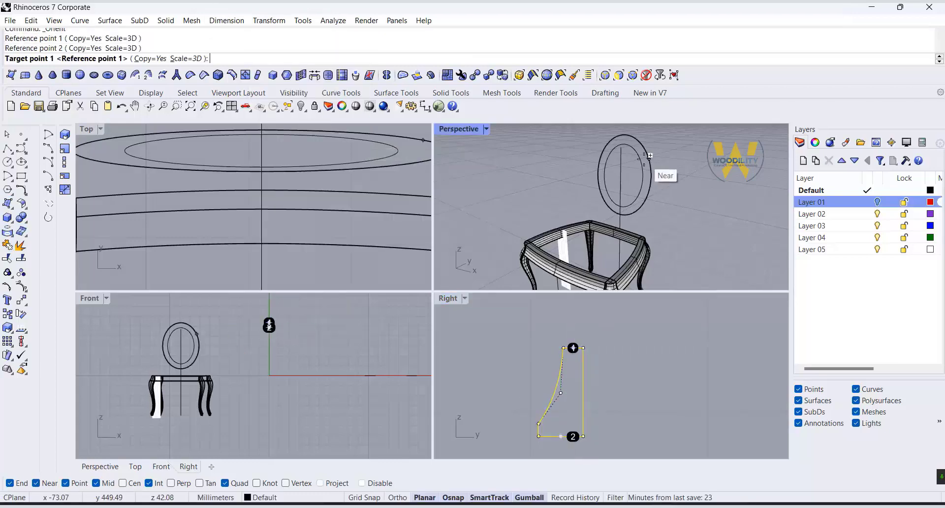
scroll(654, 197, "up", 3)
left_click(622, 200)
key("Return")
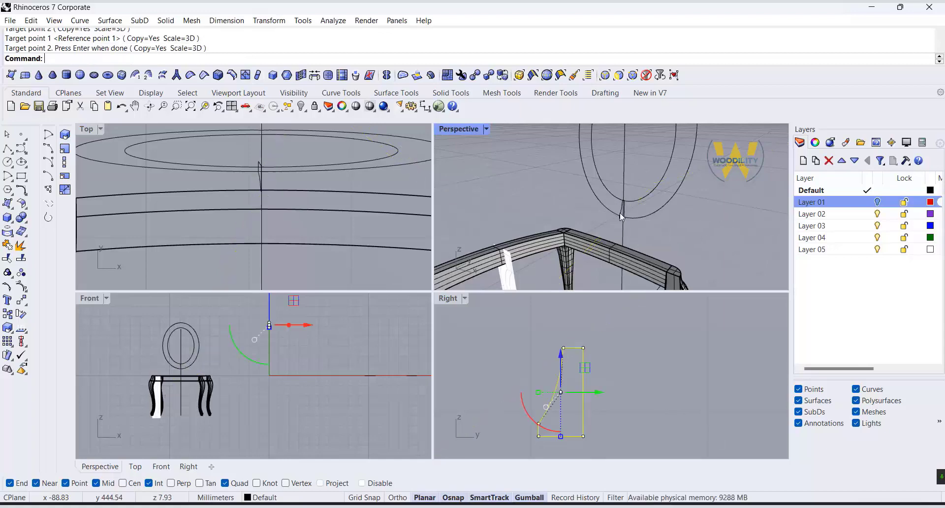
double_click(458, 129)
scroll(477, 382, "down", 5)
scroll(386, 386, "up", 5)
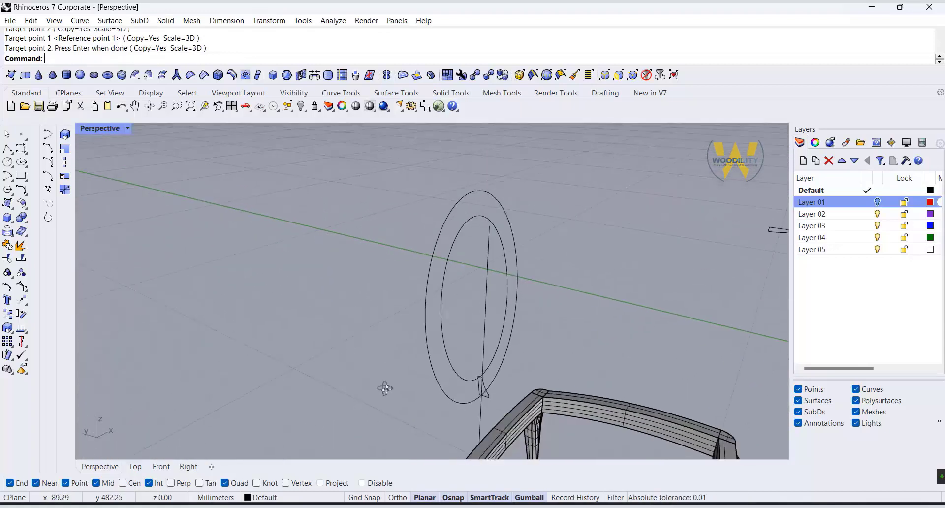
left_click(110, 21)
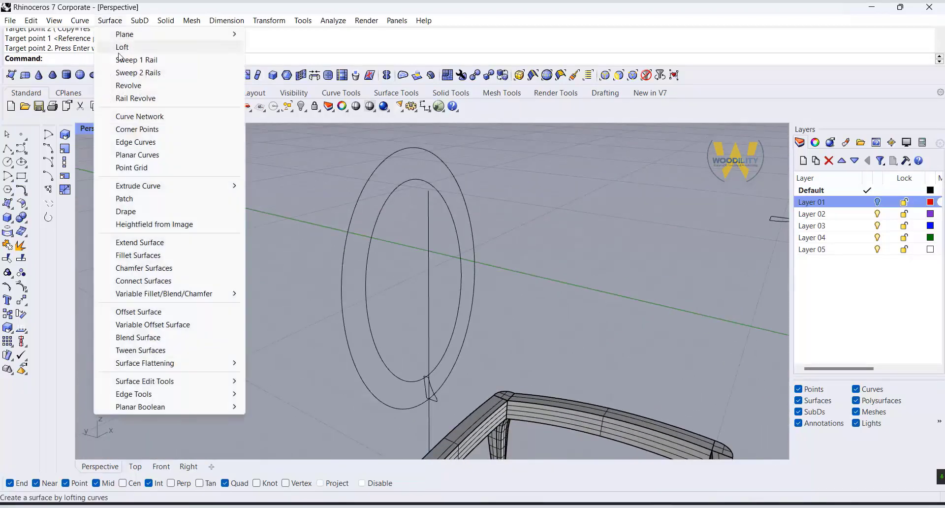
left_click(125, 72)
left_click(358, 190)
left_click(392, 190)
scroll(435, 395, "up", 3)
left_click(435, 395)
key("Return")
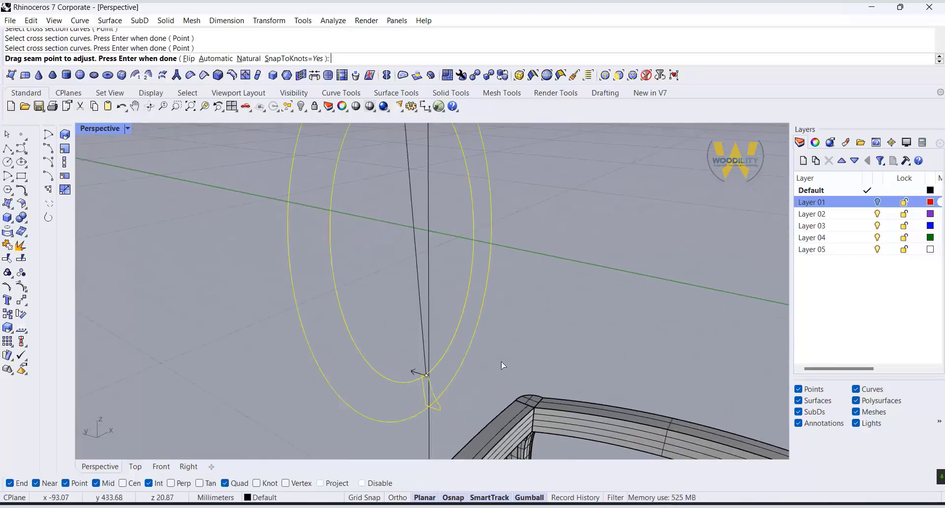
key("Return")
left_click(788, 383)
- Create the backrest ring with Sweep 2 Rails, using the two ellipses as rails and the closed profile as cross section
left_click(109, 20)
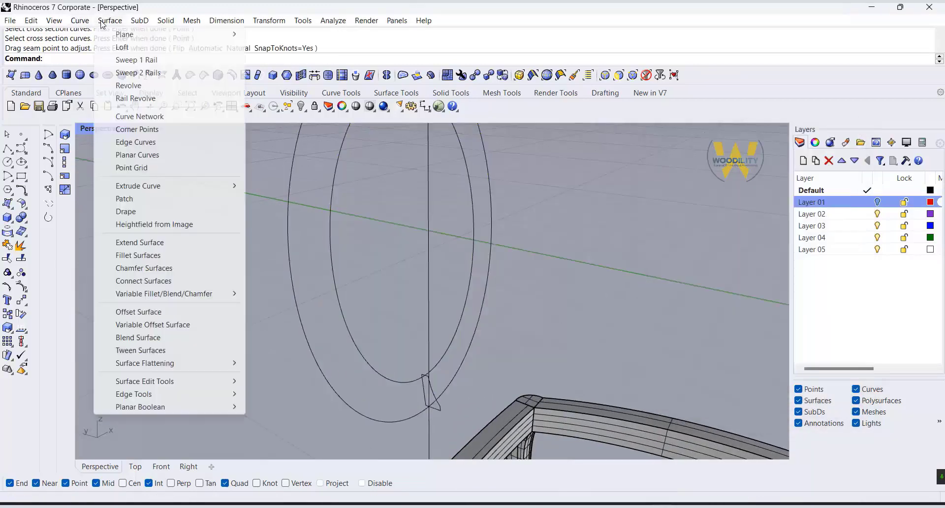
left_click(125, 72)
left_click(489, 199)
left_click(435, 404)
key("Return")
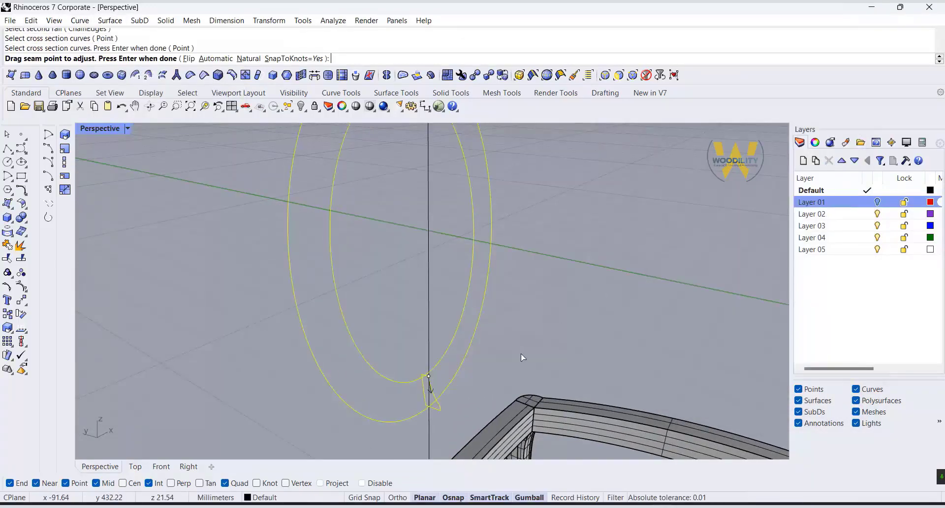
key("Return")
left_click(749, 385)
right_click_drag(575, 312, 609, 197)
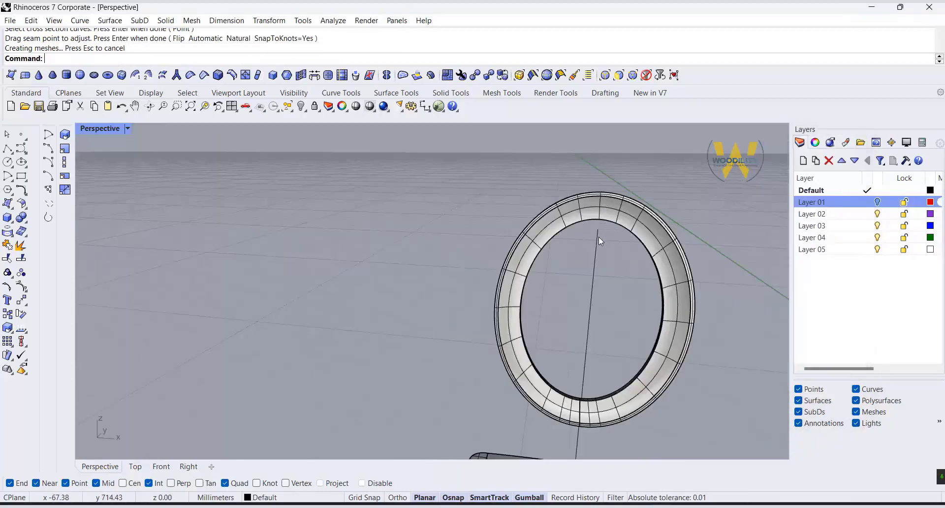
- Extract one lengthwise U isocurve and one crosswise V isocurve from the curved inner face of the backrest ring near its top
scroll(629, 202, "up", 5)
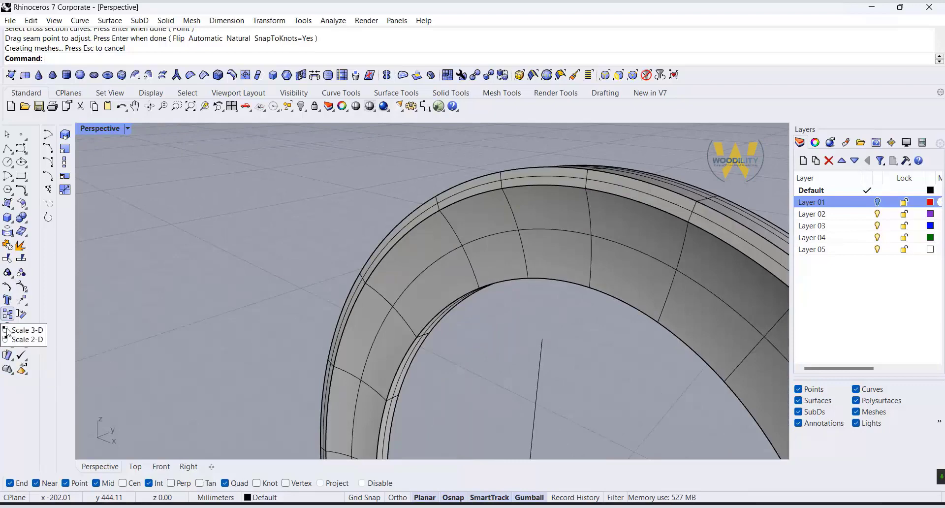
left_click(12, 235)
left_click(91, 236)
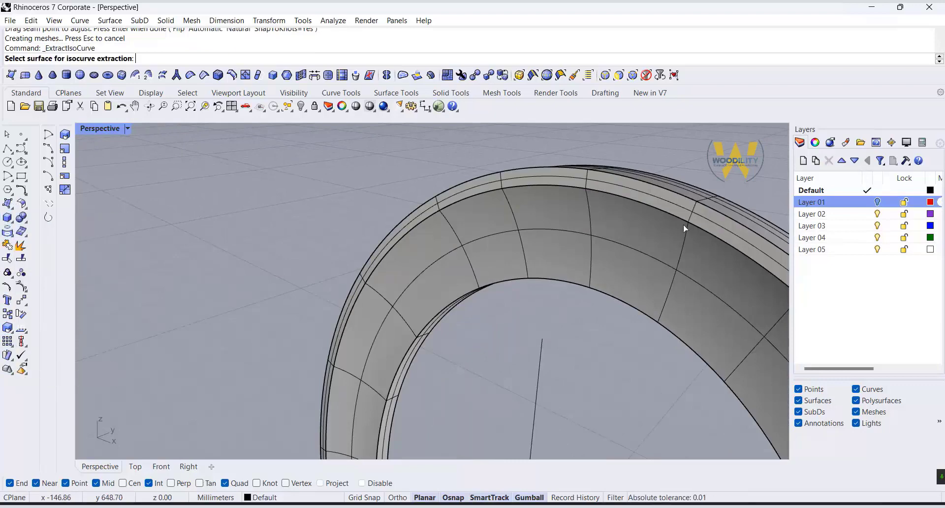
left_click(588, 203)
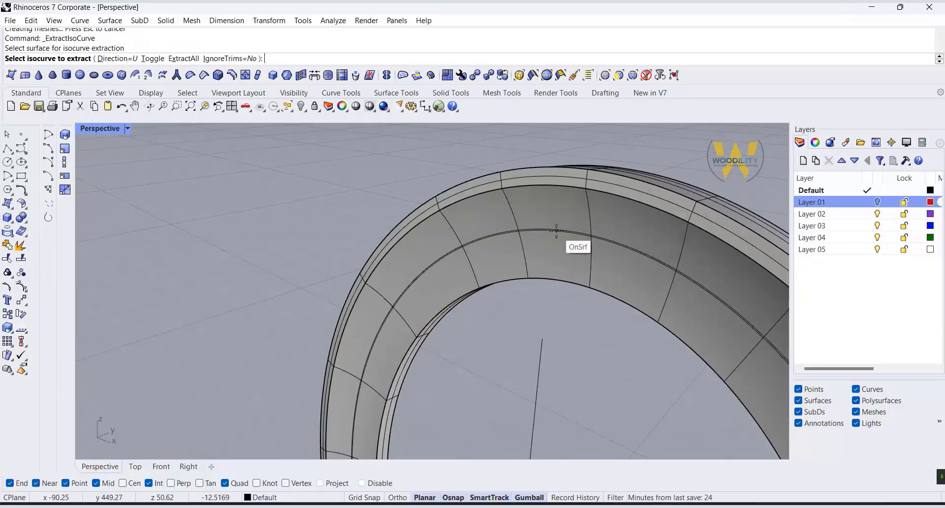
type("d")
key("Return")
type("v")
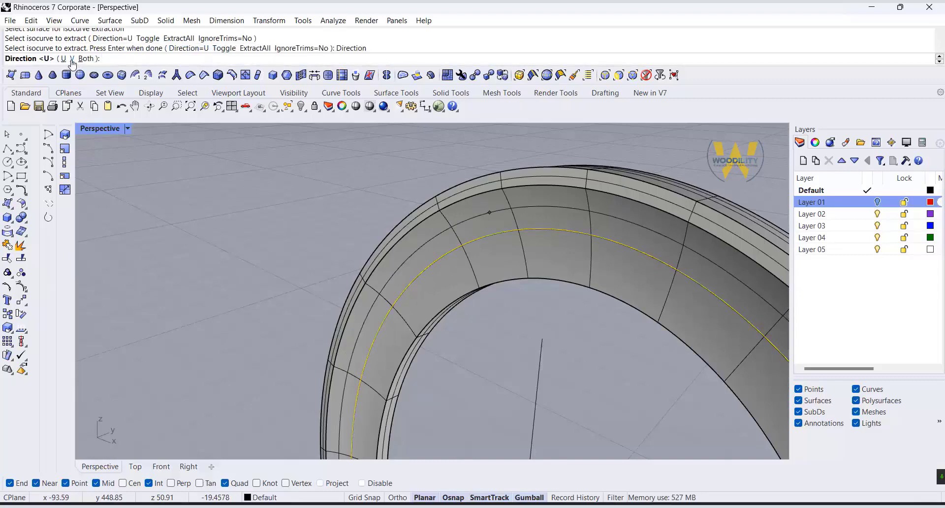
key("Return")
left_click(585, 189)
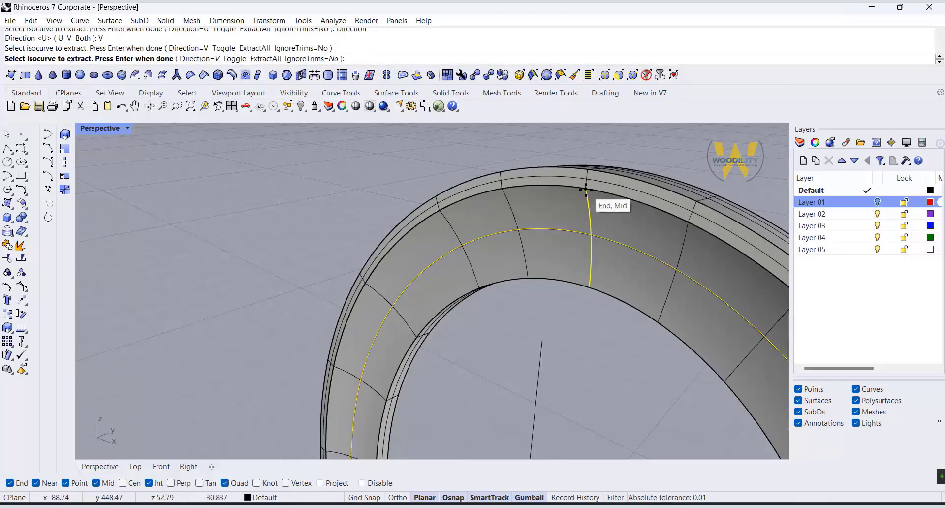
key("Return")
left_click(588, 208)
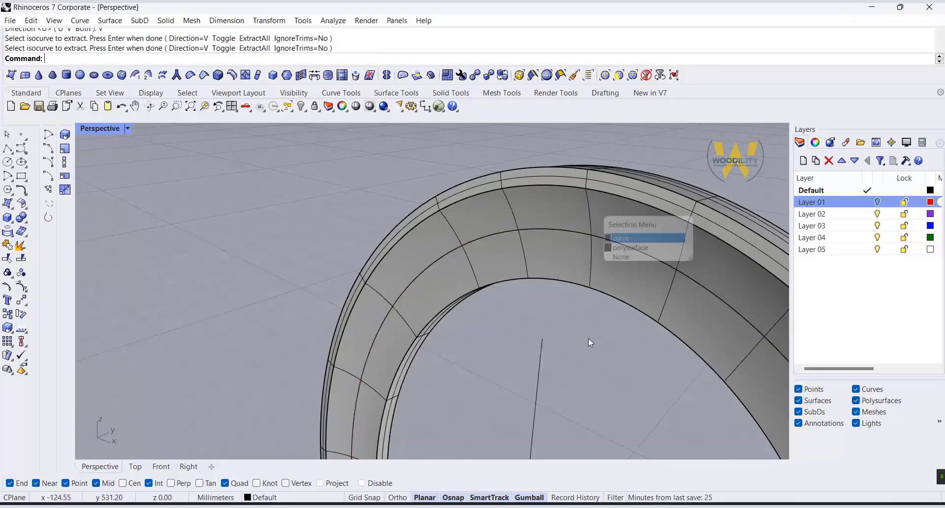
left_click(588, 338)
- Create flattened UV curves from the backrest ring's curved inner face with CreateUVCrv
scroll(576, 246, "down", 6)
right_click_drag(552, 249, 594, 229)
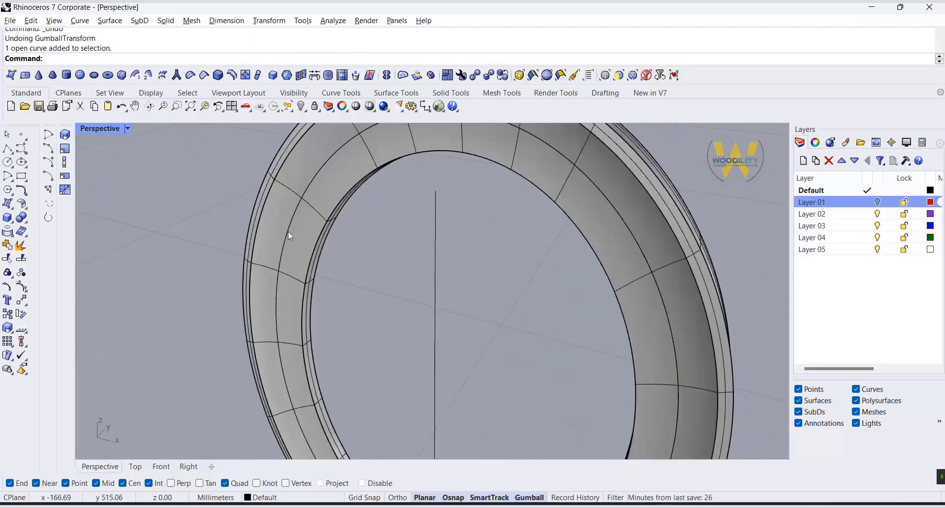
left_click(10, 229)
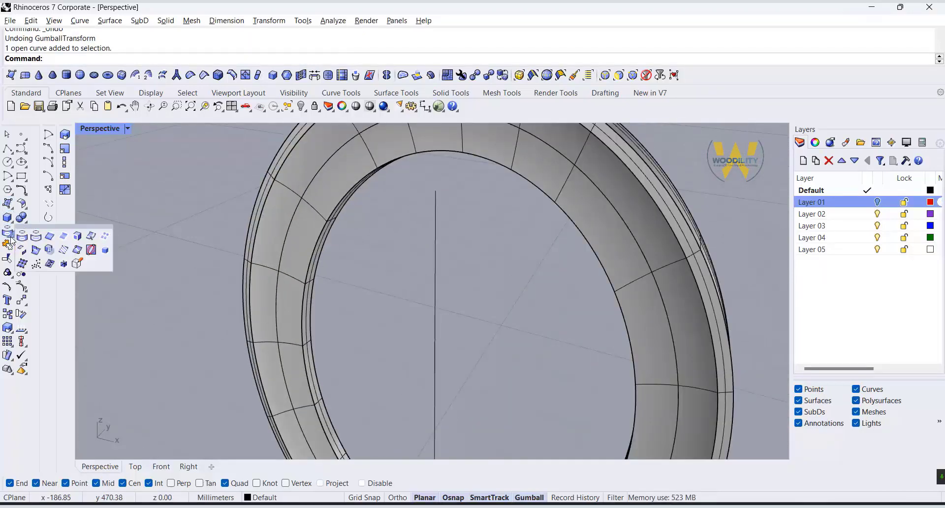
type("eateUVCrv")
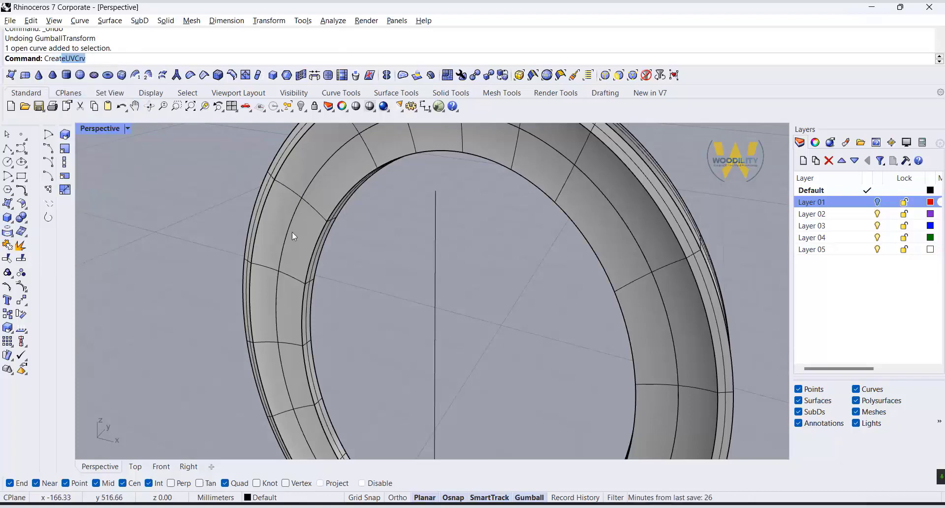
left_click(292, 231)
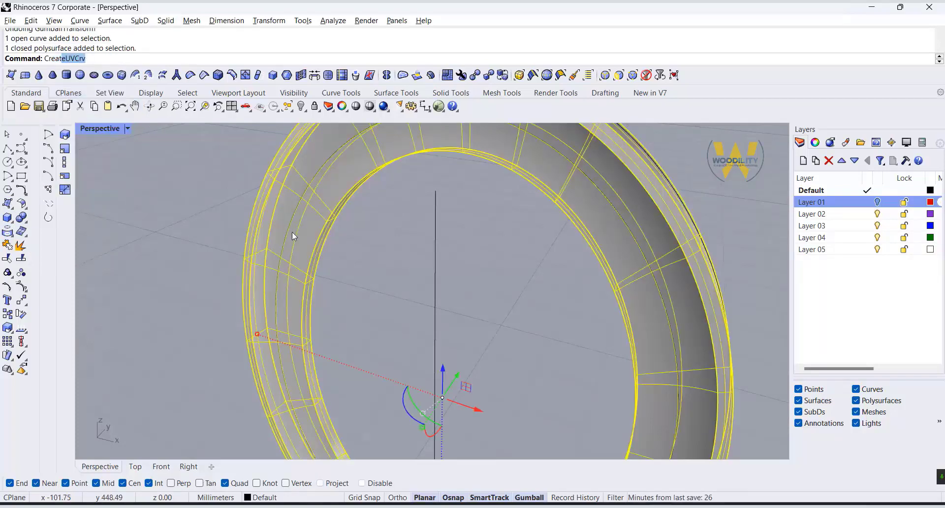
key("Return")
left_click(293, 231)
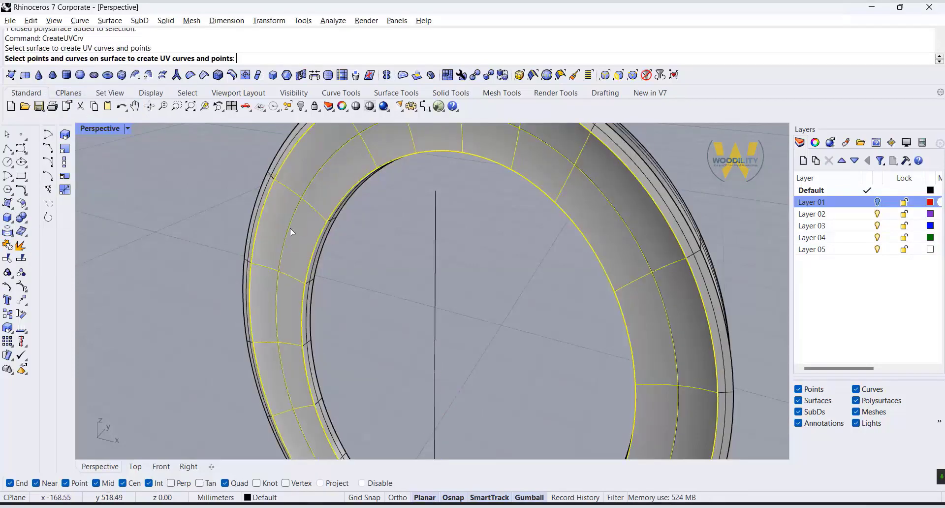
key("Return")
- Switch to the four-view layout and move the flattened UV outline along Y in the Top view, clear of the chair
double_click(104, 129)
scroll(309, 225, "down", 5)
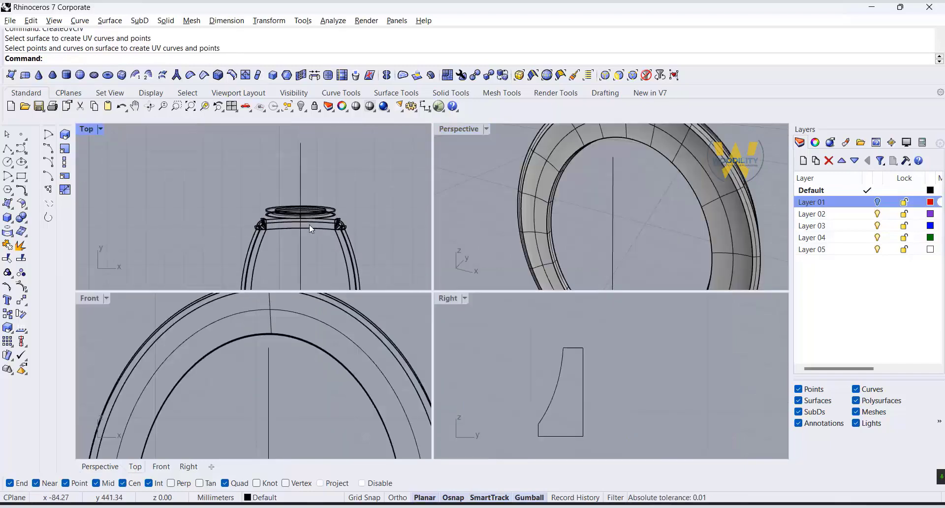
left_click_drag(324, 242, 315, 138)
scroll(325, 129, "up", 7)
left_click_drag(325, 212, 324, 137)
left_click(351, 159)
scroll(331, 164, "up", 12)
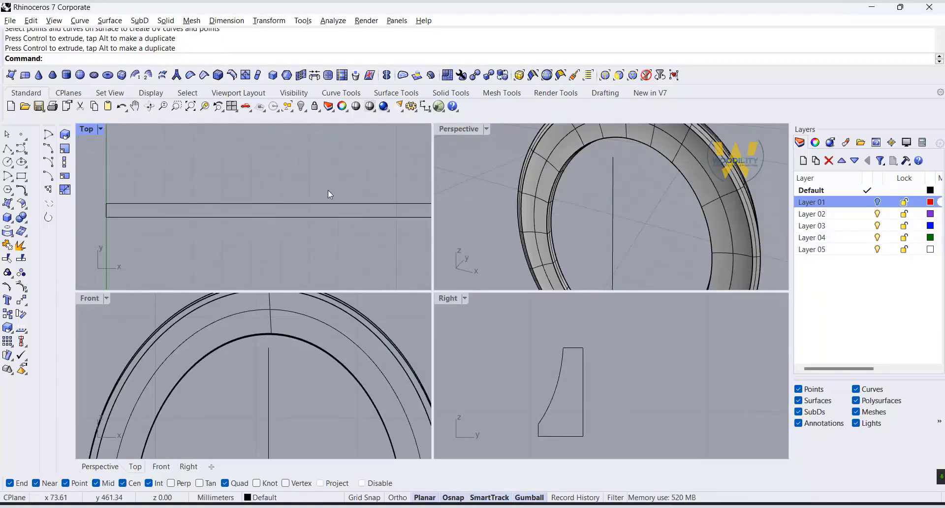
- Draw a straight polyline across the middle of the UV outline, from its upper long edge to its lower one
left_click(318, 213)
left_click(7, 148)
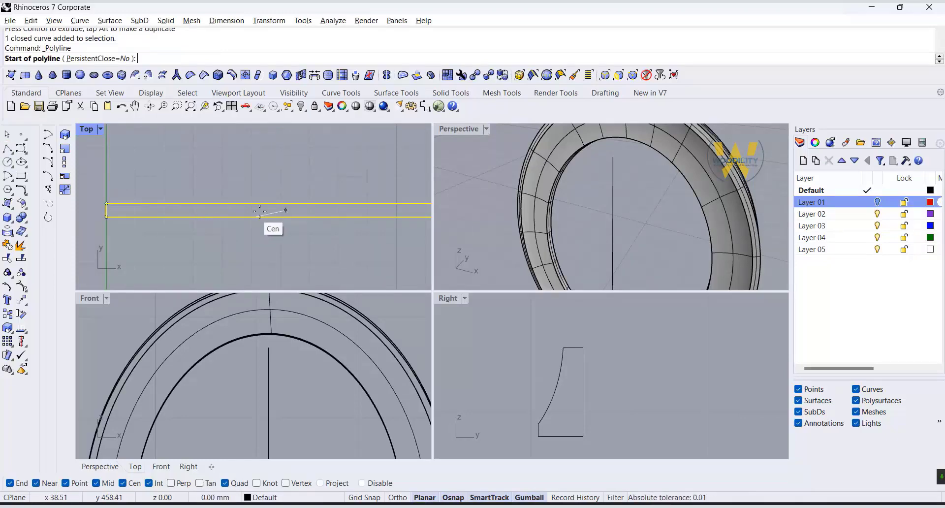
left_click(285, 203)
left_click(286, 217)
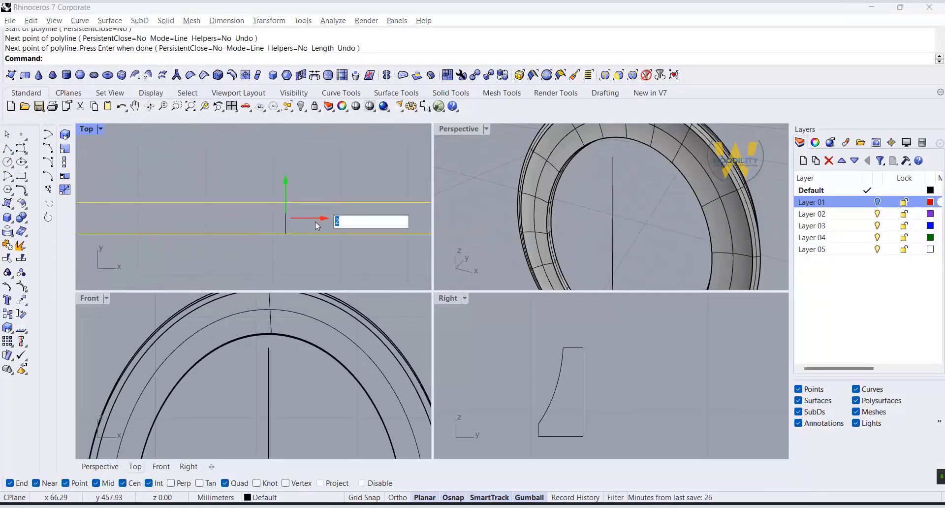
scroll(315, 222, "up", 5)
key("Return")
- Set up an array of the crossing line with 5 items in X, 1 in Y and 8 mm spacing along the outline
left_click(11, 343)
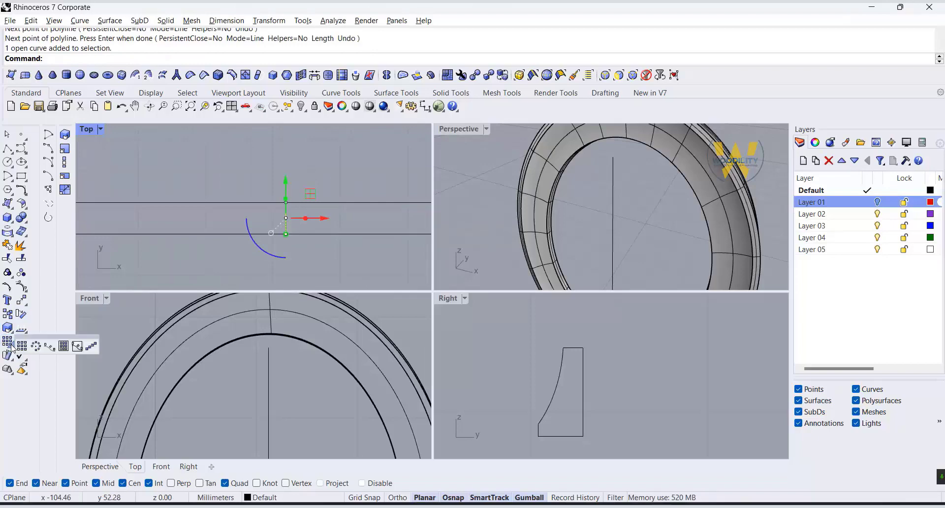
left_click(28, 345)
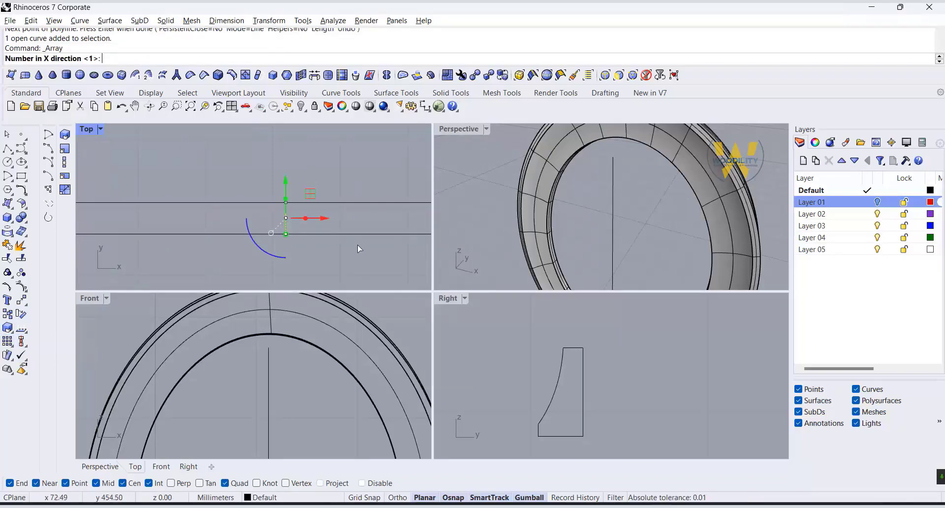
scroll(225, 245, "down", 4)
type("5")
key("Return")
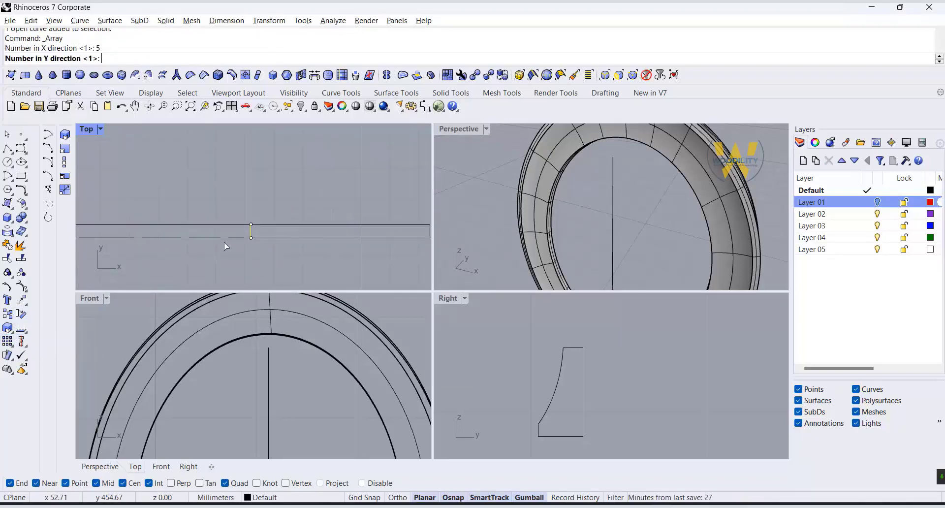
key("Return")
scroll(249, 236, "up", 5)
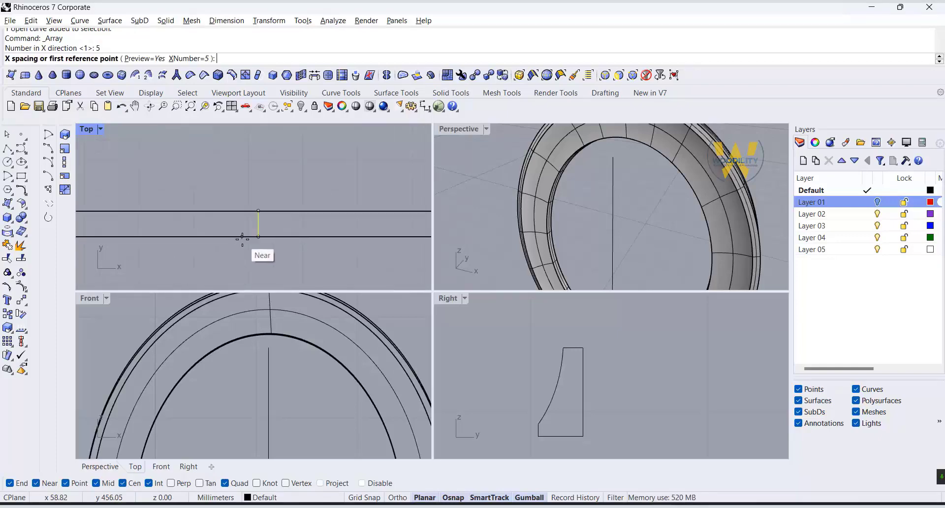
left_click(257, 243)
scroll(306, 243, "down", 5)
right_click_drag(295, 238, 209, 266)
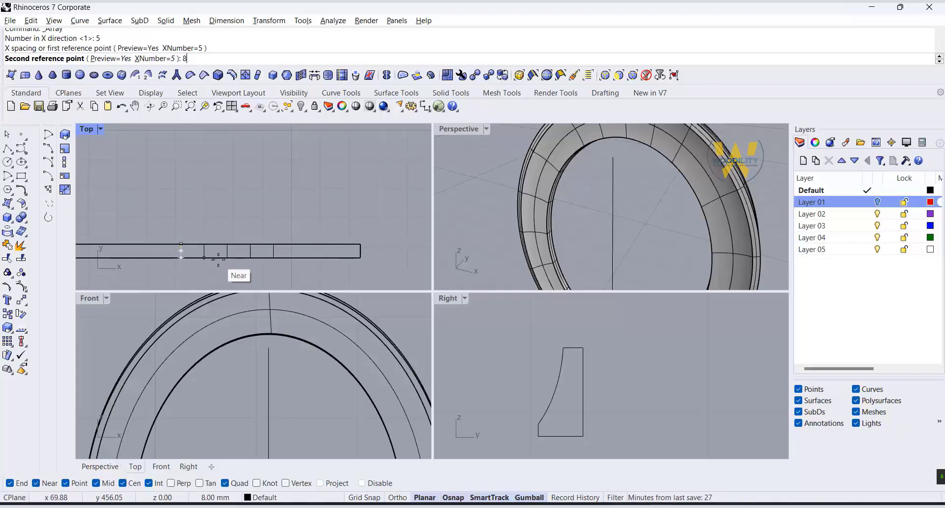
- Try 7 items for the array's X number, set it to 8 instead and accept the array
left_click(165, 59)
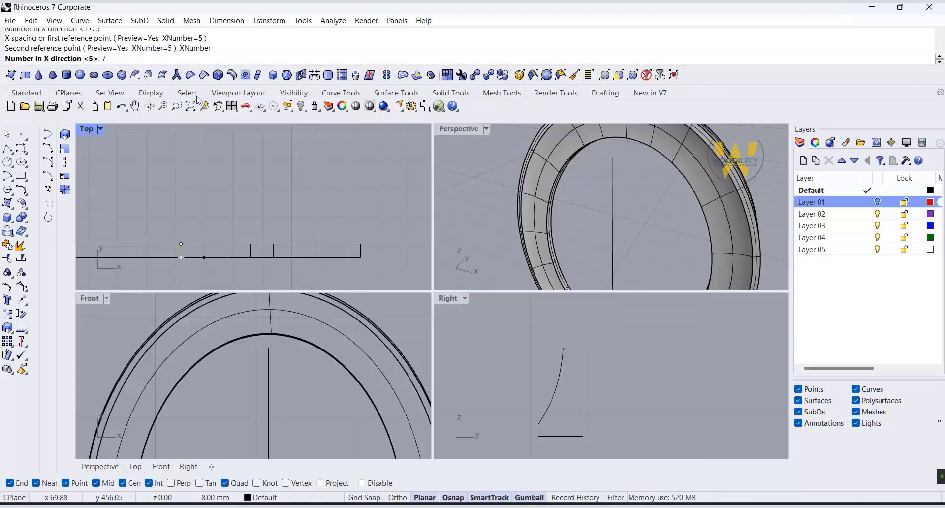
type("7")
key("Return")
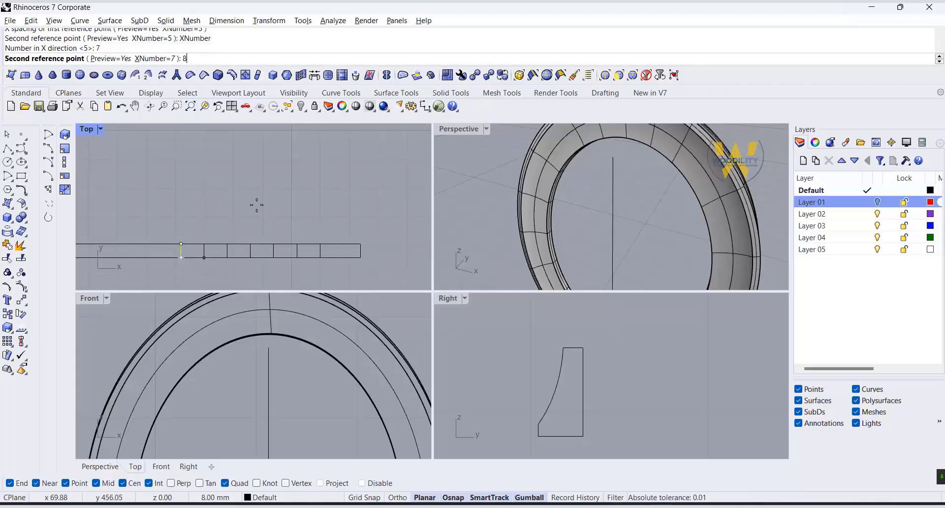
left_click(165, 59)
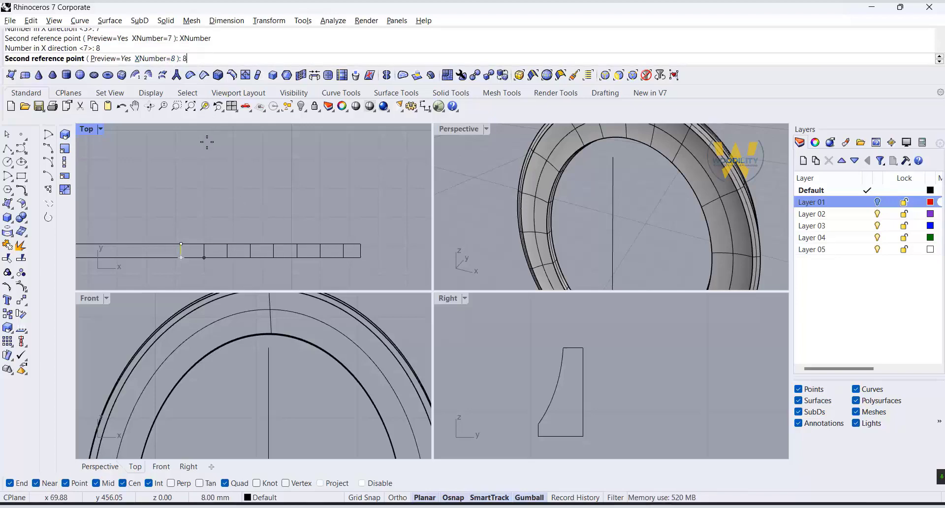
type("8")
key("Return")
key("Return")
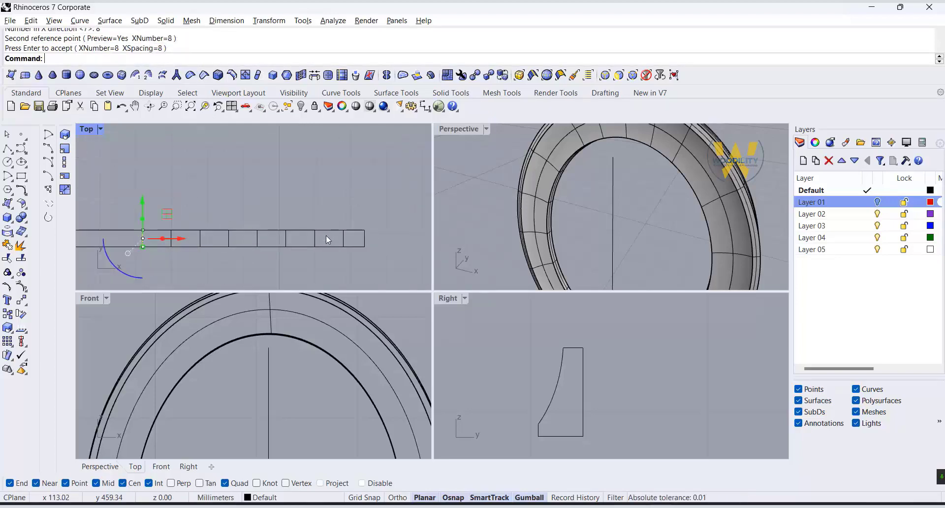
- Mirror the seven arrayed lines about the middle crossing line, keeping the originals, to divide the other half of the outline
left_click_drag(172, 231, 163, 236)
right_click_drag(159, 258, 256, 267)
type("MI")
key("Return")
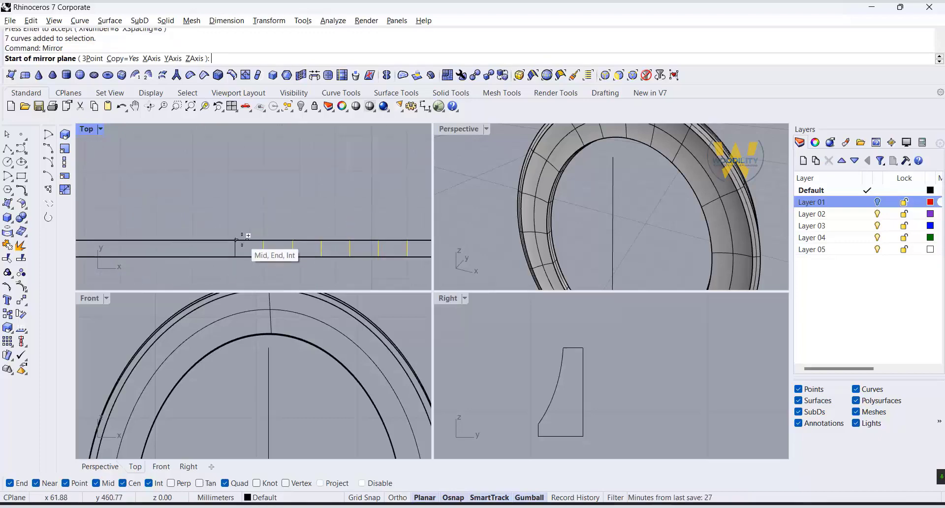
left_click(236, 239)
left_click(235, 195)
- Create a planar surface from the closed UV outline
scroll(300, 191, "down", 6)
scroll(202, 226, "up", 6)
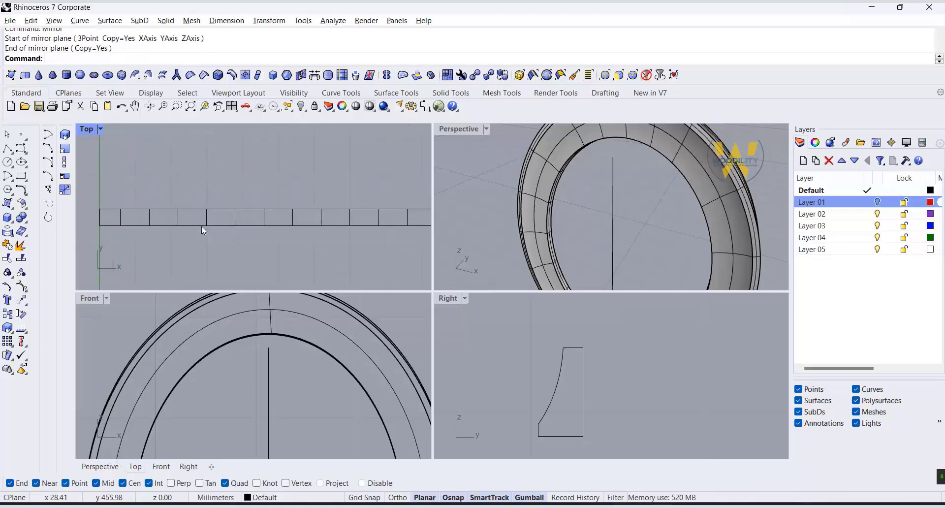
left_click(202, 226)
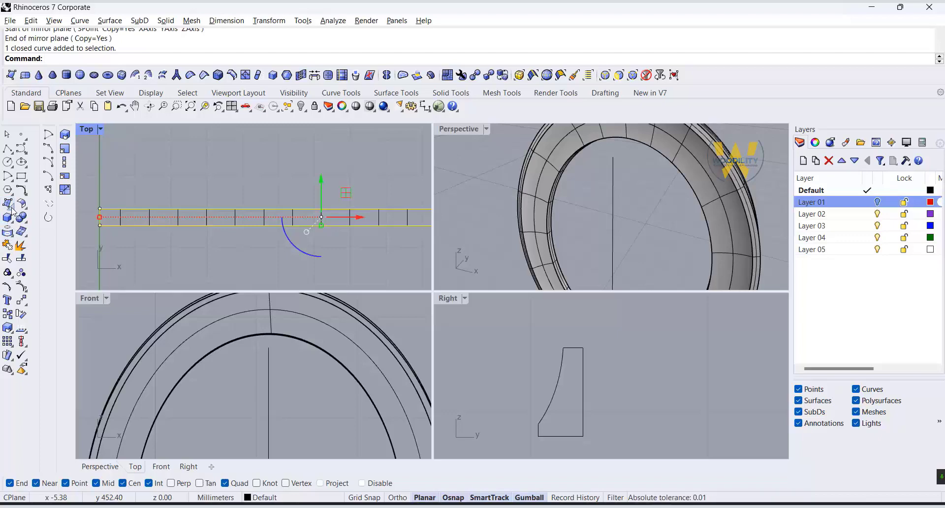
left_click(9, 205)
- Try a flat-capped pipe with start and end radius 0.2 mm along the leftmost crossing line
left_click(122, 218)
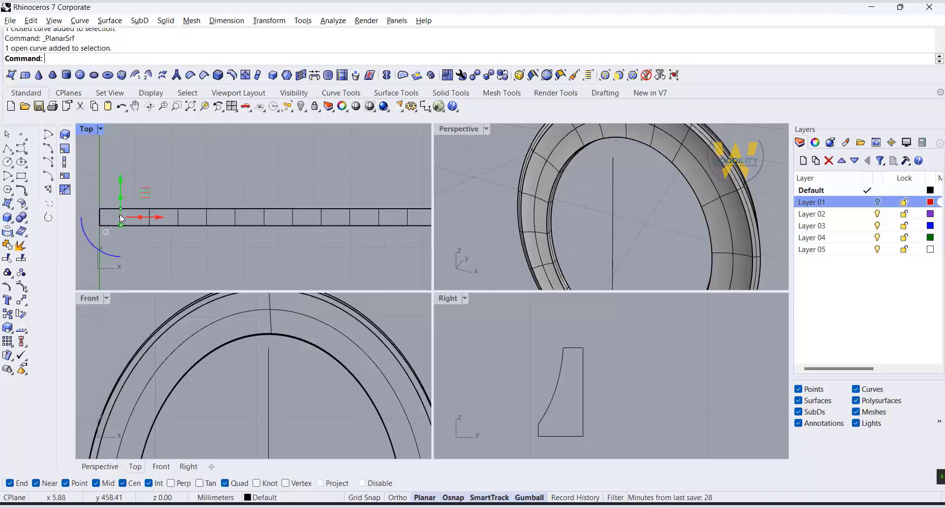
left_click(10, 218)
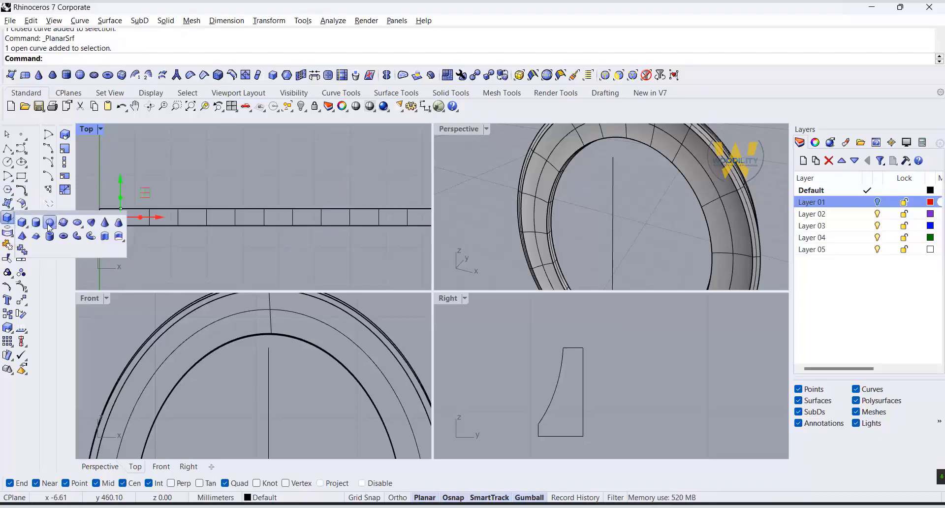
left_click(77, 236)
scroll(122, 215, "up", 5)
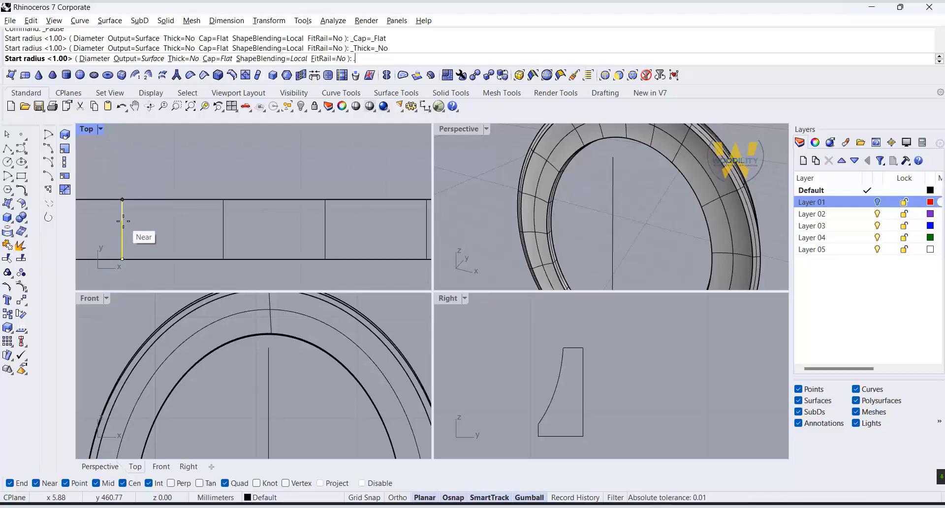
key("Return")
scroll(132, 189, "up", 10)
scroll(322, 340, "down", 20)
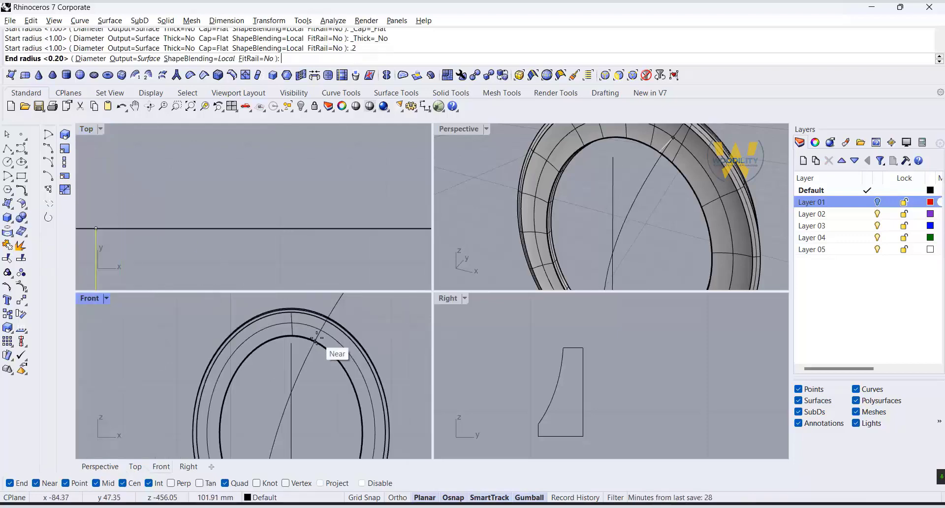
scroll(264, 353, "up", 5)
scroll(352, 341, "down", 2)
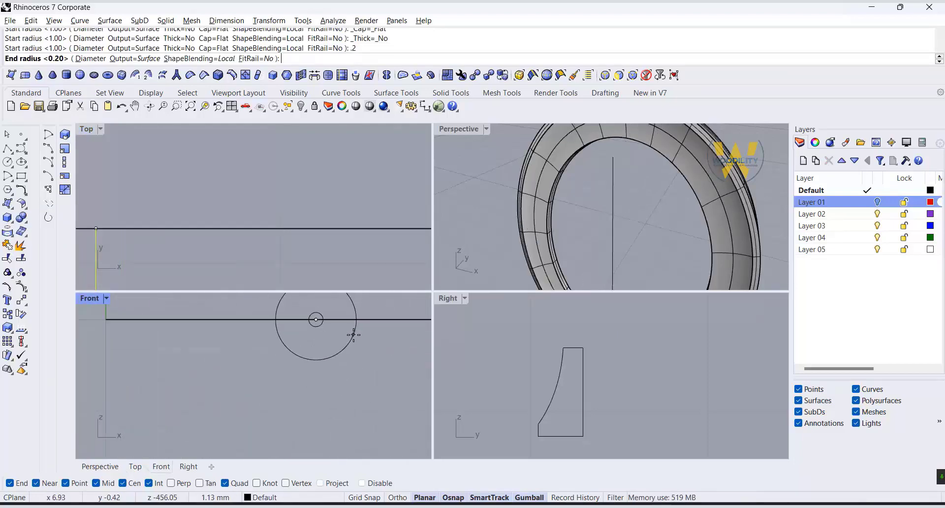
key("Return")
key("Return")
left_click(270, 251)
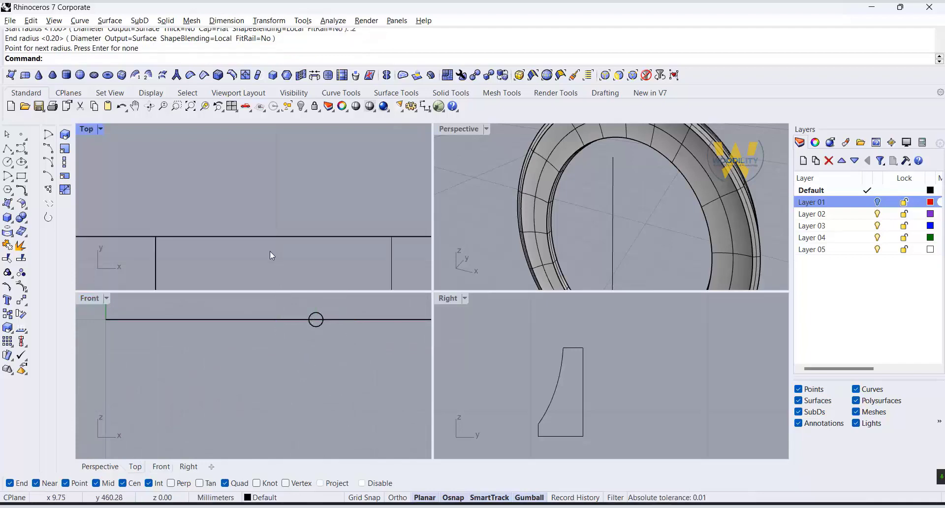
left_click(122, 105)
- Create a flat-capped pipe with start and end radius 0.5 mm along the leftmost crossing line
right_click(156, 248)
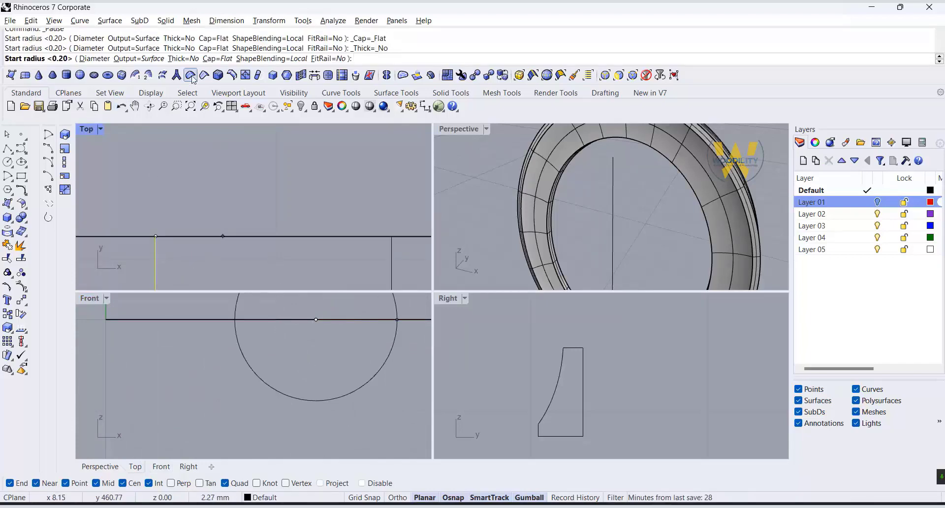
type(".5")
key("Return")
key("Return")
key("Return")
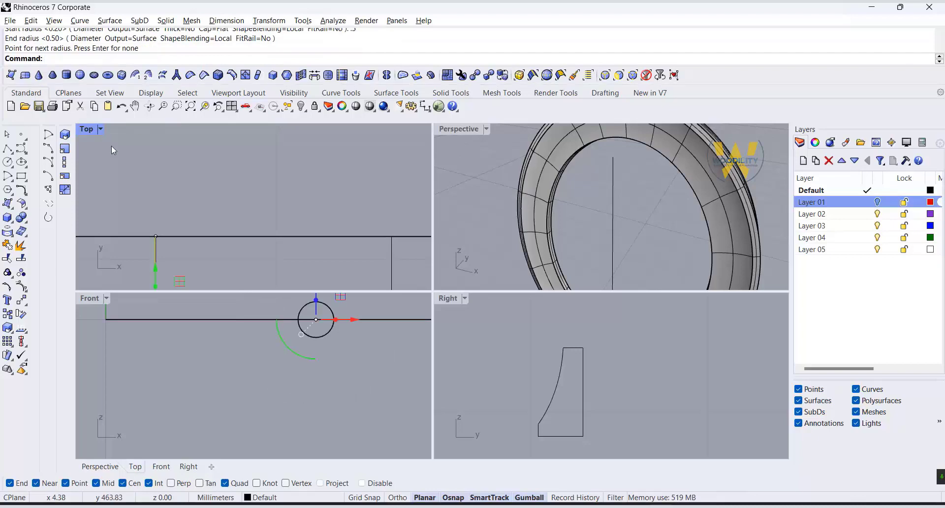
- Copy the 0.5 mm radius pipe from the leftmost crossing line onto the next four crossing lines
left_click(163, 232)
left_click(156, 220)
left_click(194, 249)
scroll(210, 205, "up", 3)
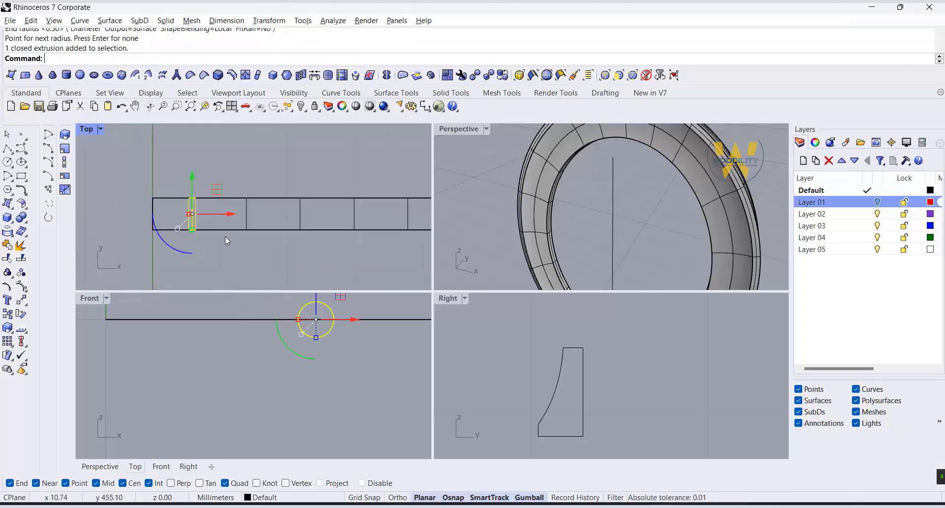
left_click(8, 313)
scroll(175, 241, "up", 3)
left_click(172, 236)
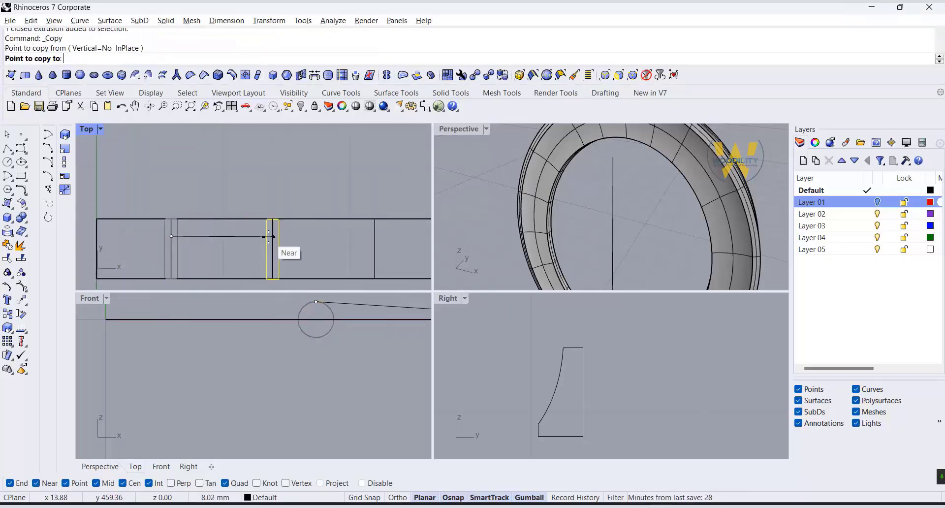
left_click(270, 238)
left_click(372, 238)
scroll(163, 238, "down", 3)
scroll(242, 248, "up", 2)
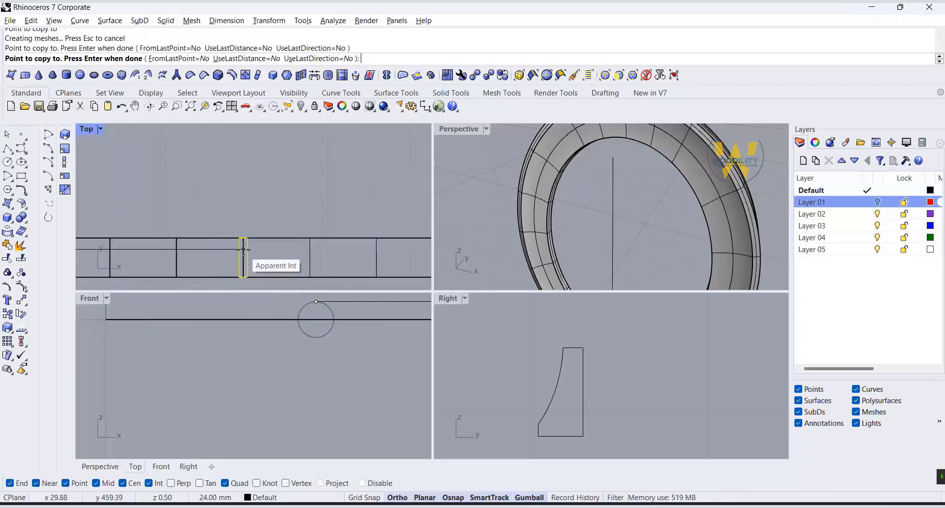
left_click(243, 249)
left_click(309, 255)
- Continue copying the pipe onto the remaining crossing lines toward the outline's far end
right_click_drag(375, 253, 204, 238)
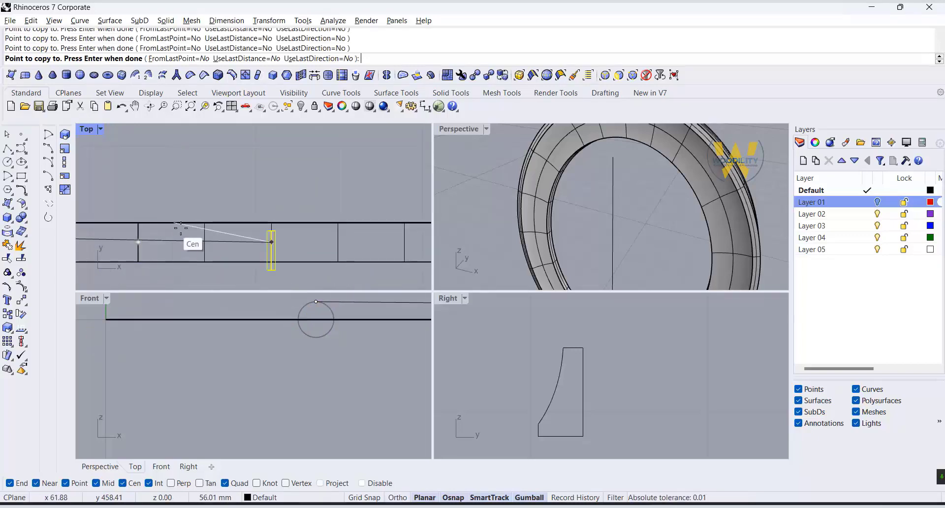
key("F8")
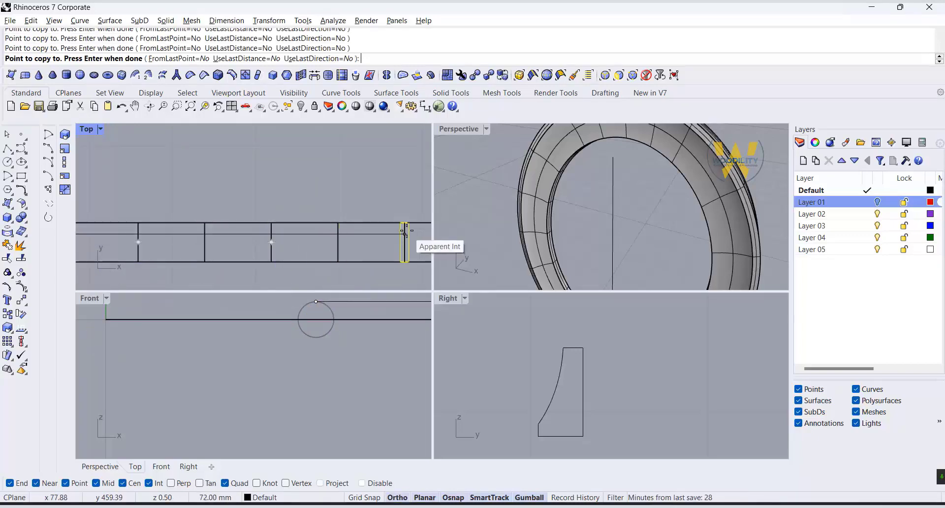
scroll(332, 260, "down", 3)
scroll(360, 255, "up", 3)
left_click(321, 238, "shift")
right_click_drag(391, 232, 247, 222)
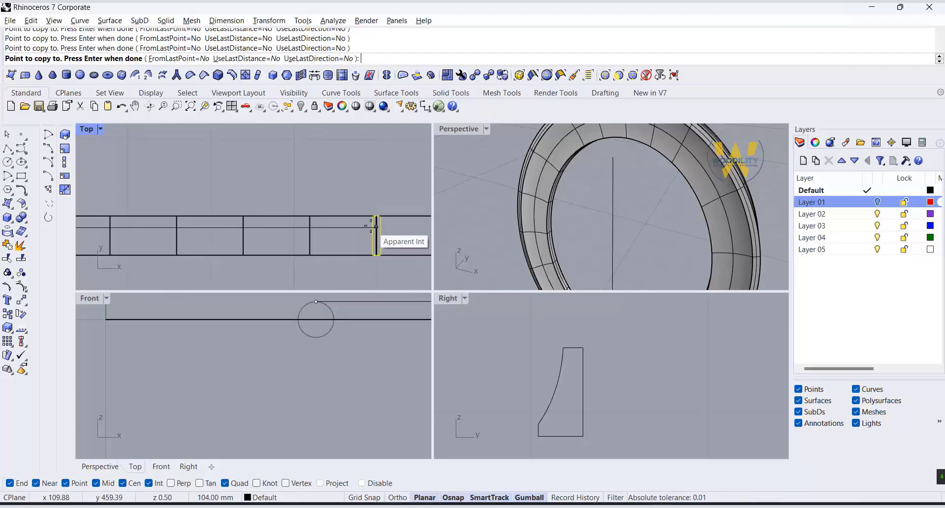
right_click_drag(310, 231, 202, 233)
key("Return")
scroll(351, 231, "down", 3)
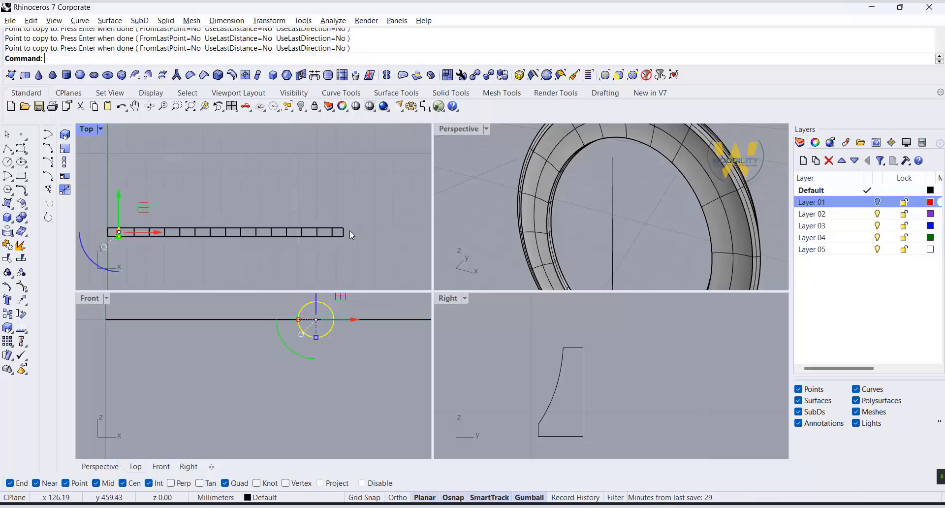
- Try a linear dimension between the outline's left end and its first crossing line
key("Escape")
double_click(87, 129)
scroll(185, 349, "up", 3)
left_click(226, 20)
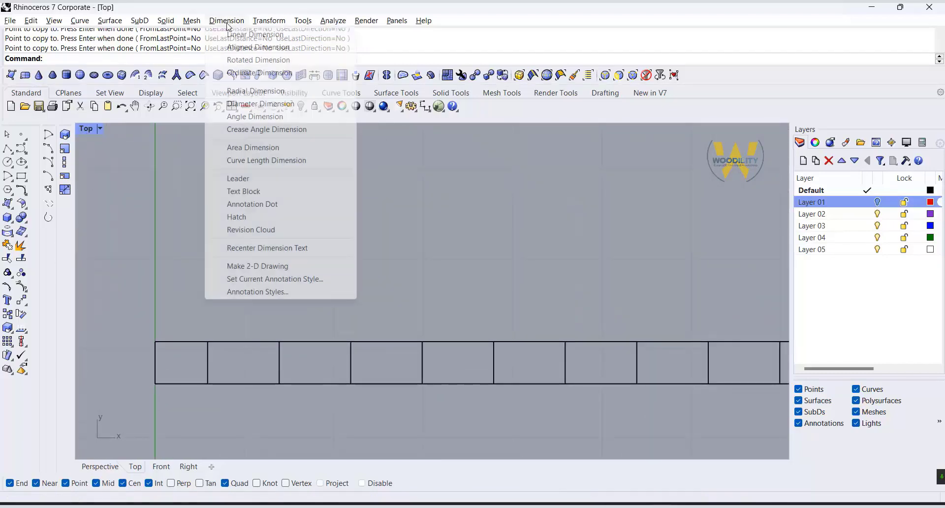
left_click(231, 30)
left_click(207, 342)
left_click(155, 342)
scroll(191, 365, "down", 15)
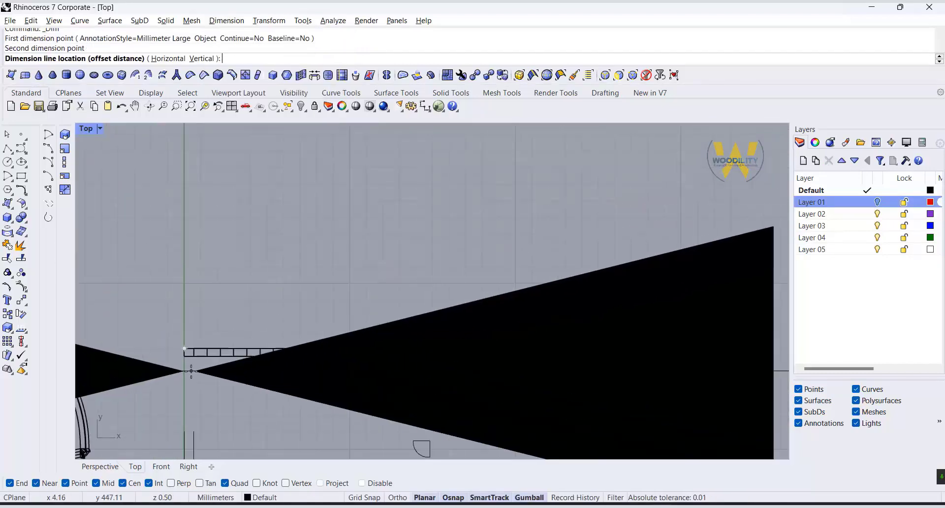
left_click(235, 294)
scroll(191, 366, "up", 8)
left_click(460, 202)
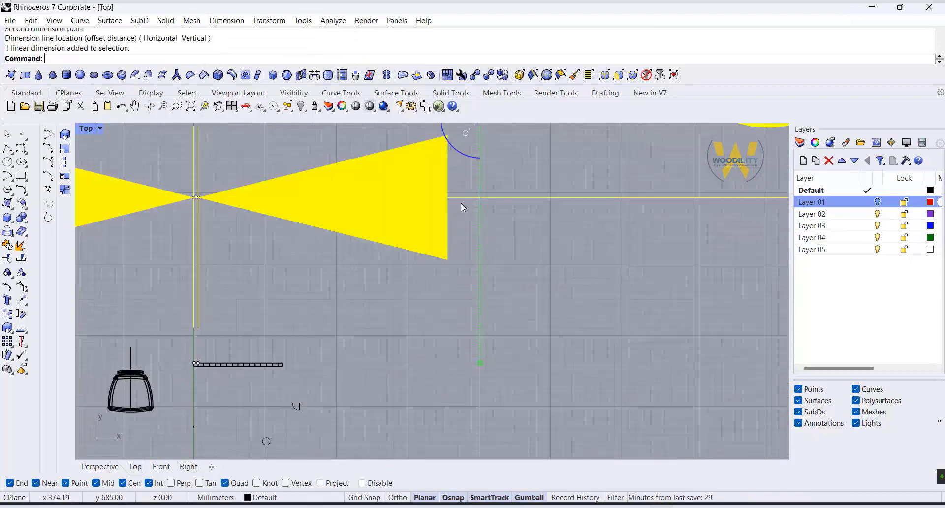
key("Delete")
scroll(194, 364, "up", 5)
double_click(85, 129)
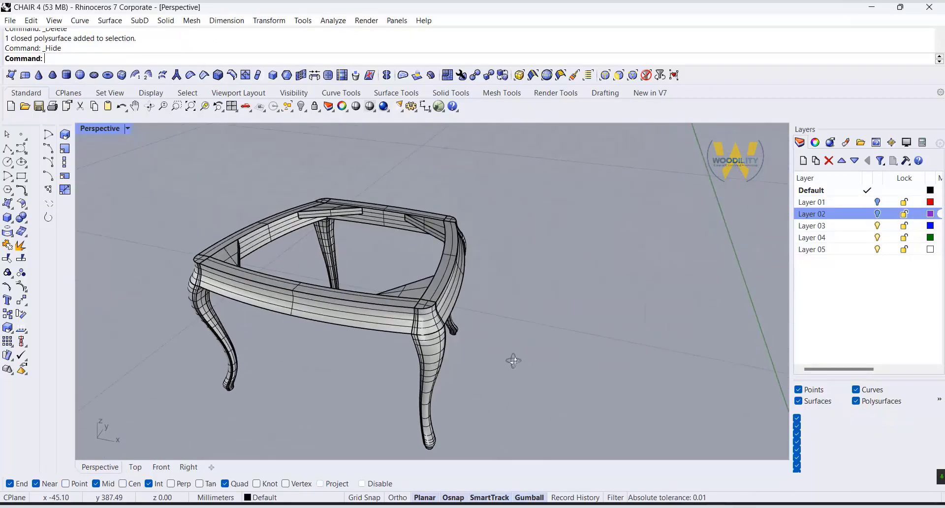
- Extract a U-direction isocurve running lengthwise along the front seat rail's curved outer face
scroll(382, 321, "up", 5)
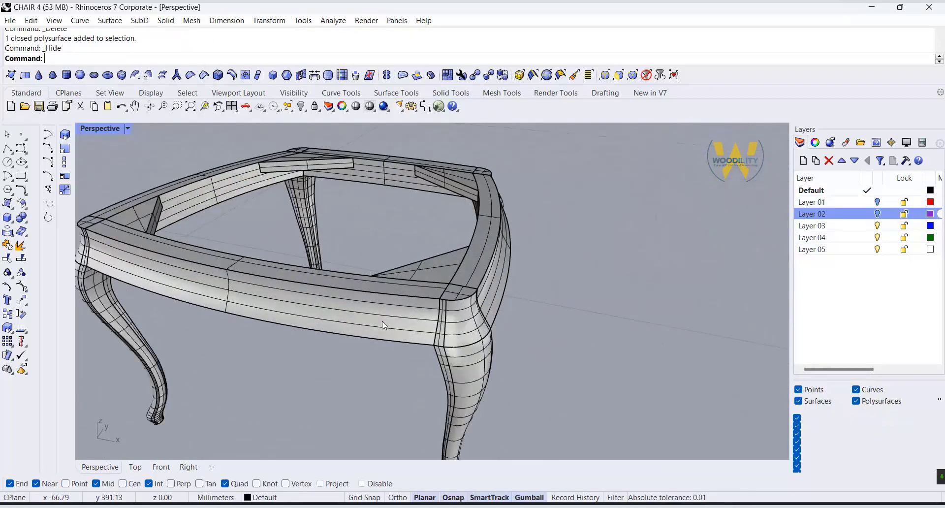
left_click(11, 234)
left_click(92, 237)
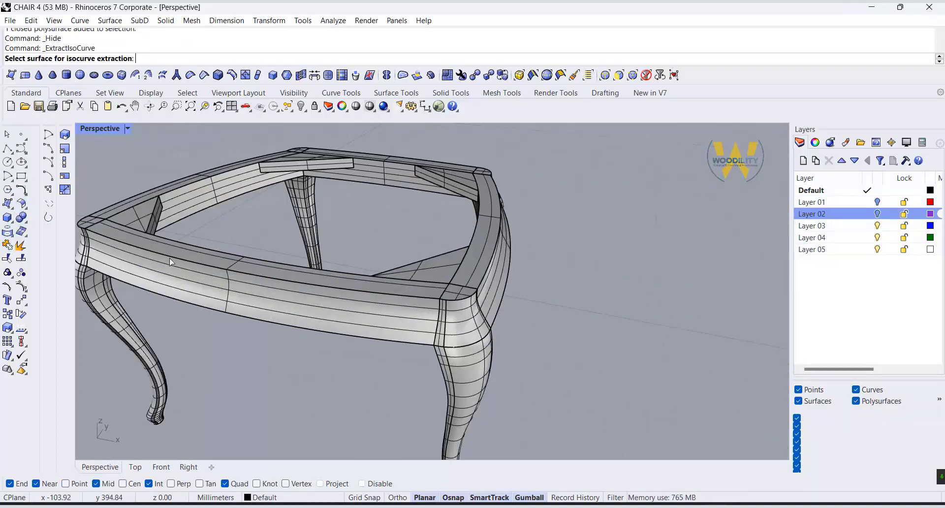
scroll(426, 323, "up", 4)
left_click(279, 291)
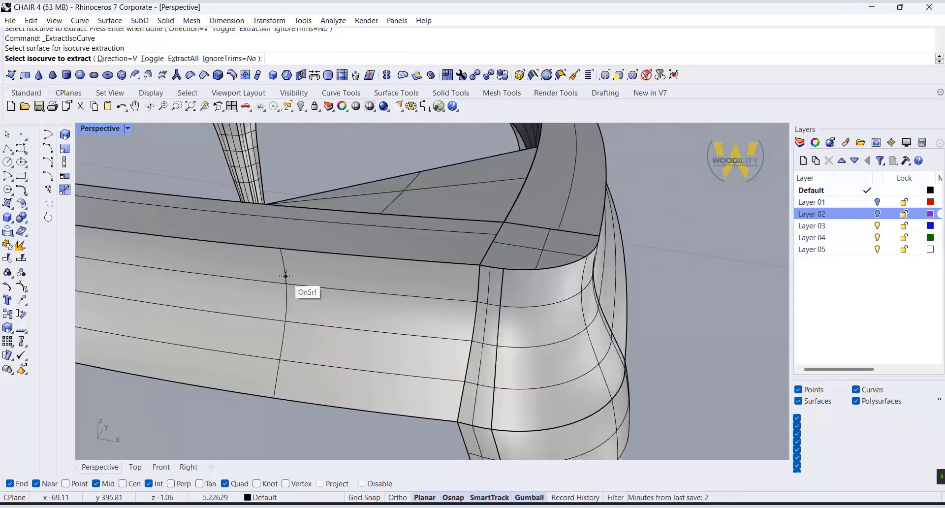
left_click(117, 58)
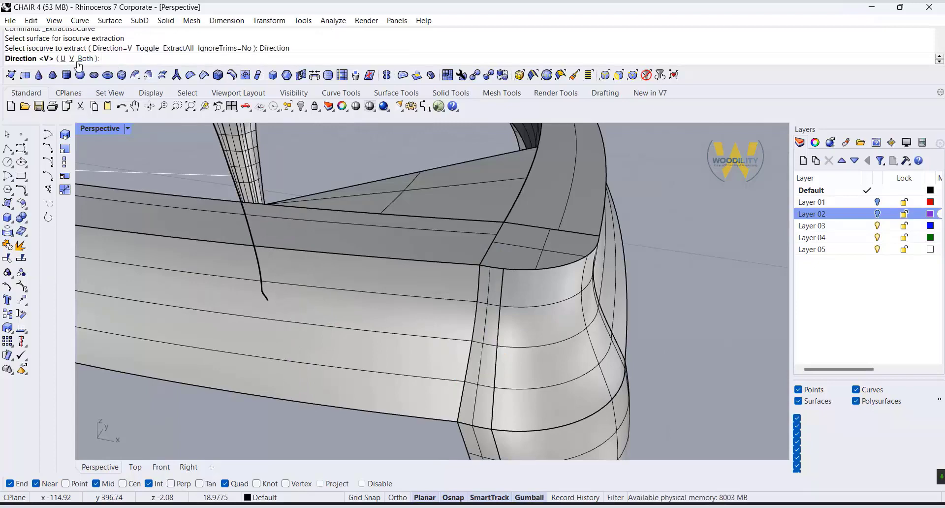
left_click(59, 58)
left_click(473, 341)
key("Return")
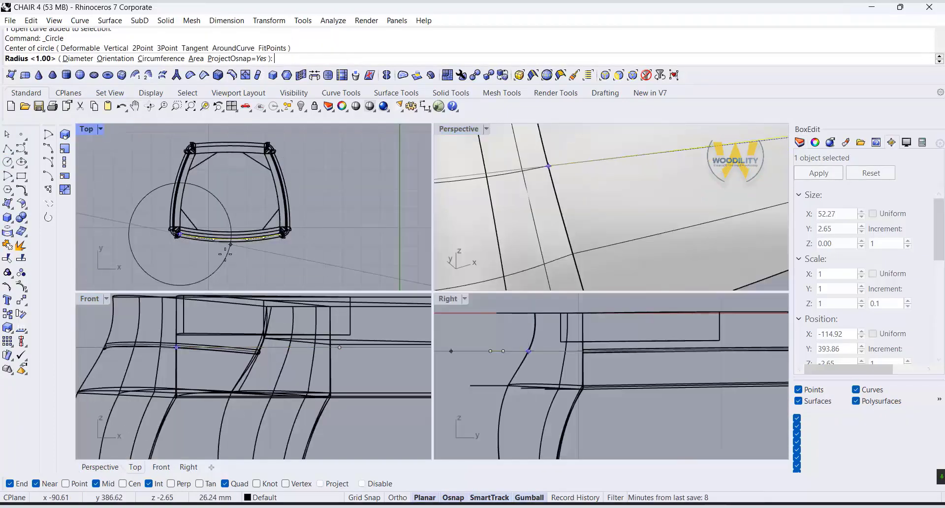
- Draw a circle of radius 0.12 mm in the Right view, centred on the extracted isocurve's end
scroll(521, 356, "up", 3)
type(".2")
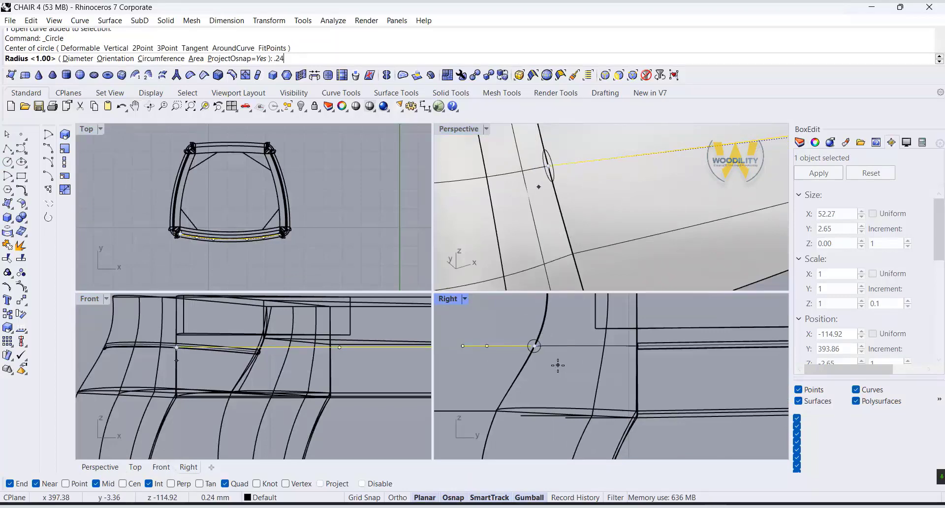
key("BackSpace")
type("12")
key("Return")
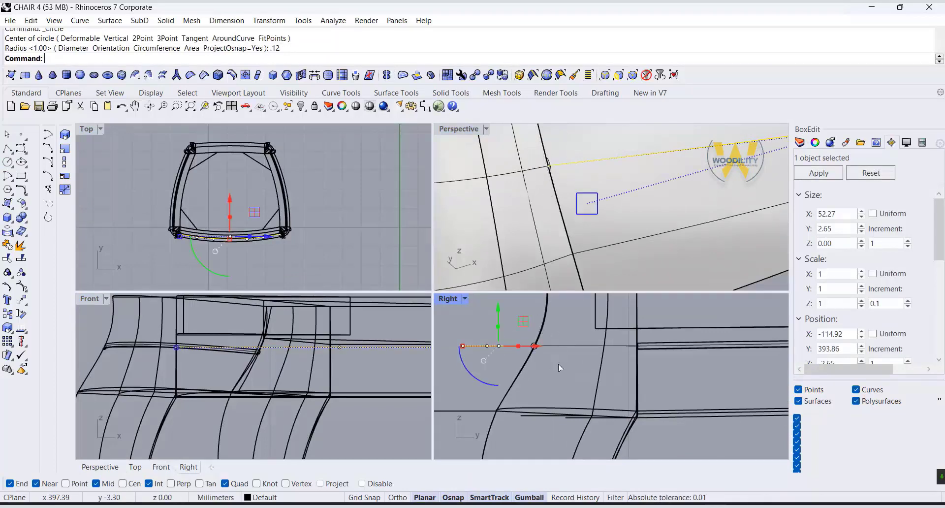
- Sweep the small circle along the extracted isocurve with a one-rail sweep
double_click(465, 132)
scroll(428, 205, "up", 5)
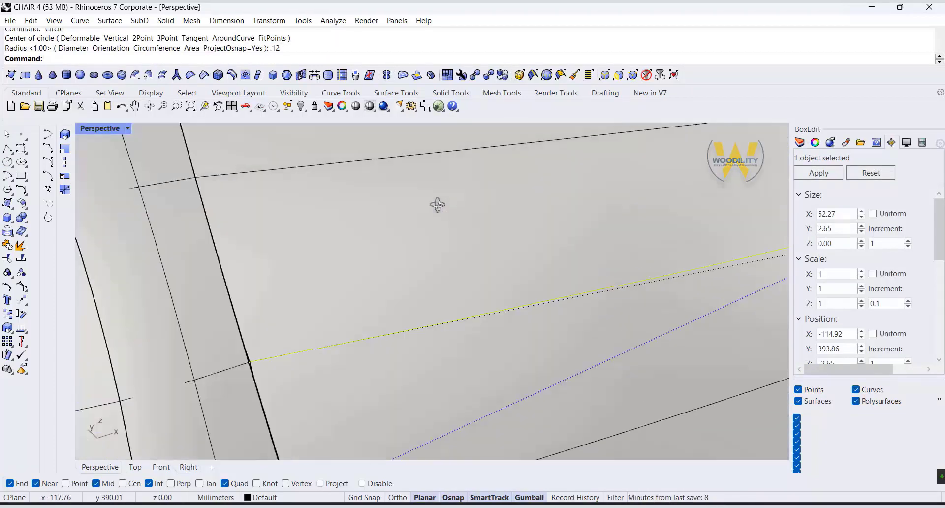
left_click(109, 21)
left_click(129, 63)
left_click(252, 365)
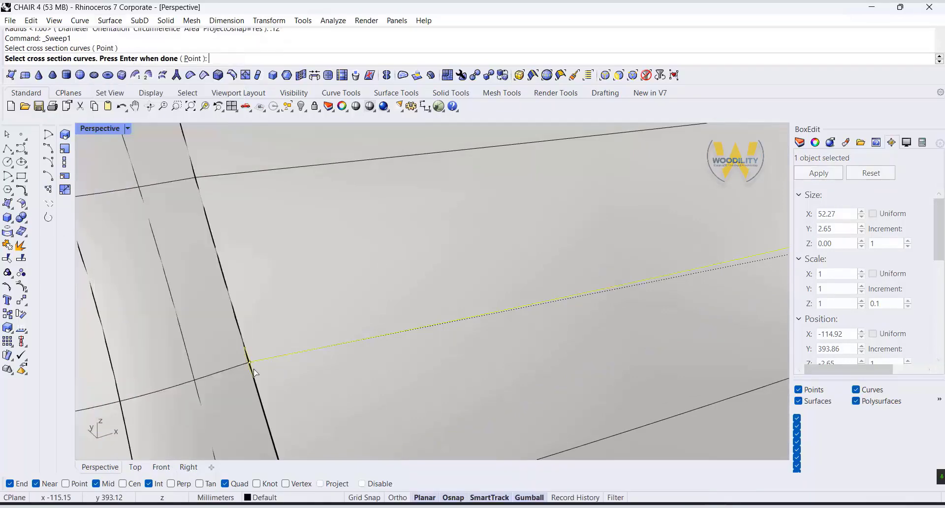
right_click(281, 387)
right_click(283, 387)
left_click(656, 376)
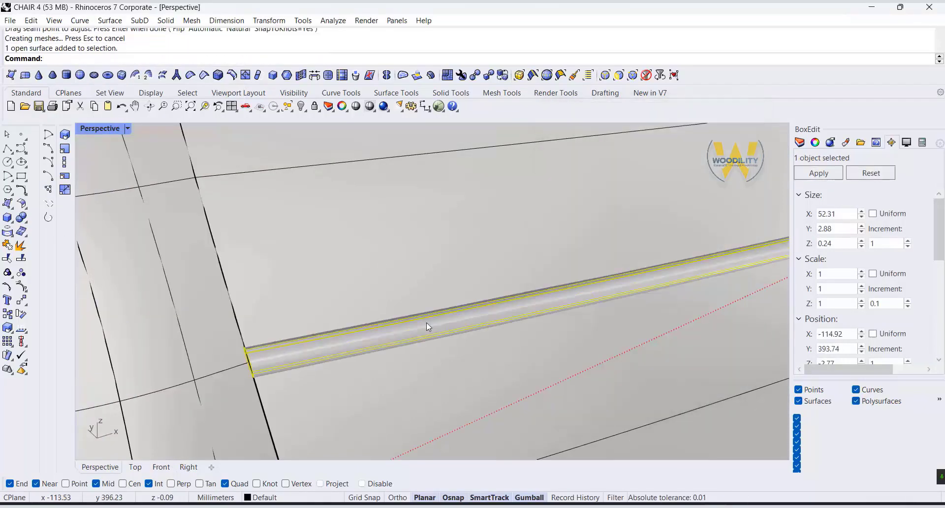
- Cap the swept tube's open ends and subtract it from the front seat rail to cut a groove
left_click(25, 221)
left_click(37, 236)
left_click(327, 257)
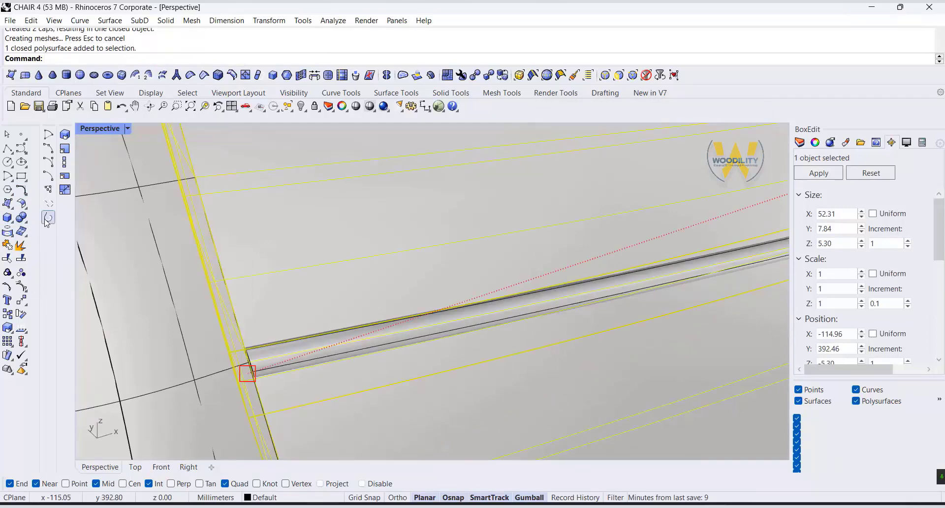
left_click(26, 221)
left_click(49, 222)
left_click(291, 362)
right_click(290, 356)
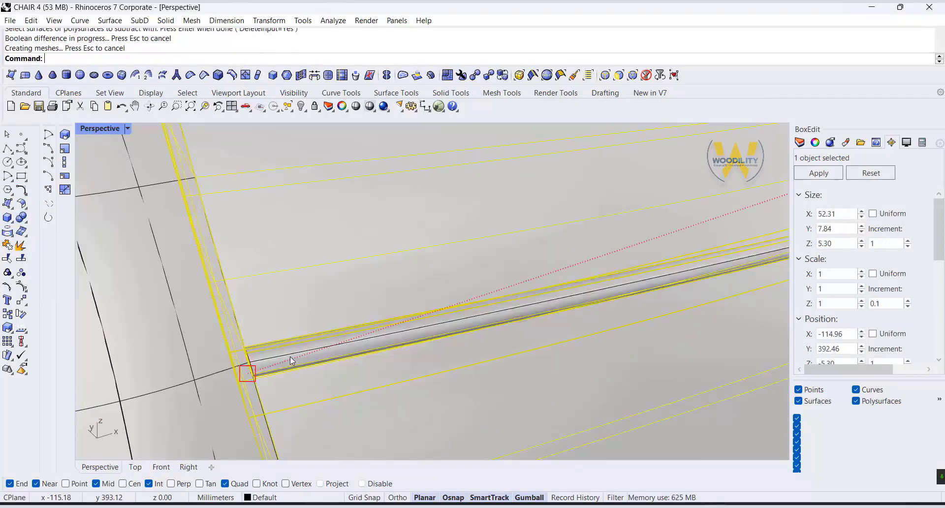
- Duplicate the upper outer edges of the four seat rails and isolate the resulting curves
scroll(355, 423, "down", 10)
scroll(356, 419, "down", 5)
right_click_drag(356, 419, 234, 237)
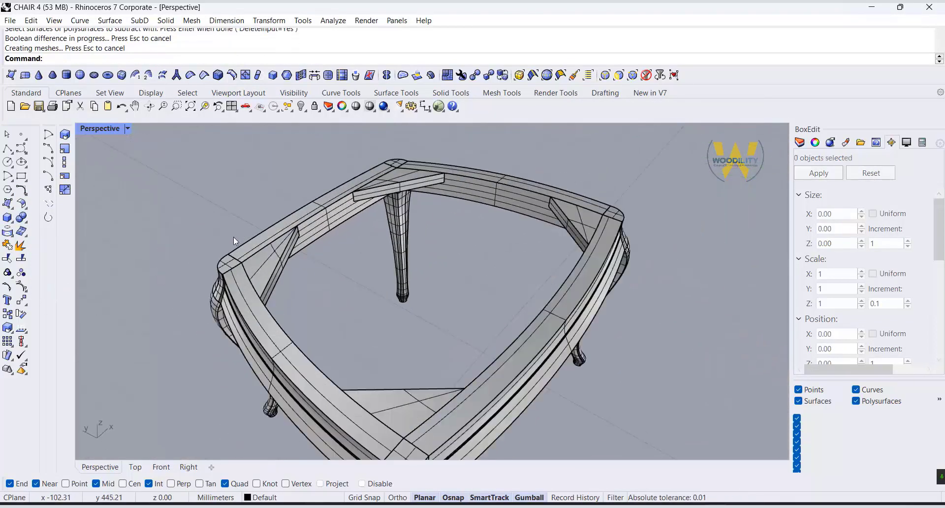
left_click(12, 236)
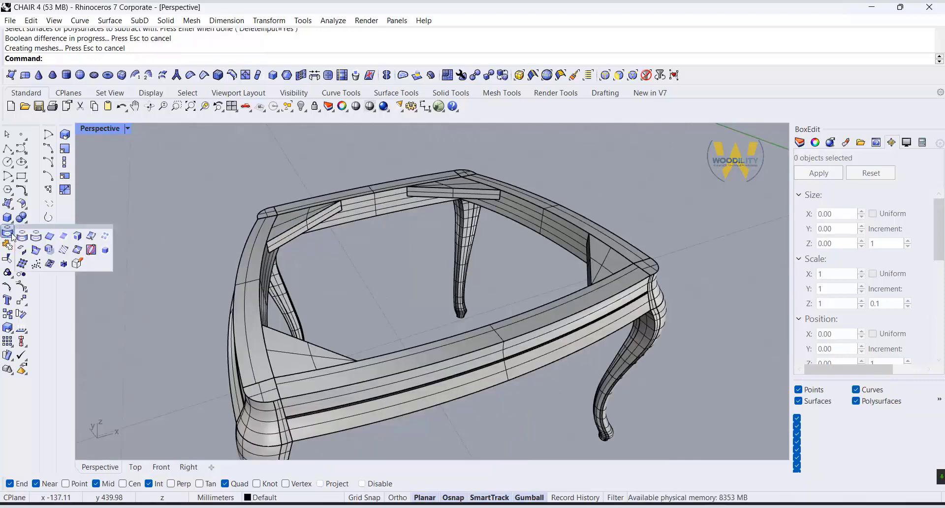
left_click(53, 239)
right_click_drag(344, 295, 287, 232)
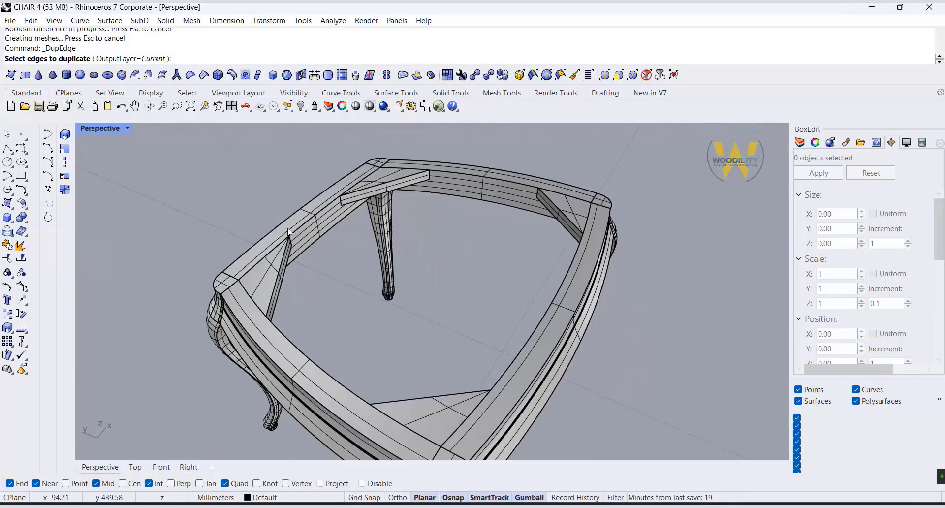
left_click(287, 231)
left_click(268, 334)
right_click_drag(519, 423, 566, 305)
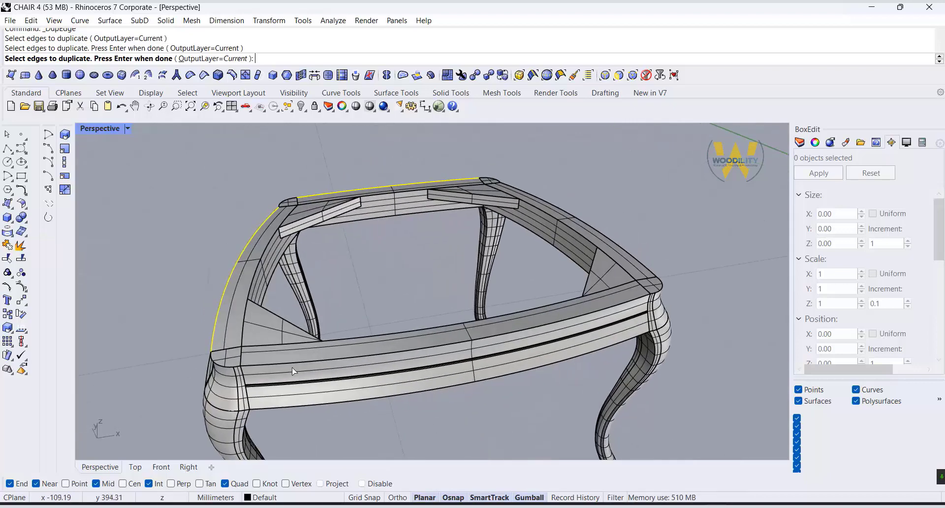
key("Return")
middle_click(676, 235)
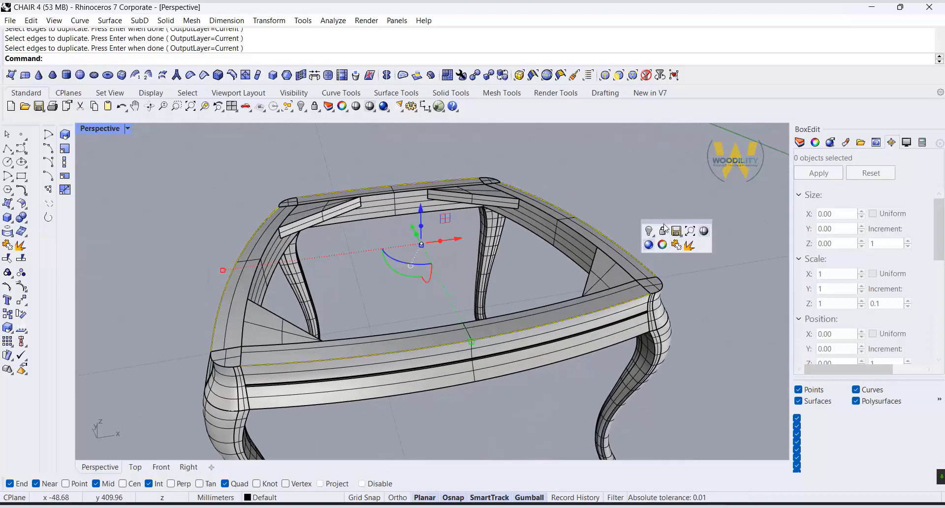
left_click(689, 245)
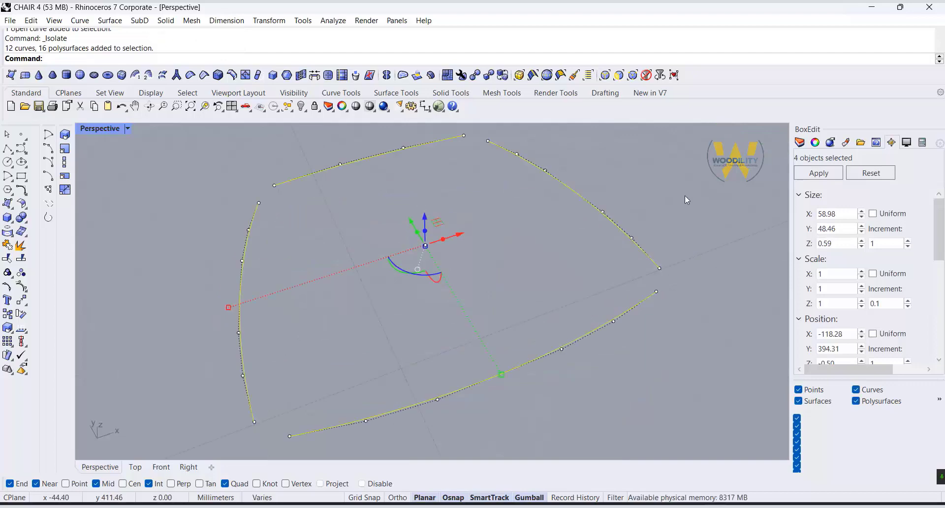
- Scale the front rail curve symmetrically along X in the Top view to about 60.7 mm wide
double_click(88, 129)
left_click(322, 229)
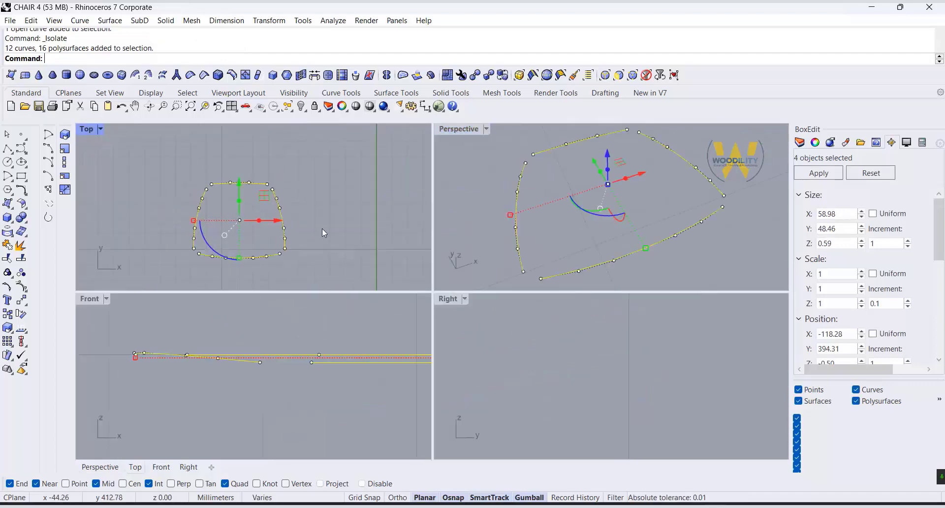
left_click(230, 258)
scroll(246, 270, "up", 1)
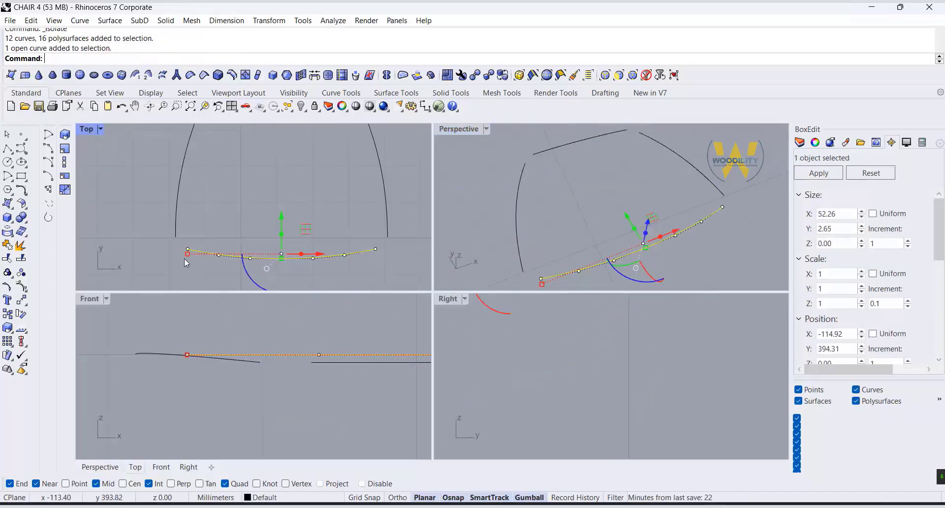
left_click_drag(181, 251, 173, 253)
left_click(349, 249)
left_click(347, 252)
type("Ext")
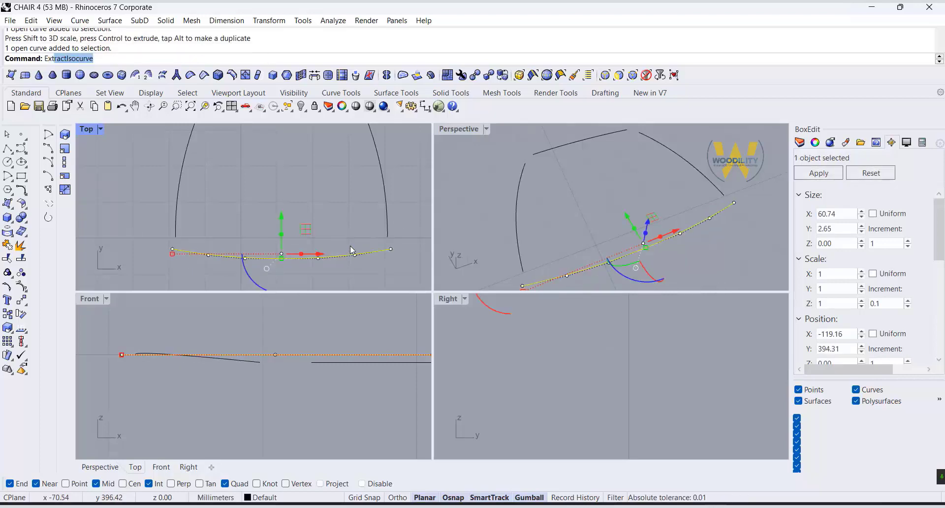
key("Return")
key("Escape")
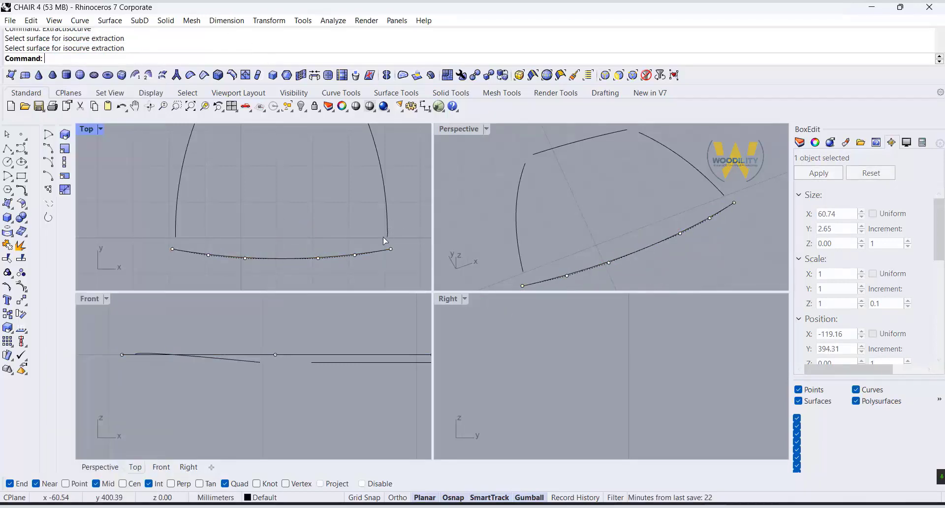
- Extend both side rail curves forward past the front rail curve in the Top view
left_click(353, 257)
type("Extend")
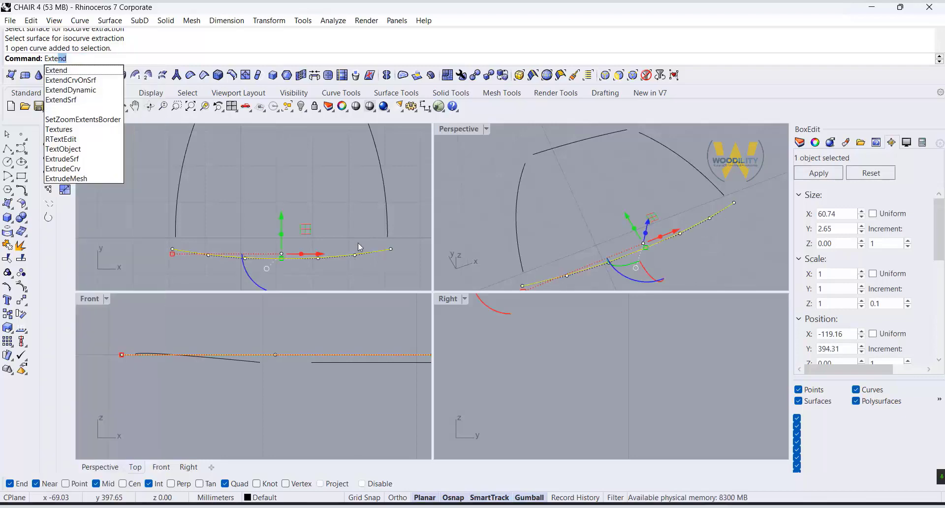
key("Return")
left_click(388, 248)
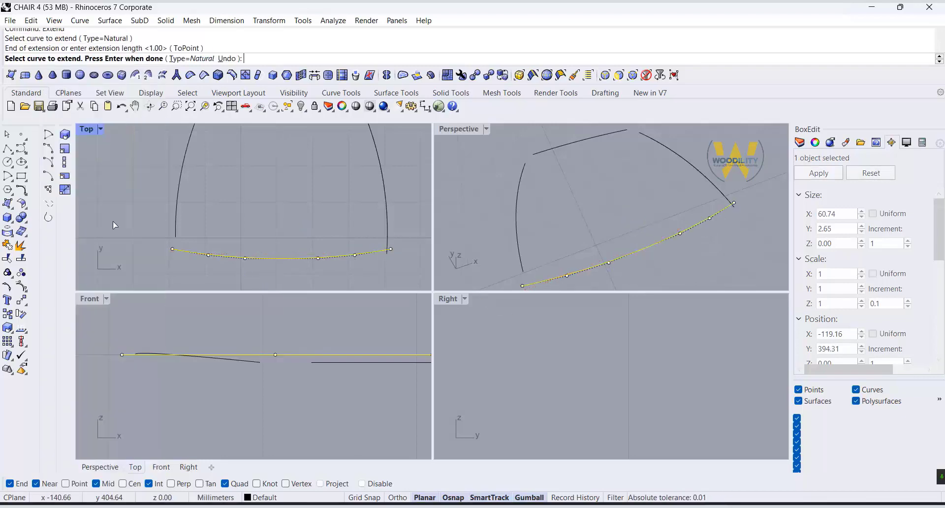
left_click(176, 224)
left_click(180, 261)
right_click(239, 217)
- Scale the rear rail curve symmetrically along X in the Top view to about 46.6 mm wide
scroll(240, 214, "down", 5)
right_click_drag(249, 138, 238, 190)
scroll(237, 190, "up", 5)
left_click(238, 180)
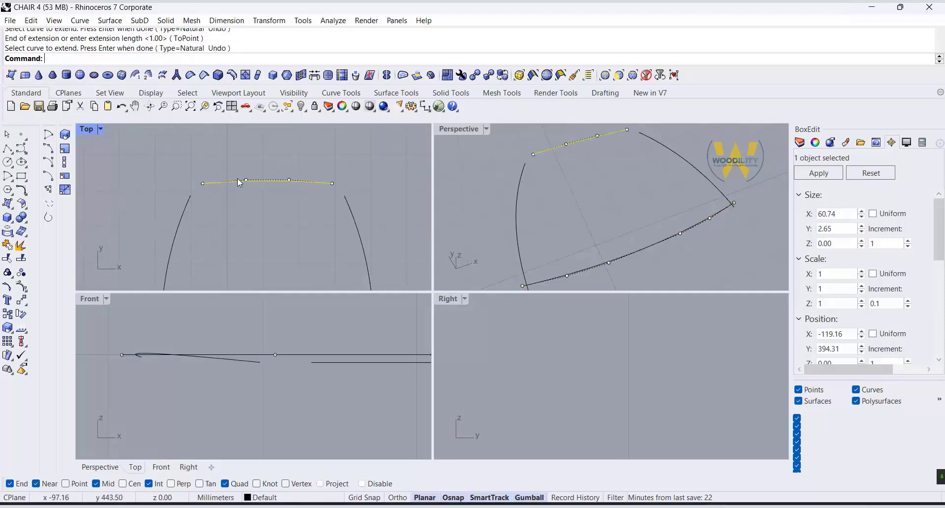
left_click_drag(203, 183, 184, 192)
left_click(268, 199)
- Extend the rear ends of both side rail curves past the rear rail curve
left_click(268, 181)
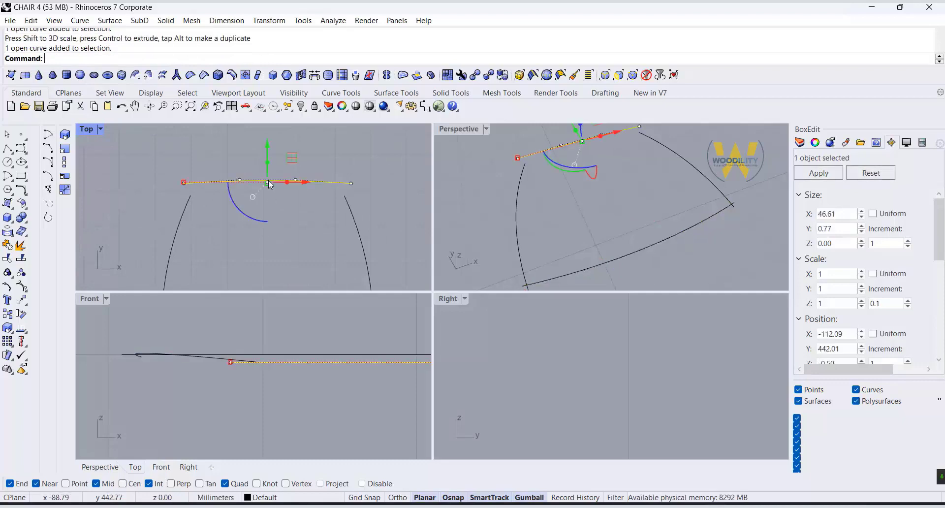
key("Return")
left_click(345, 198)
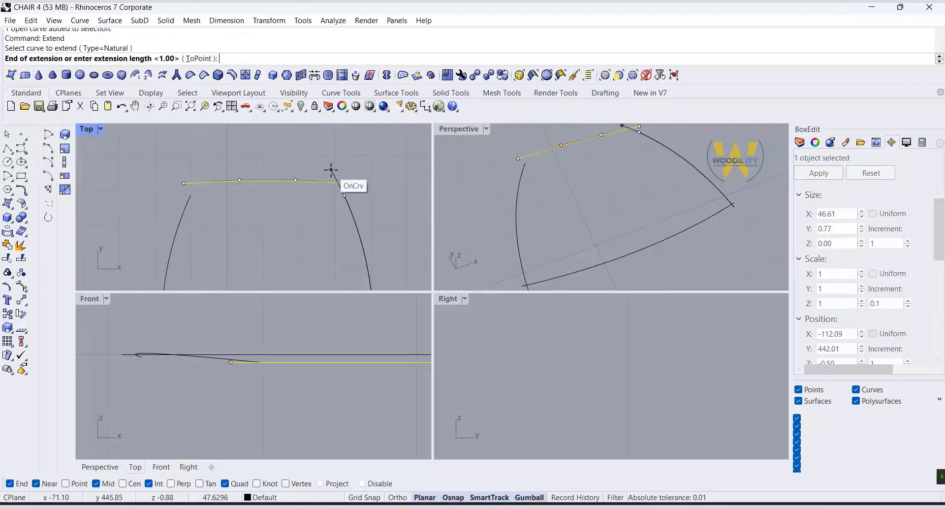
left_click(331, 169)
left_click(189, 198)
left_click(205, 165)
right_click(250, 155)
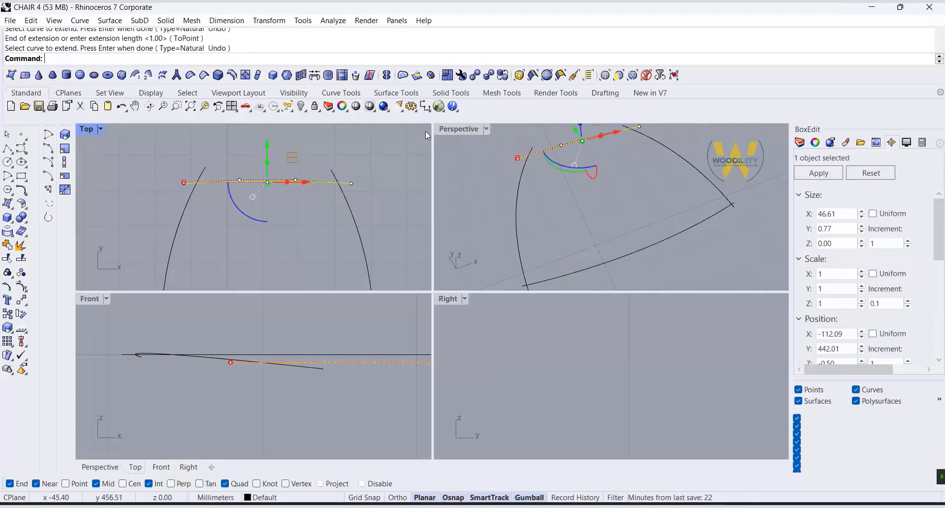
- Trim the overhanging ends of all four rail curves where they cross at the corners
scroll(371, 157, "down", 3)
left_click(370, 158)
left_click_drag(371, 152, 185, 267)
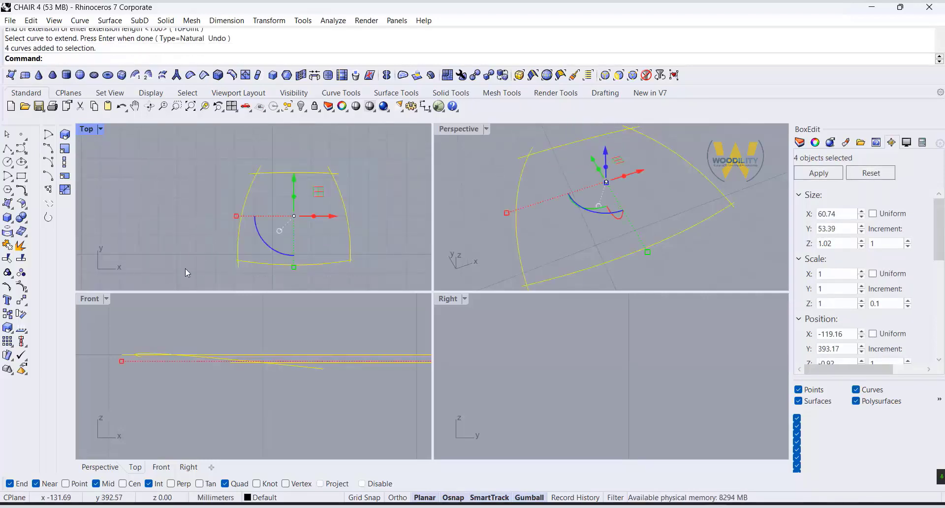
left_click(8, 258)
left_click(238, 253)
left_click(346, 268)
scroll(345, 265, "up", 2)
left_click(339, 246)
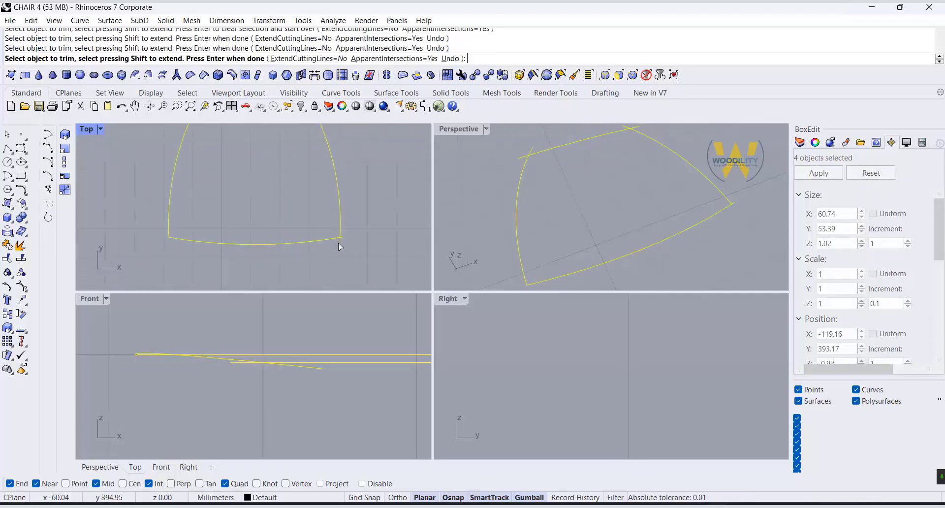
scroll(342, 256, "down", 4)
scroll(332, 197, "up", 5)
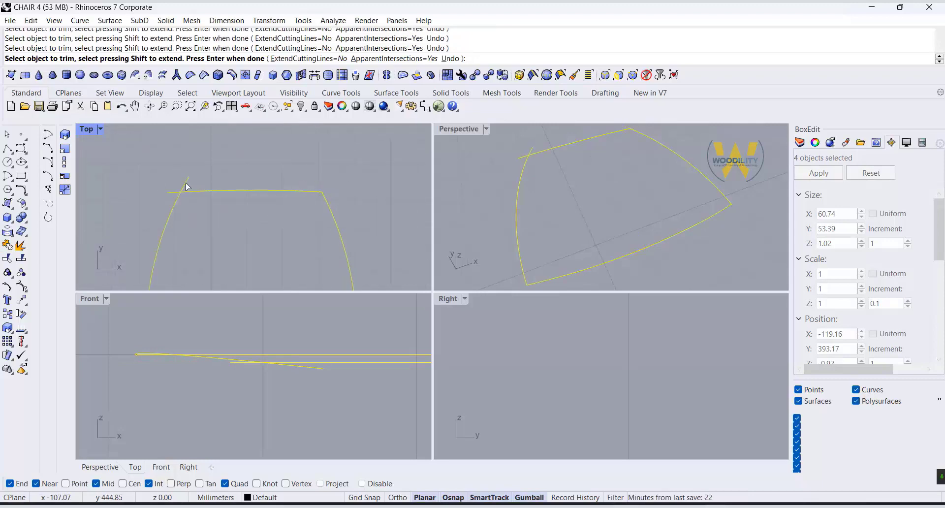
key("Return")
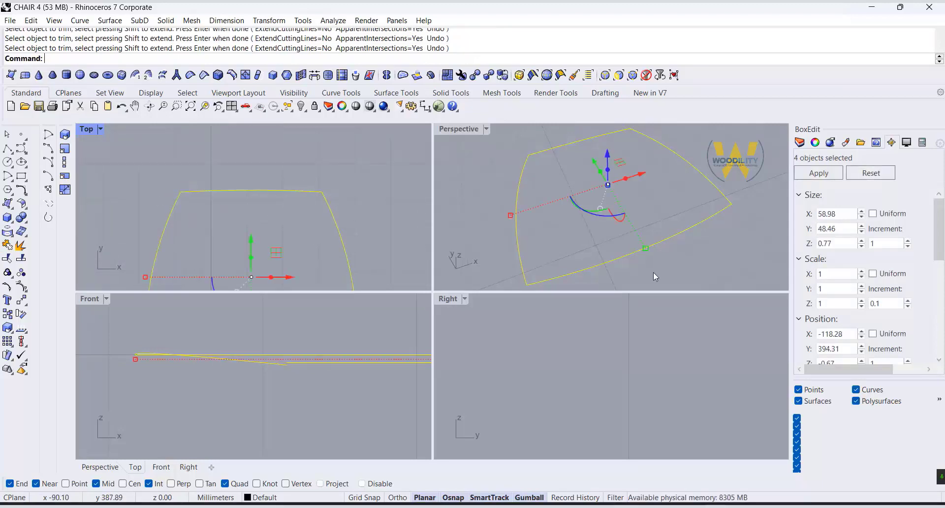
- Move the front rail curve onto the rear rail curve so both share the same height
scroll(223, 375, "down", 2)
type("e")
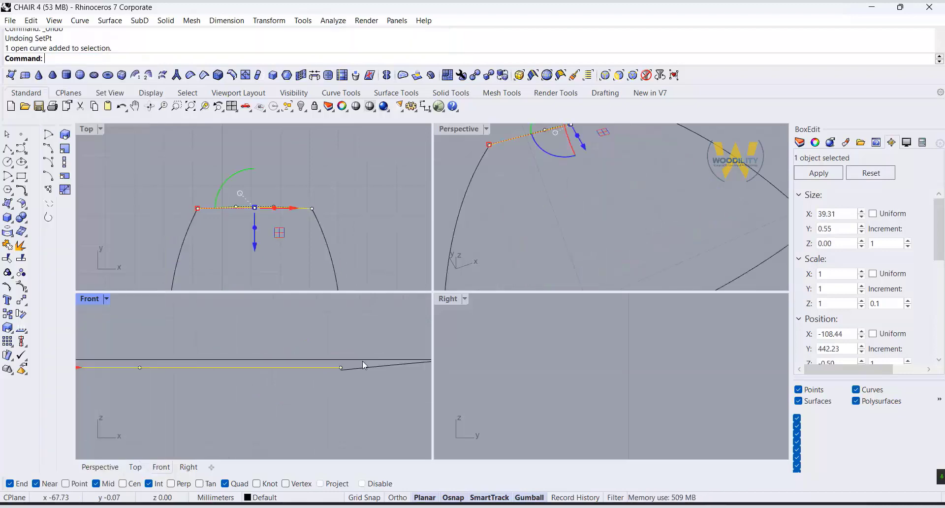
left_click(362, 360)
left_click(22, 299)
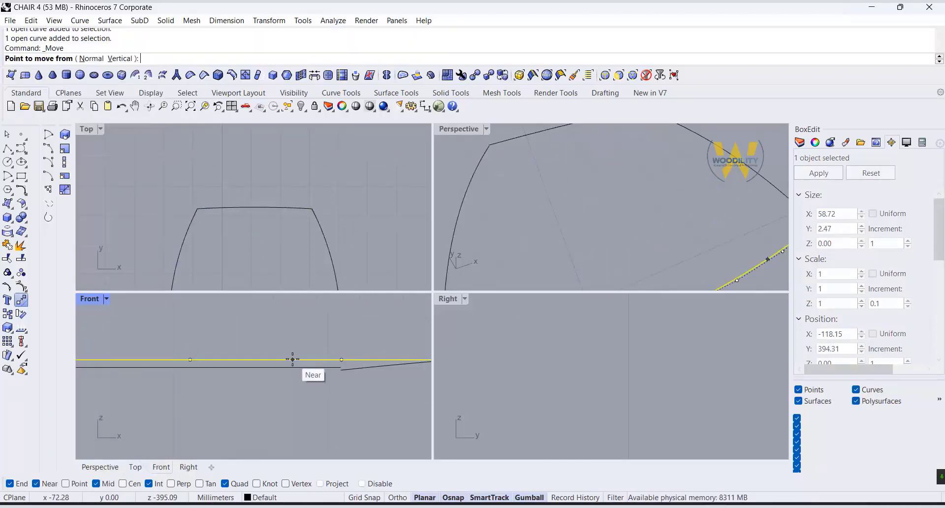
left_click(295, 359)
left_click(291, 367)
key("Escape")
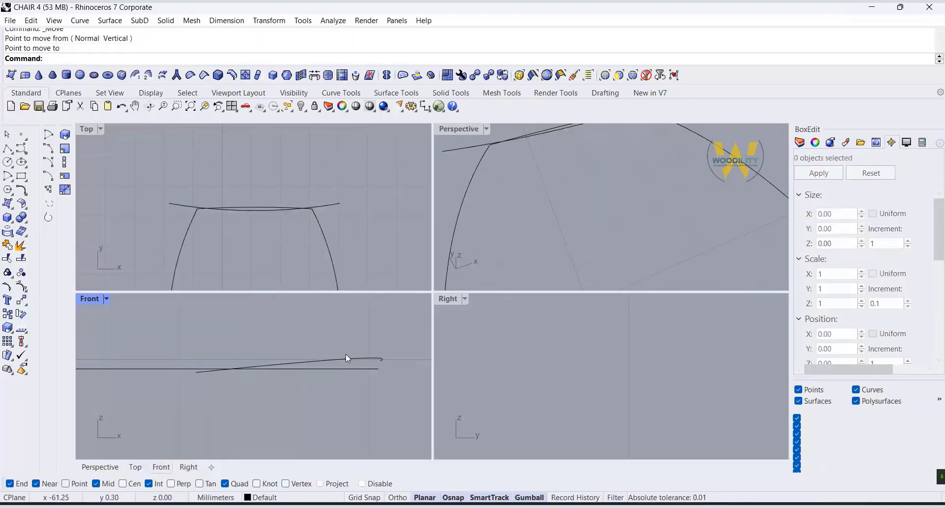
- Flatten the side rail curve on the positive X side to the rear curve's height using SetPt with only Set Z
type("Est")
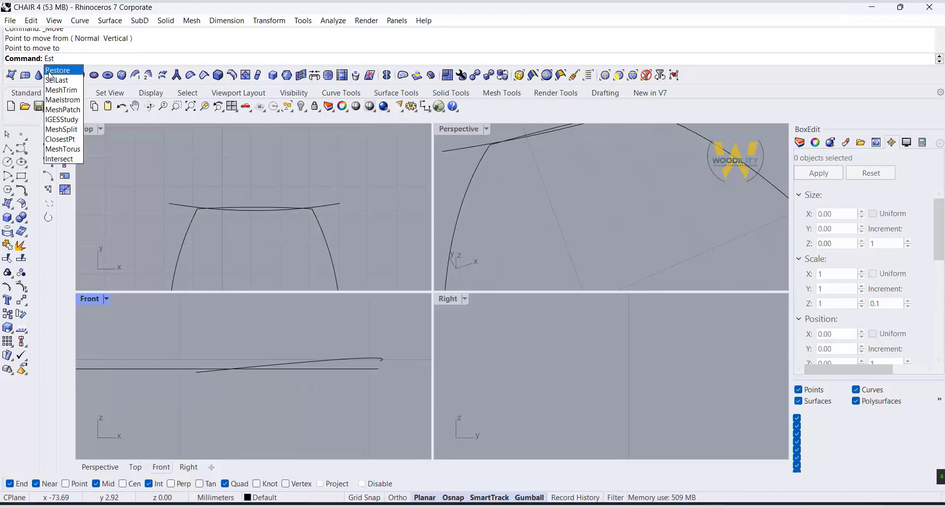
key("Escape")
type("Se")
left_click(60, 88)
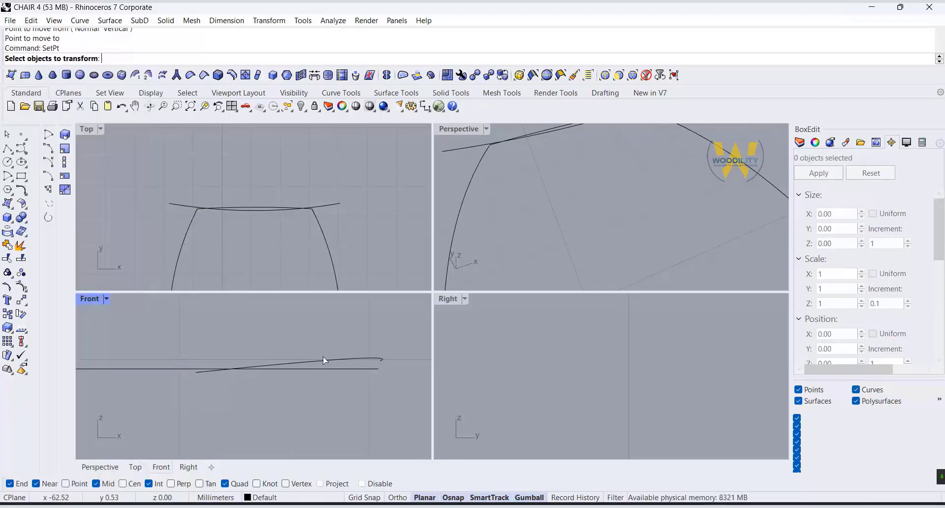
left_click(370, 357)
key("Return")
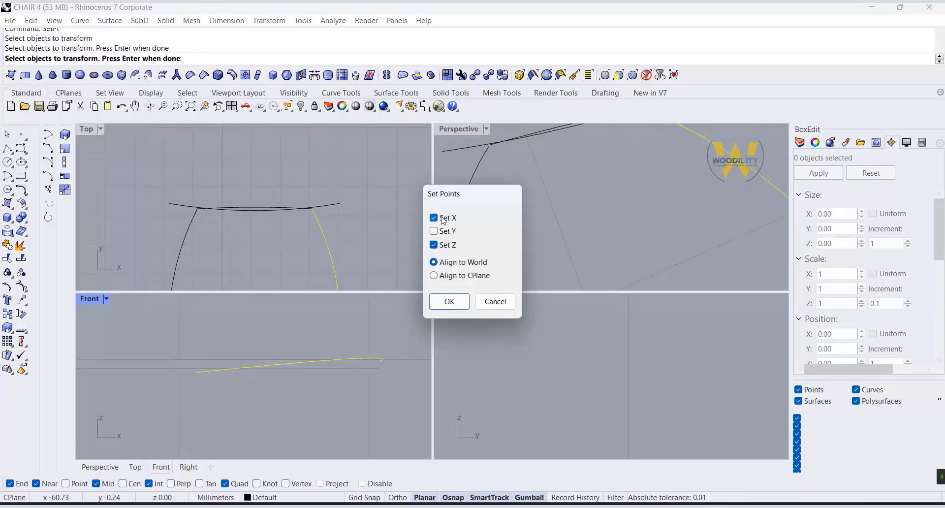
left_click(445, 301)
left_click(337, 375)
- Move the front rail curve by its endpoint onto the front end of the flattened side curve
left_click(557, 170)
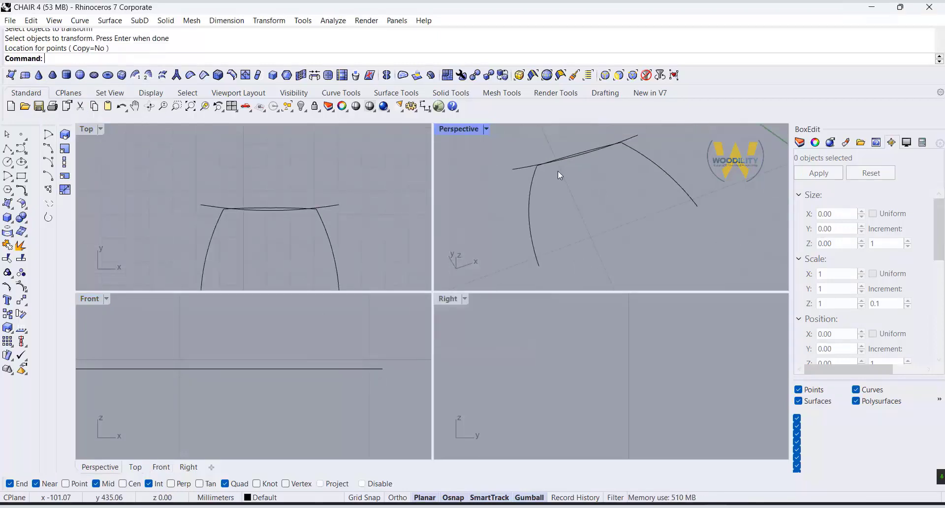
left_click(519, 170)
left_click(21, 301)
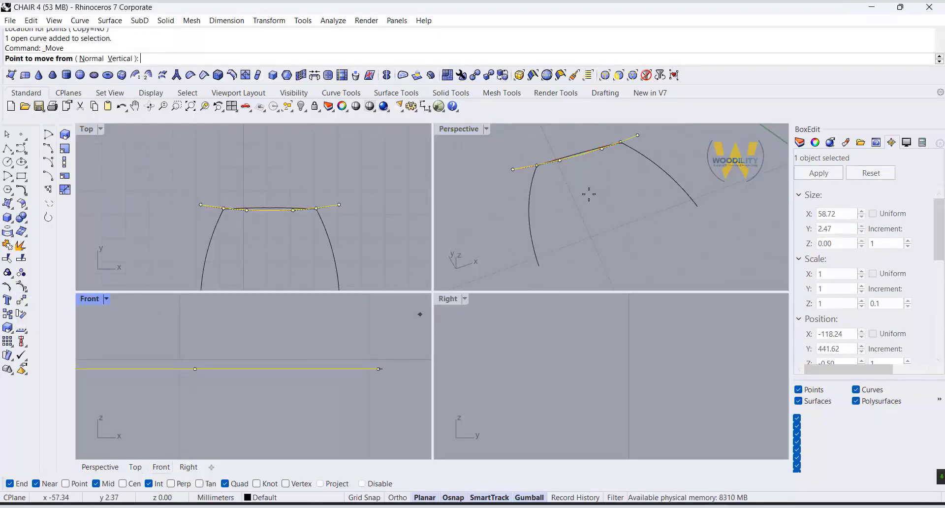
left_click(637, 135)
left_click(696, 206)
- Flatten the remaining side rail curve to the same height using SetPt with only Set Z aligned to World
scroll(343, 329, "down", 8)
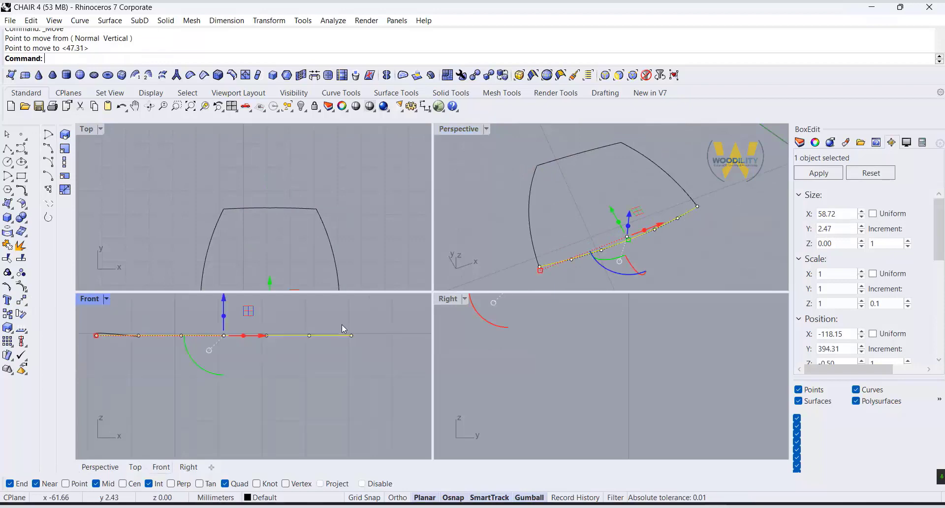
scroll(145, 341, "up", 5)
right_click_drag(144, 342, 208, 372)
scroll(129, 351, "up", 4)
key("Escape")
left_click(140, 354)
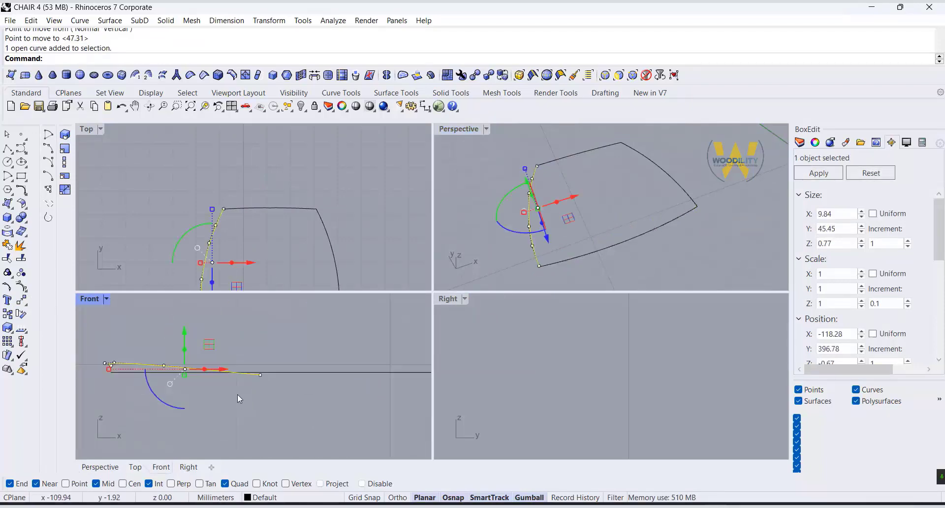
type("SetPt")
key("Return")
left_click(445, 301)
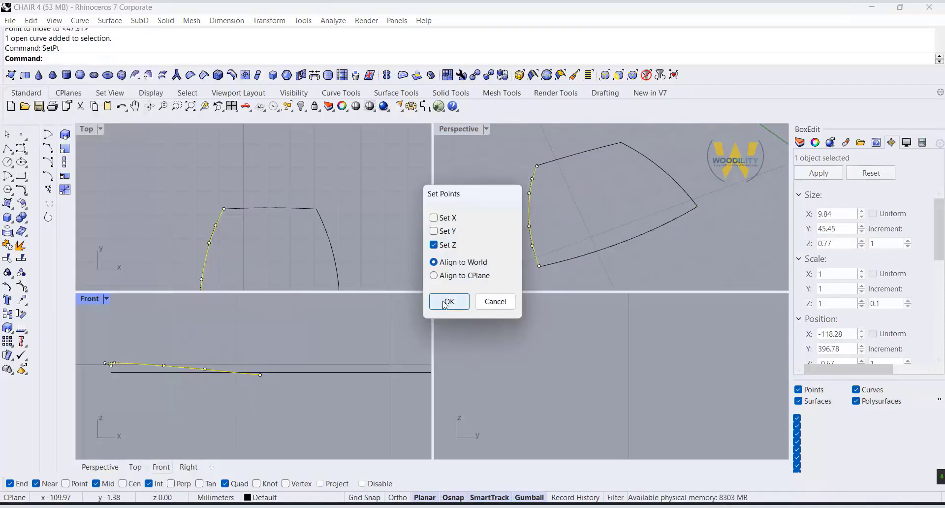
left_click(188, 372)
- Maximize the Perspective view and join the four rail curves into one closed seat outline
left_click(639, 226)
double_click(450, 130)
right_click_drag(450, 130, 562, 179)
left_click_drag(562, 179, 189, 339)
left_click(7, 244)
left_click(302, 367)
right_click_drag(302, 367, 456, 305)
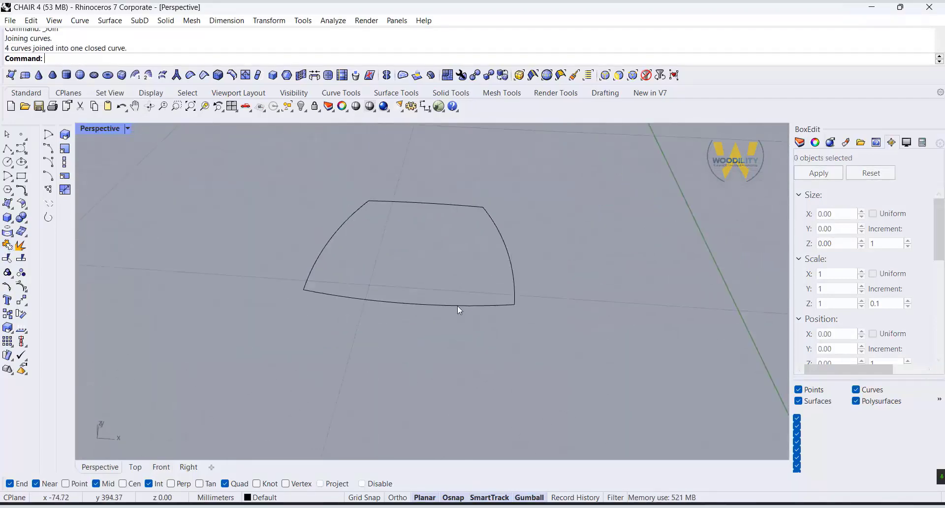
- Extrude the closed outline 5 mm upward as a solid seat and bring back the hidden chair parts
left_click(457, 305)
left_click(11, 208)
left_click(75, 223)
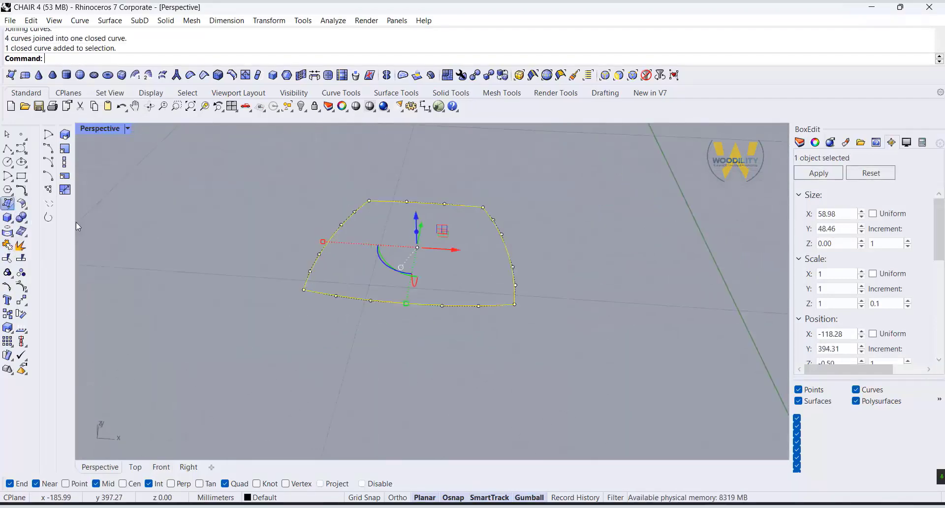
type("4")
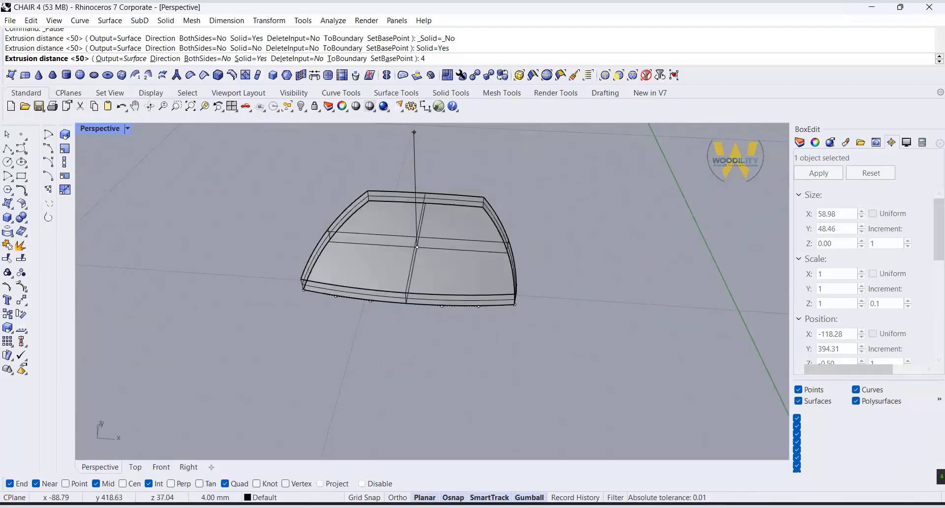
key("BackSpace")
type("5")
key("Return")
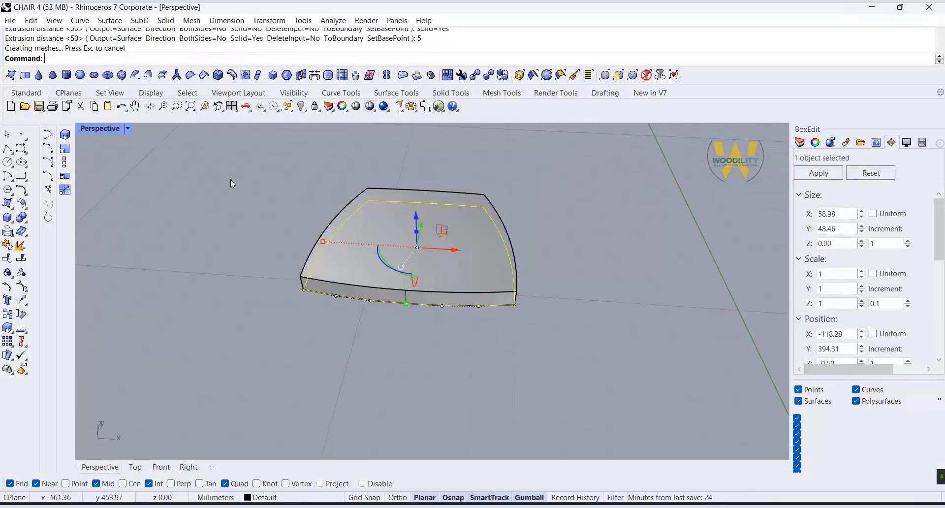
double_click(100, 129)
middle_click(656, 219)
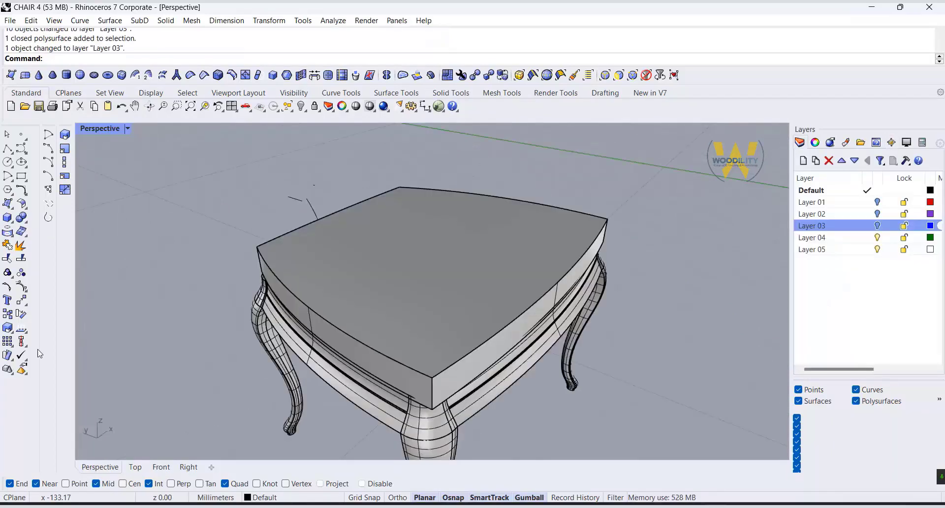
- Fillet the seat block's upper perimeter edges and vertical corner edges with a radius of 3 mm
left_click(25, 221)
left_click(100, 232)
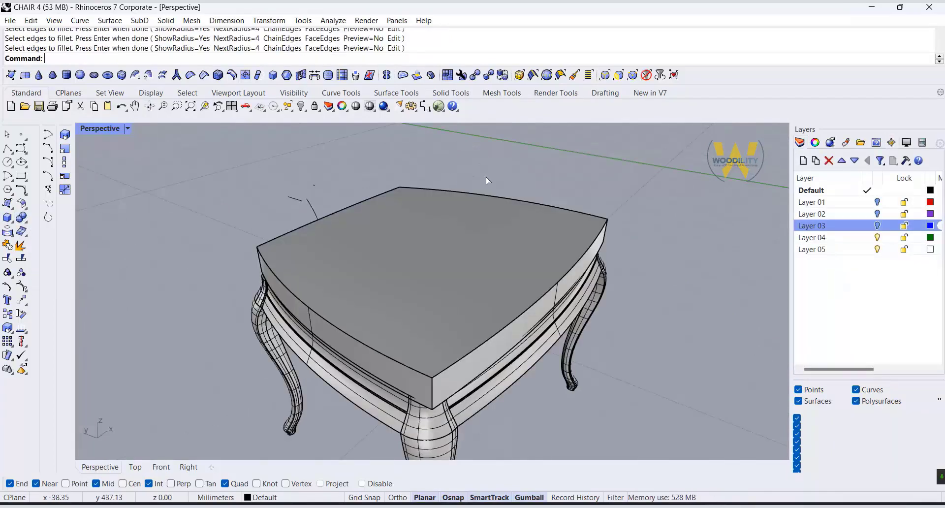
right_click(487, 181)
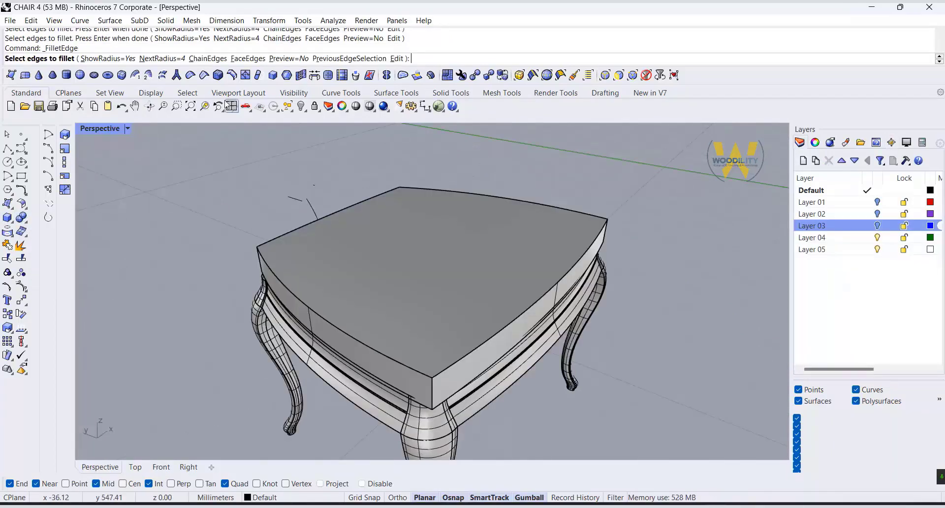
left_click(168, 60)
type("3")
key("Return")
left_click(432, 393)
left_click(344, 313)
left_click(517, 300)
left_click(590, 217)
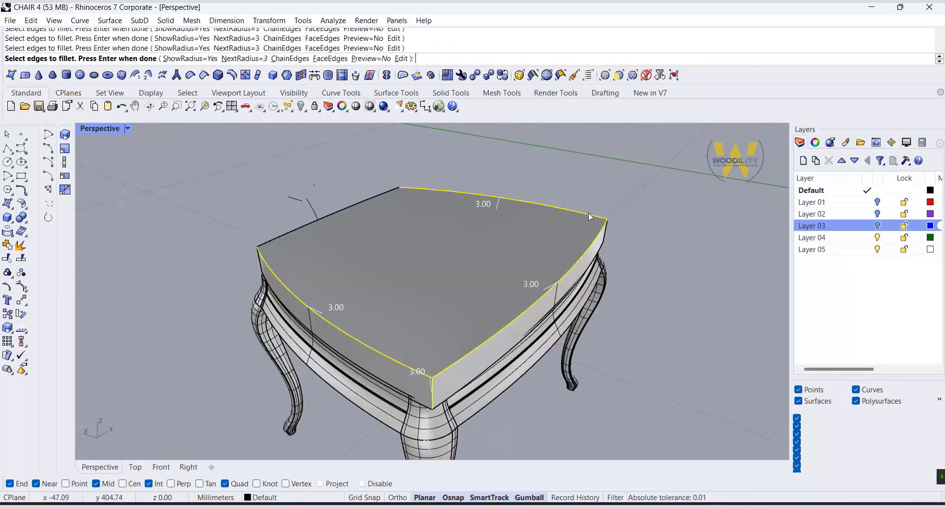
key("Return")
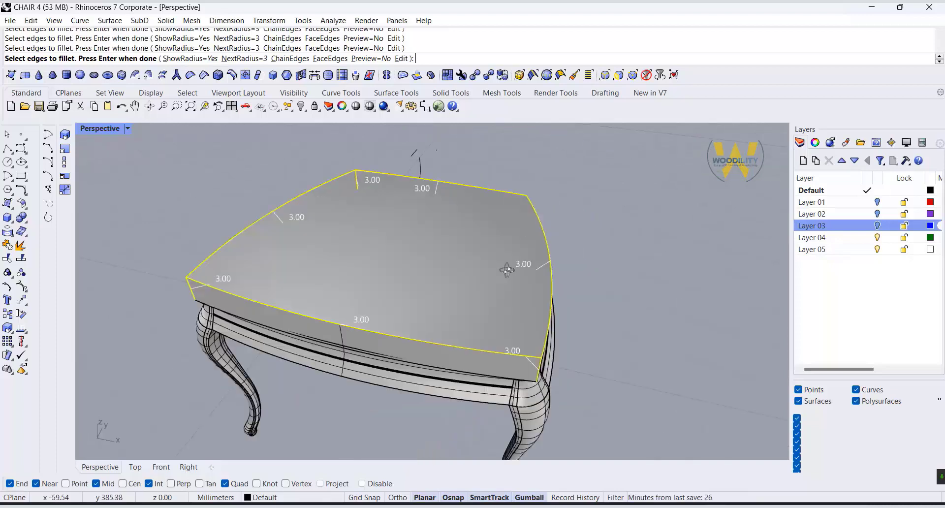
scroll(561, 289, "up", 6)
key("Return")
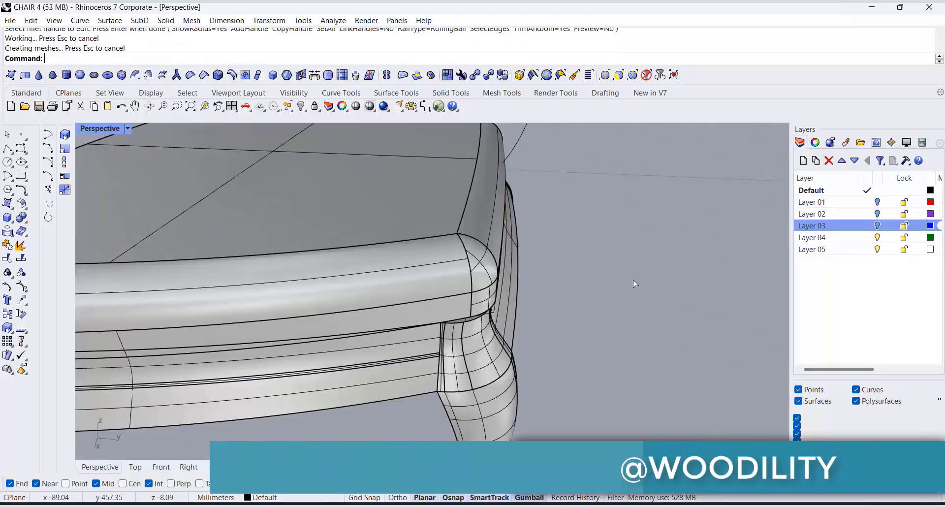
scroll(634, 283, "down", 6)
right_click_drag(302, 295, 556, 295)
left_click(344, 344)
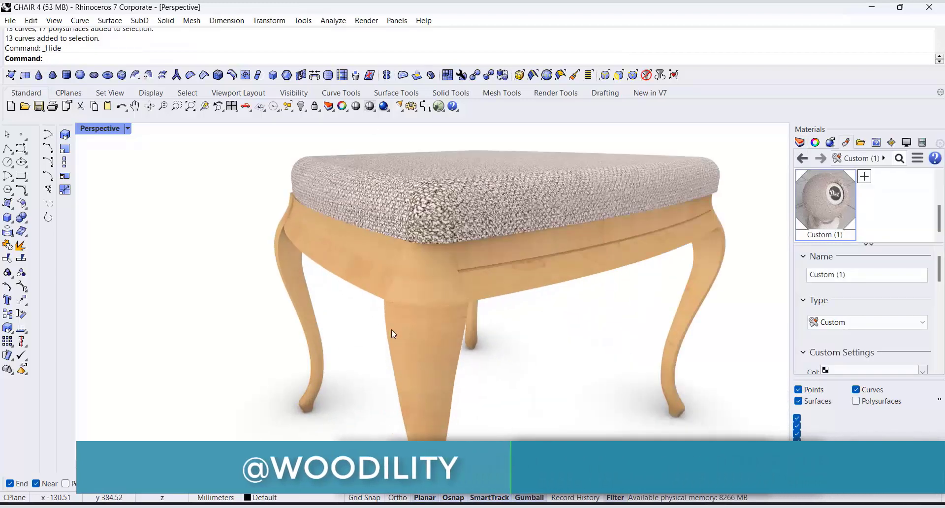
scroll(391, 329, "down", 5)
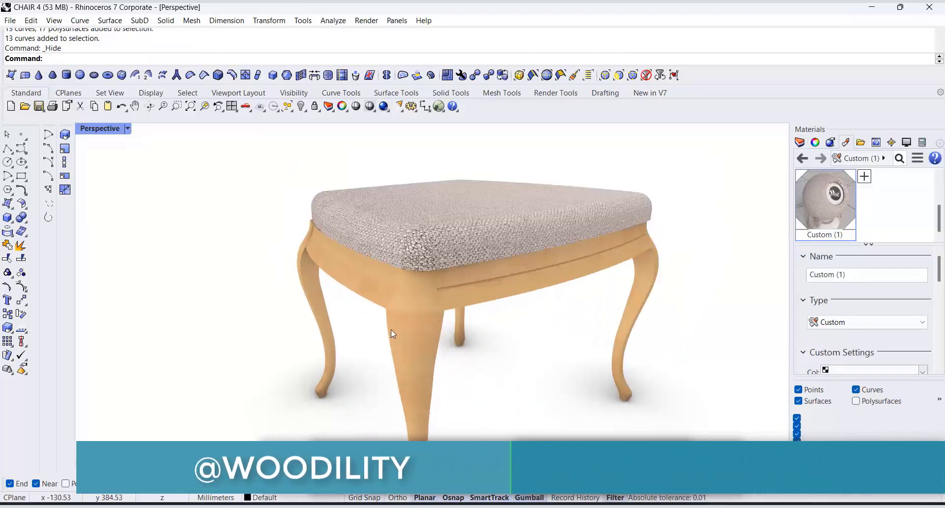